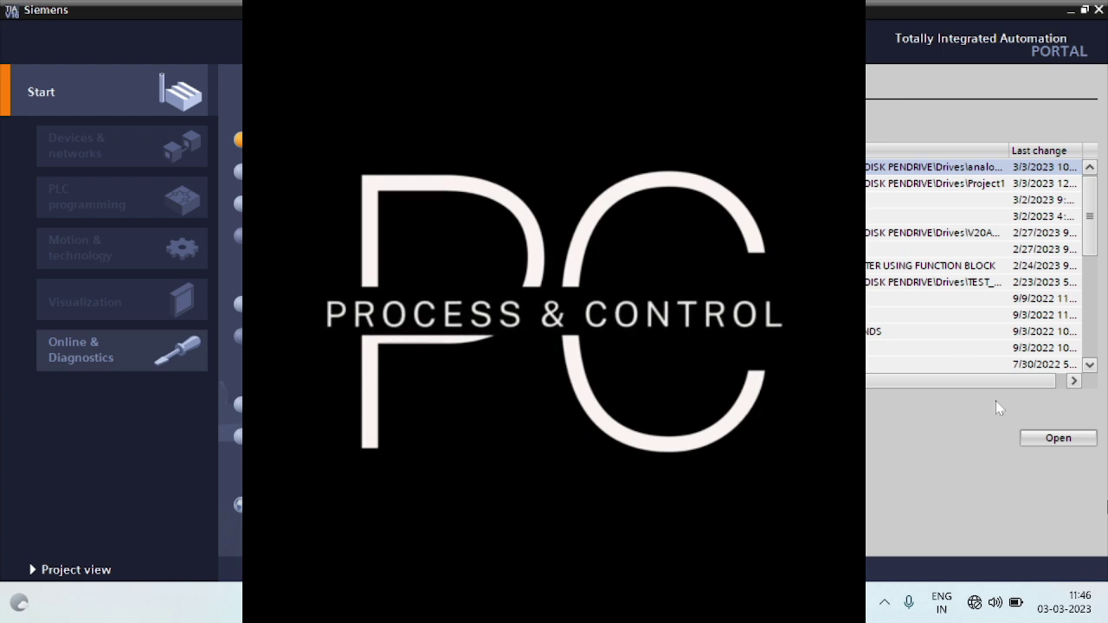
# Open the recent 'analog io processing' project in the project view
pyautogui.click(1045, 438)
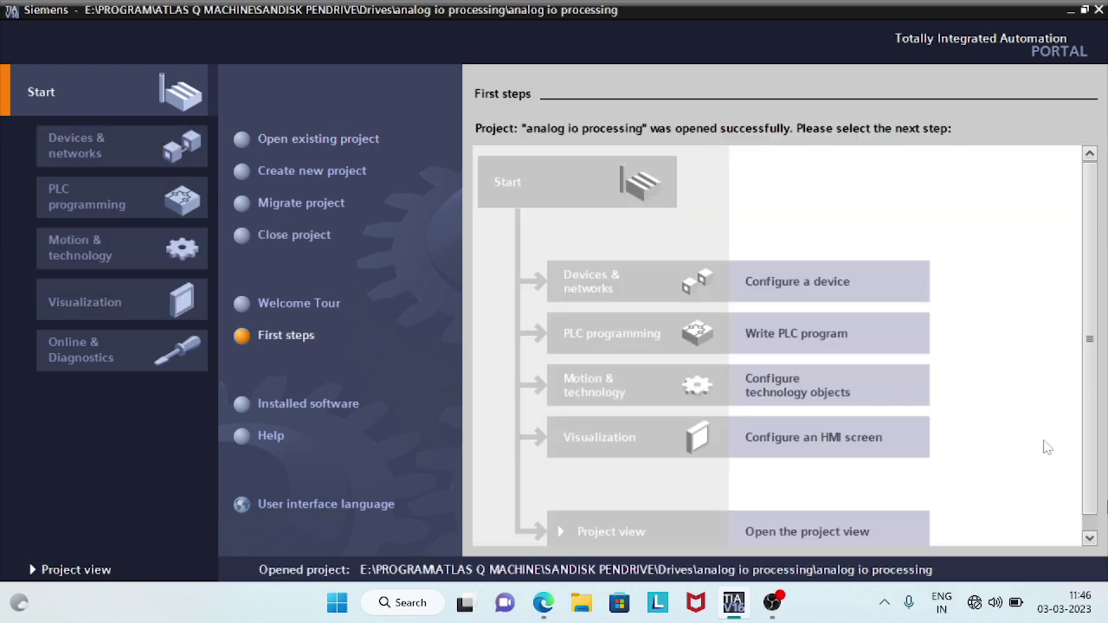
pyautogui.click(849, 530)
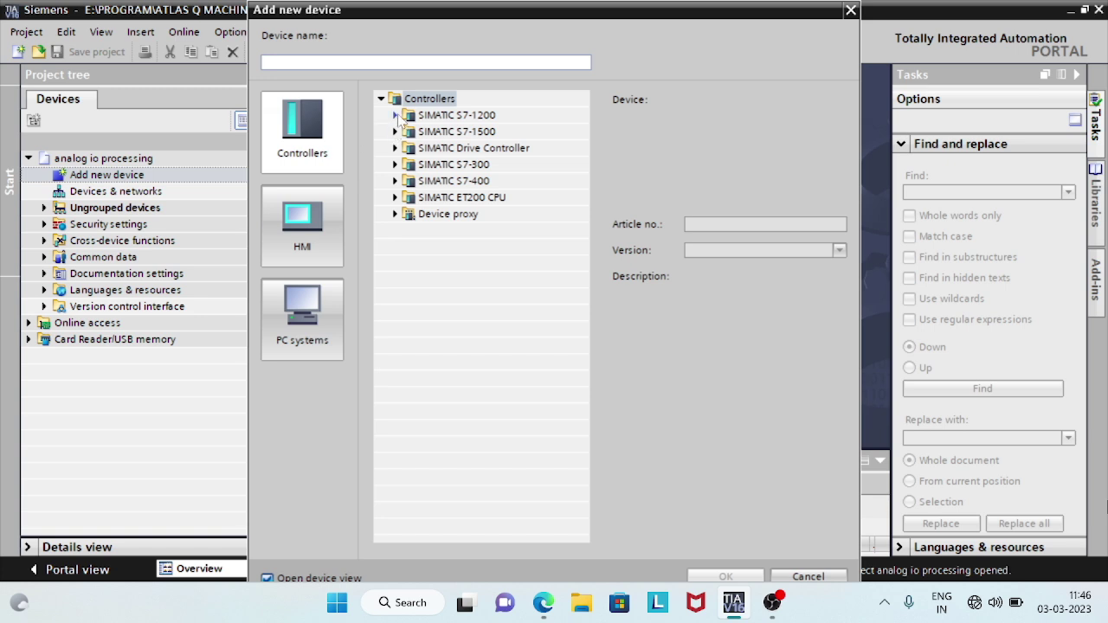
# Add an S7-1200 CPU 1215C DC/DC/DC, 6ES7 215-1AG40-0XB0 V4.4, as PLC_1
pyautogui.click(395, 115)
pyautogui.click(408, 132)
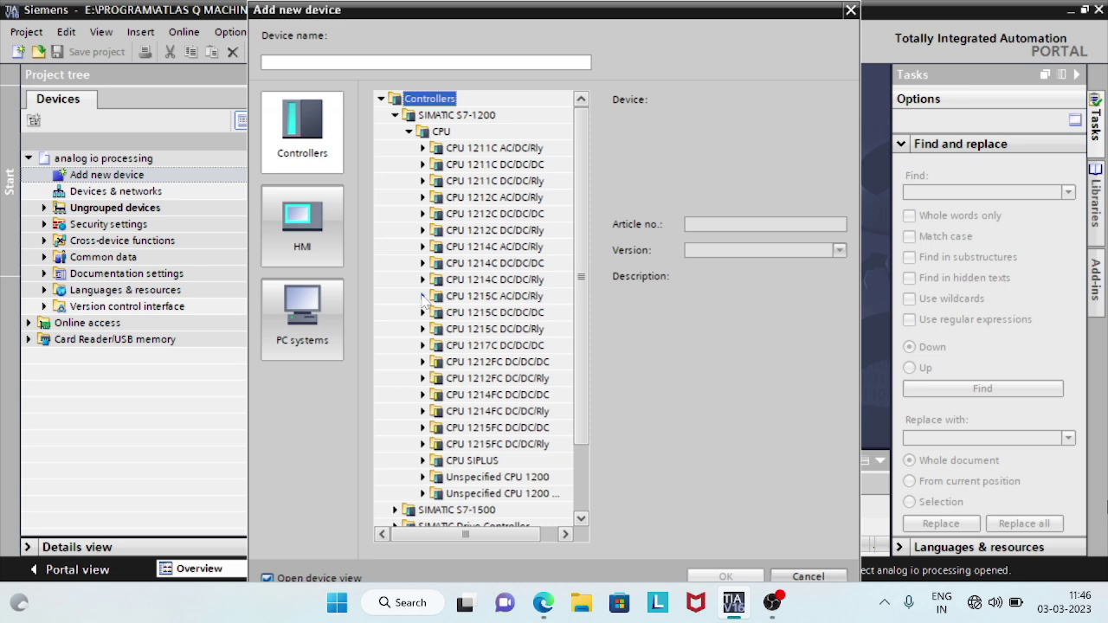
pyautogui.click(423, 313)
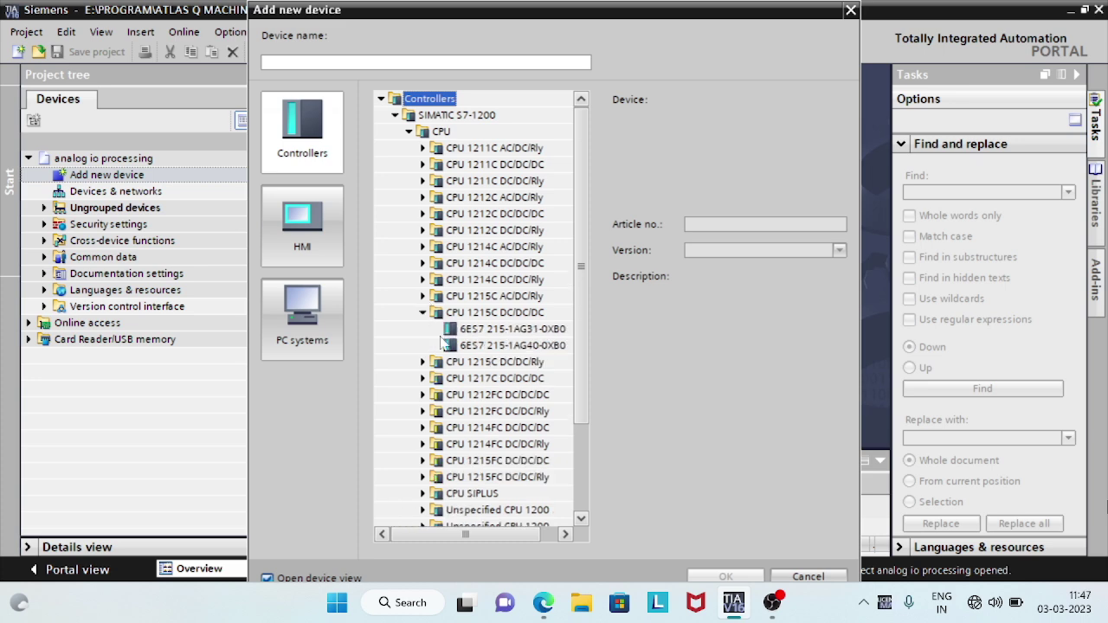
pyautogui.click(497, 347)
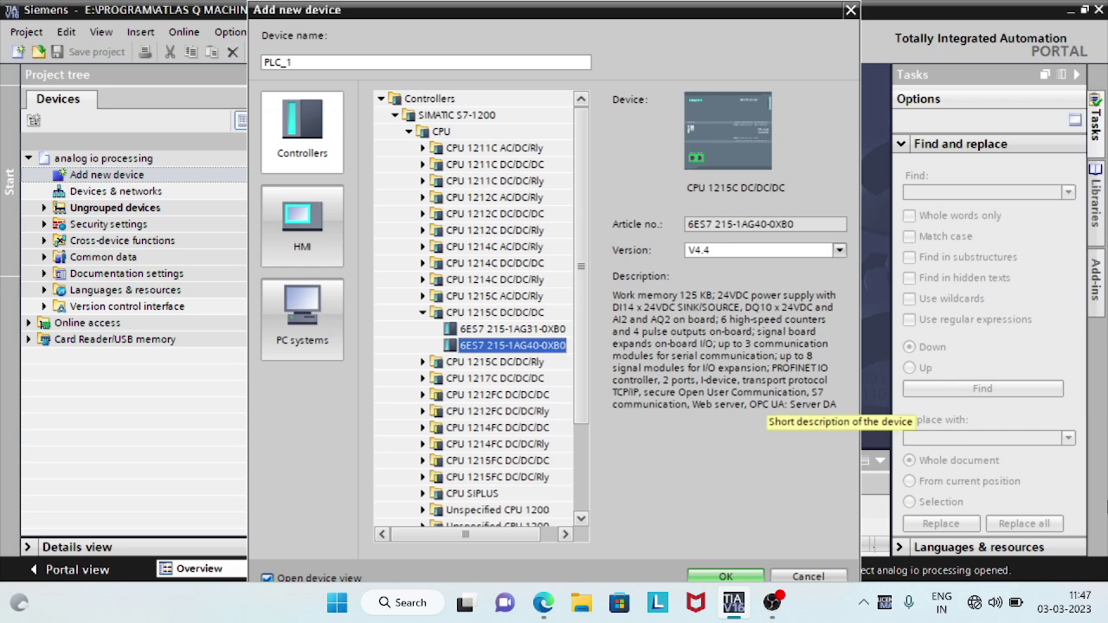
pyautogui.moveTo(613, 295); pyautogui.dragTo(720, 319)
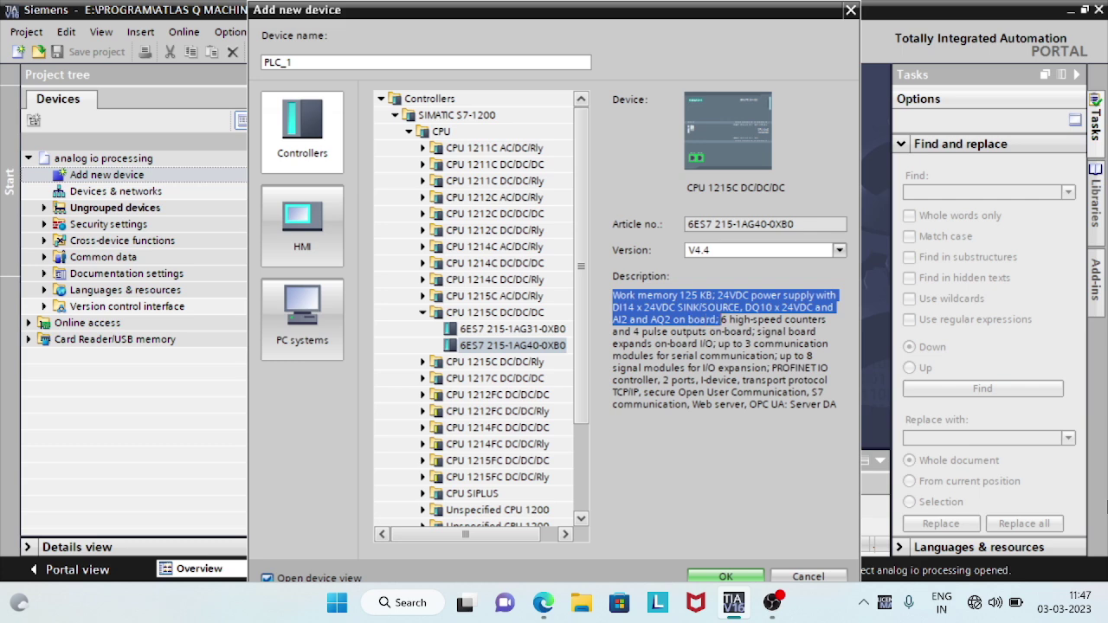
pyautogui.click(724, 576)
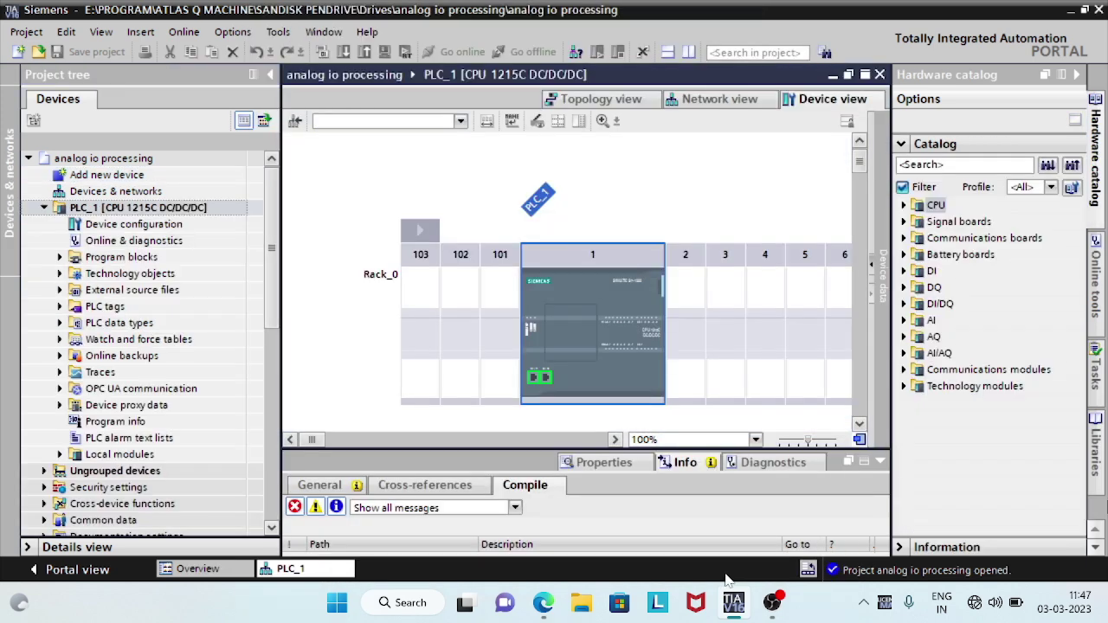
# Enlarge the Properties area and review analog input Channel0 and Channel1 settings
pyautogui.moveTo(541, 214); pyautogui.dragTo(542, 161)
pyautogui.moveTo(440, 359); pyautogui.dragTo(446, 245)
pyautogui.click(345, 298)
pyautogui.click(350, 317)
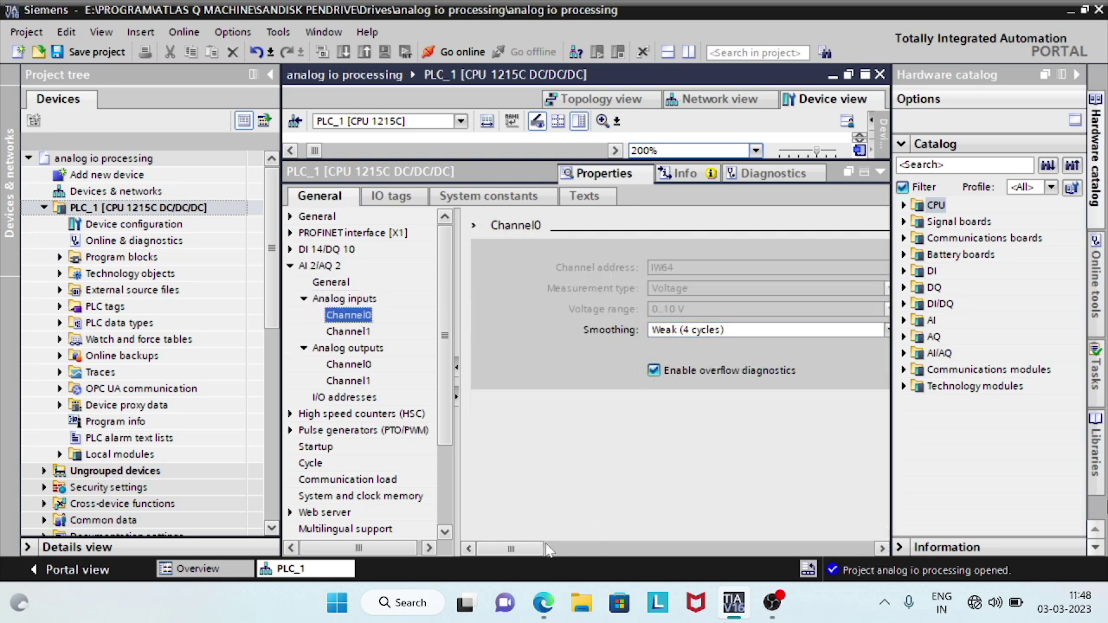
pyautogui.moveTo(545, 550); pyautogui.dragTo(781, 541)
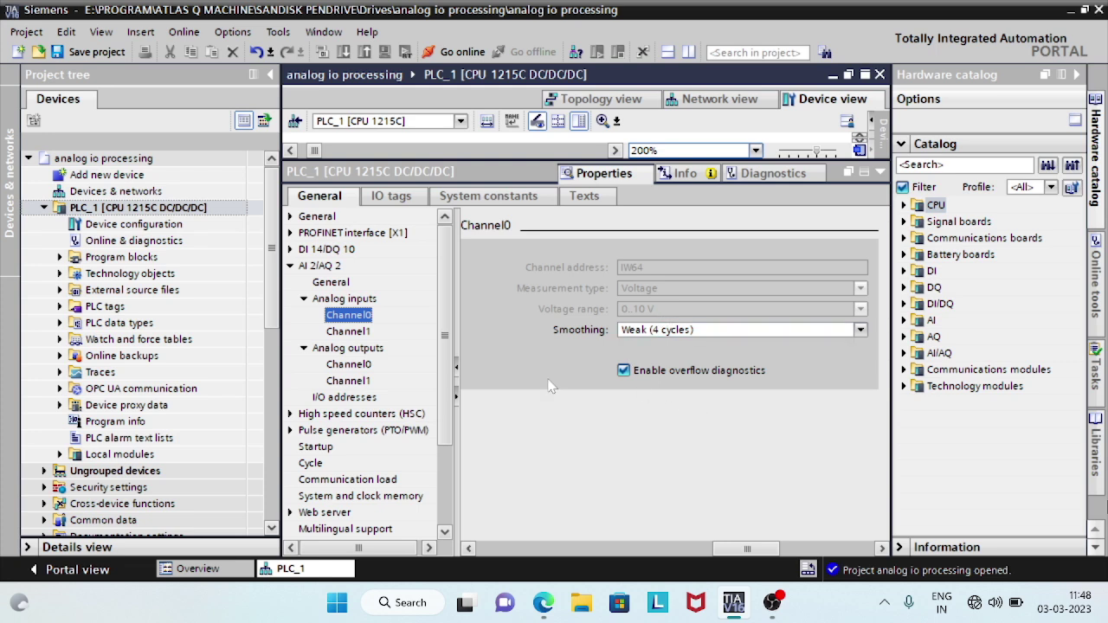
pyautogui.click(350, 331)
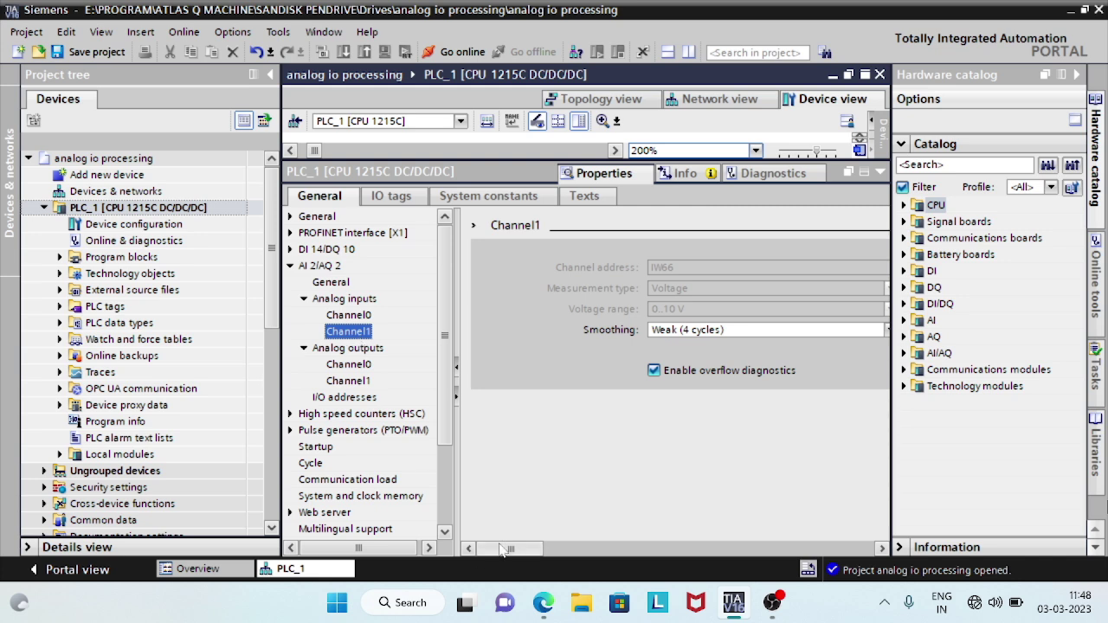
pyautogui.moveTo(513, 548); pyautogui.dragTo(667, 564)
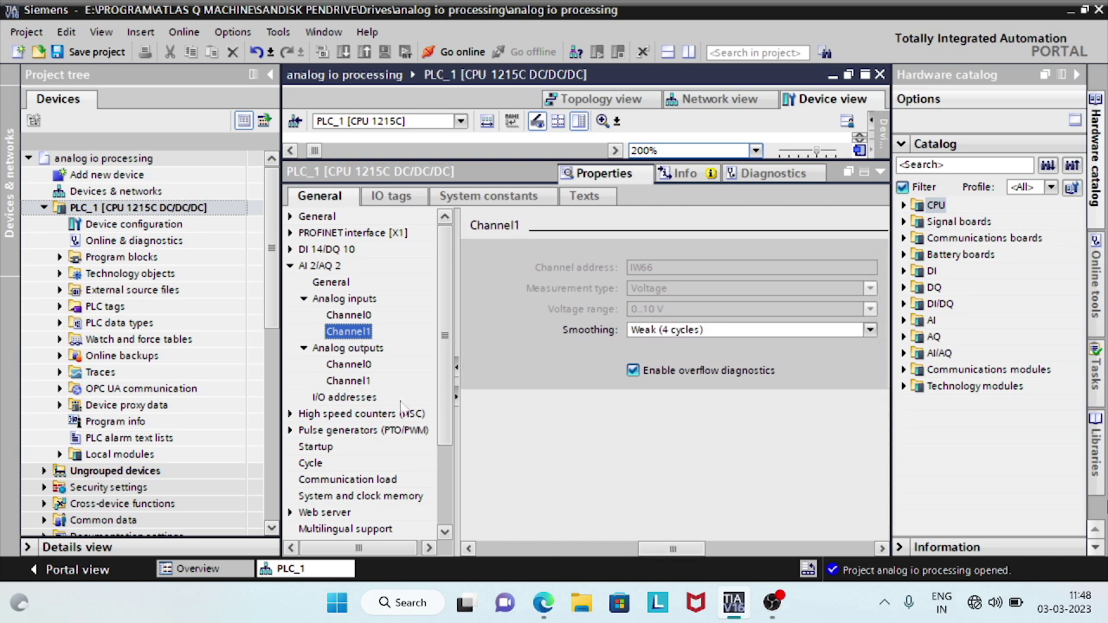
# Review analog output channels and I/O addresses, then list IO tags %IW64 and %IW66
pyautogui.click(358, 367)
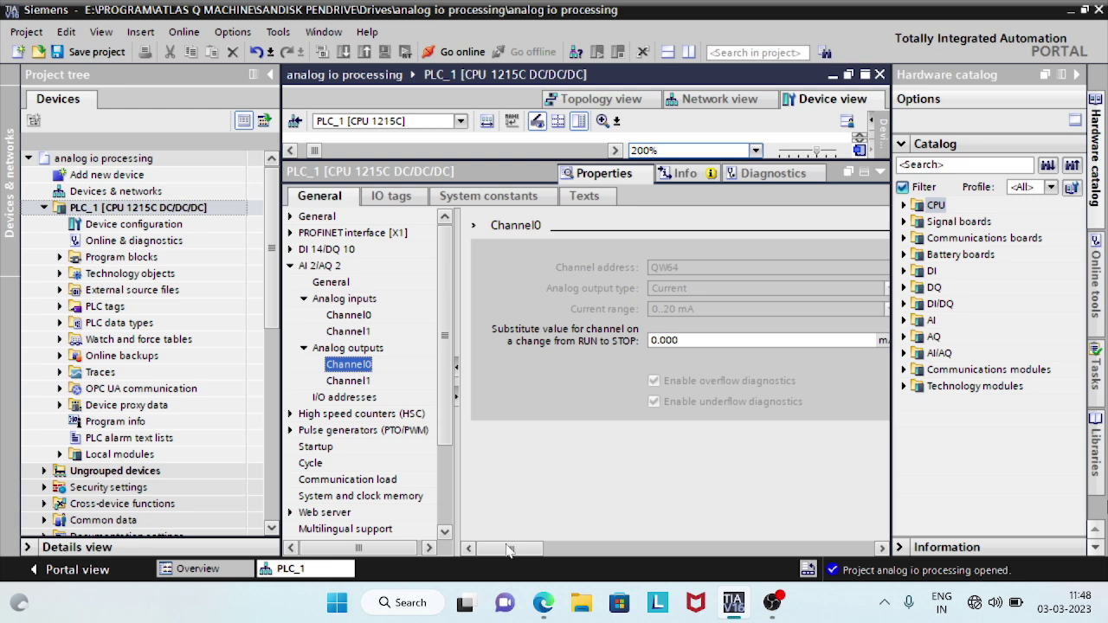
pyautogui.moveTo(509, 550); pyautogui.dragTo(740, 542)
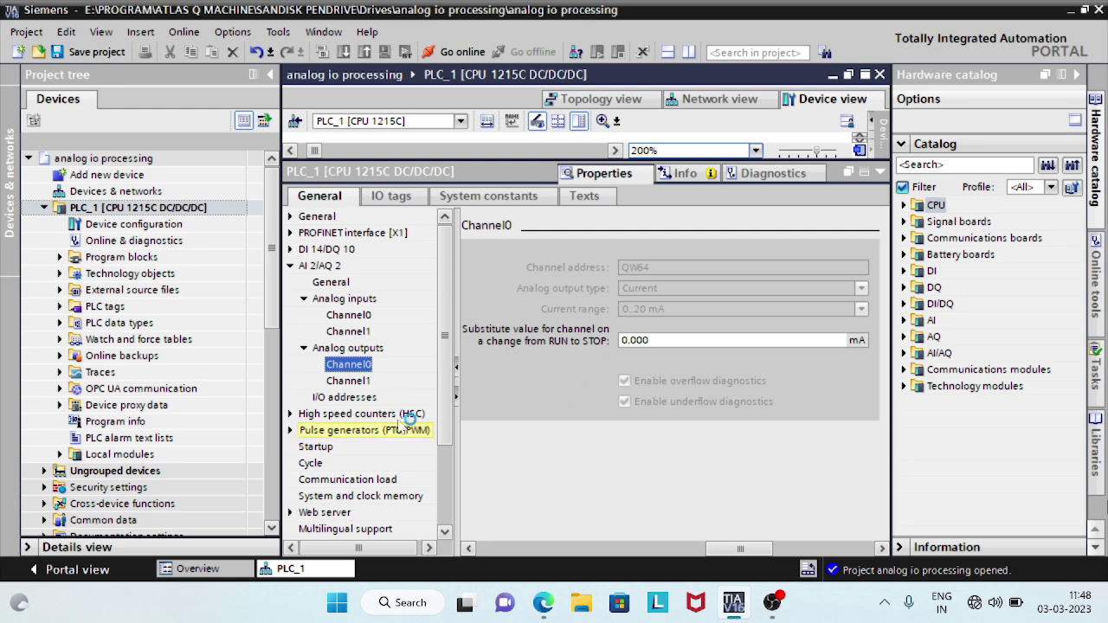
pyautogui.click(360, 381)
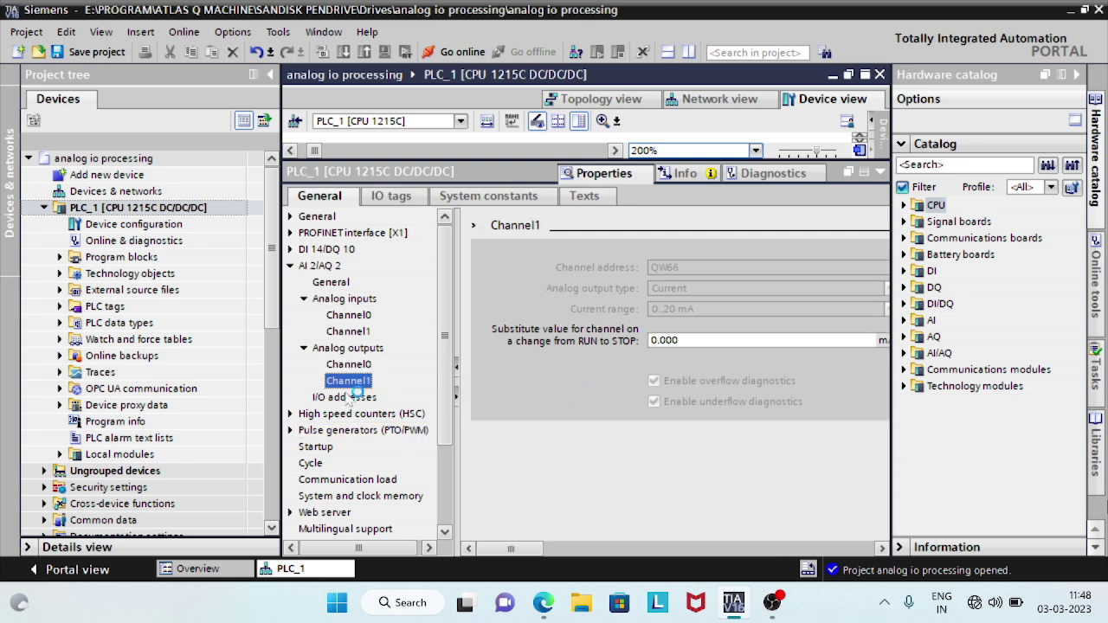
pyautogui.click(351, 395)
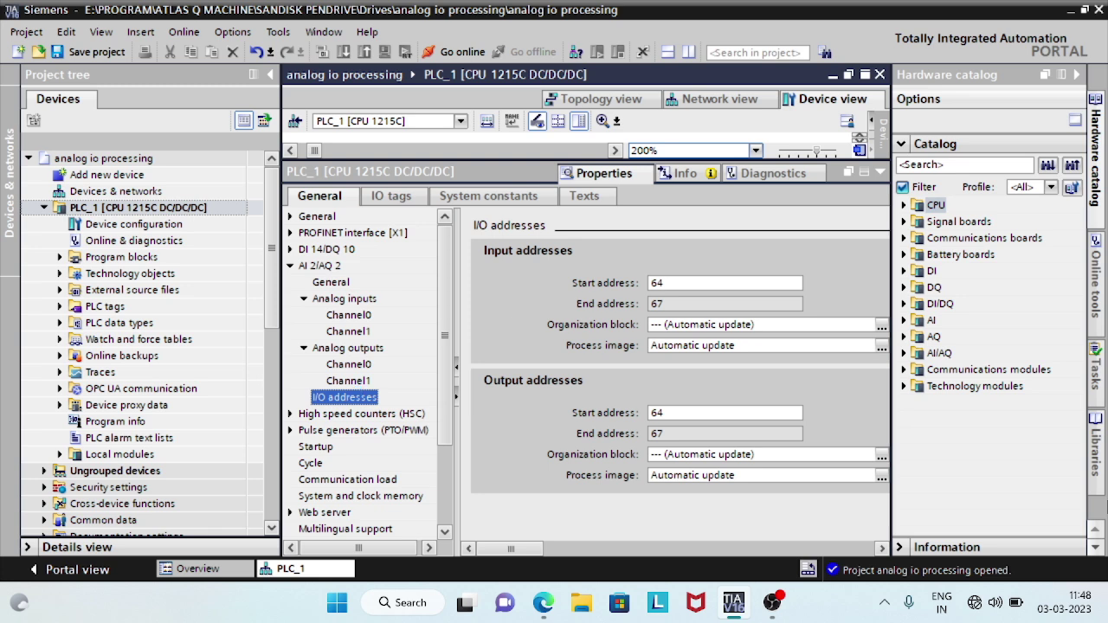
pyautogui.click(394, 197)
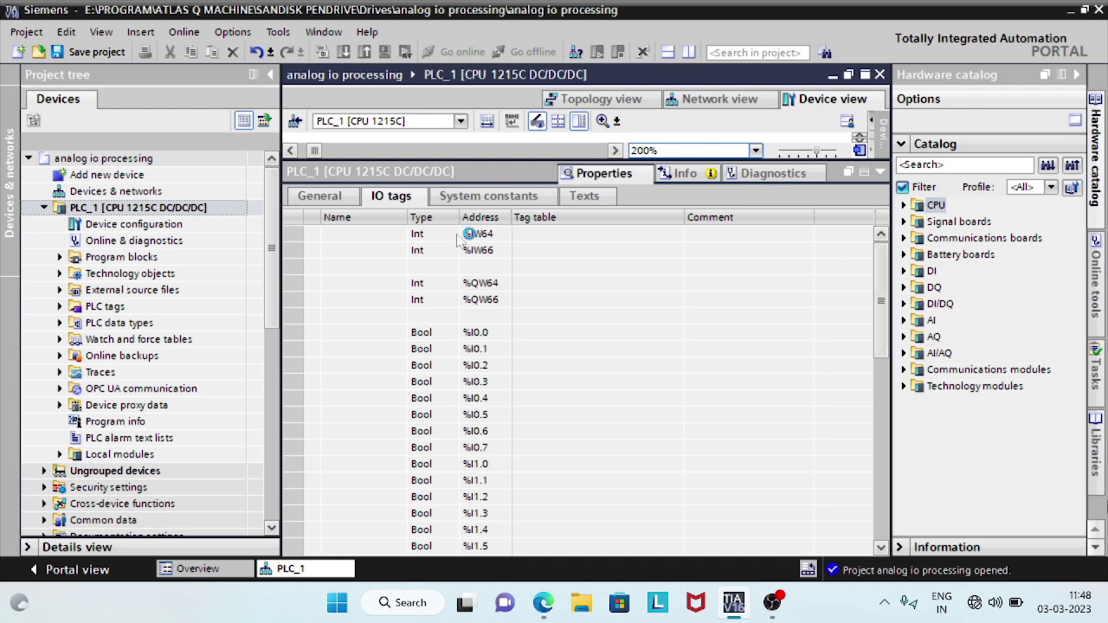
# Name the %IW64 analog input tag 'PRESSURE SENSOR' in the IO tags list
pyautogui.click(374, 235)
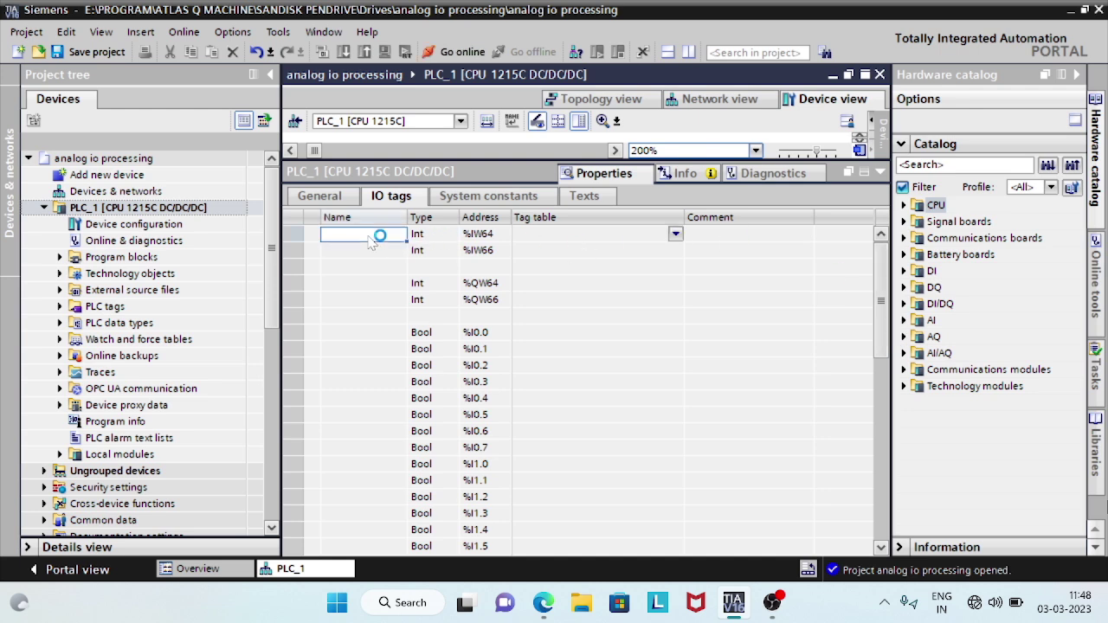
pyautogui.write('pr')
pyautogui.press('BackSpace')
pyautogui.press('BackSpace')
pyautogui.press('capslock')
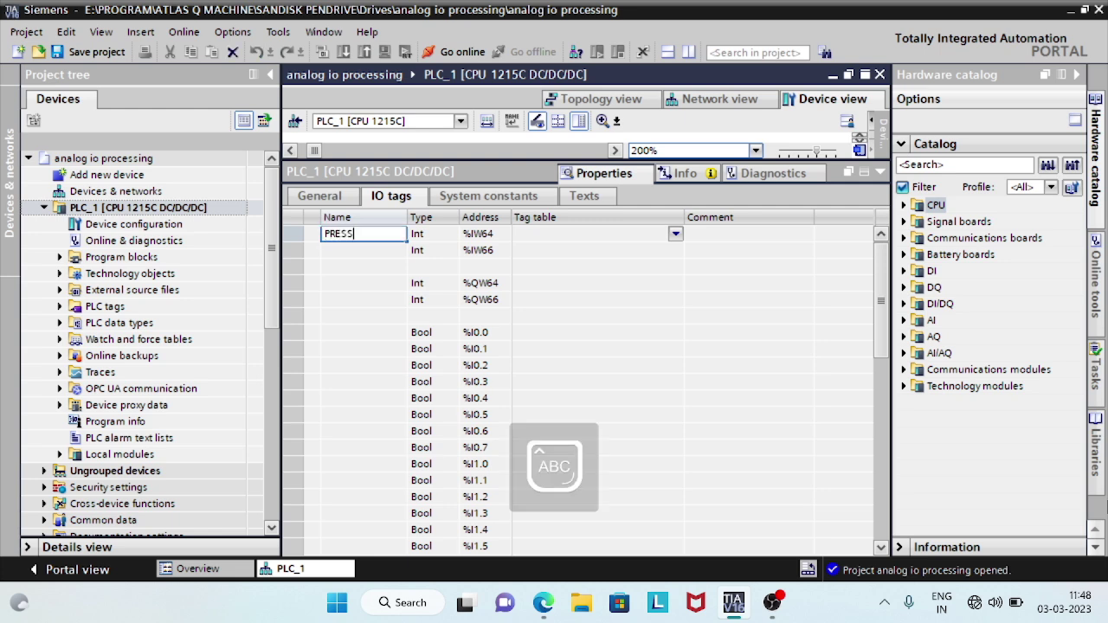
pyautogui.write('PRESSURE')
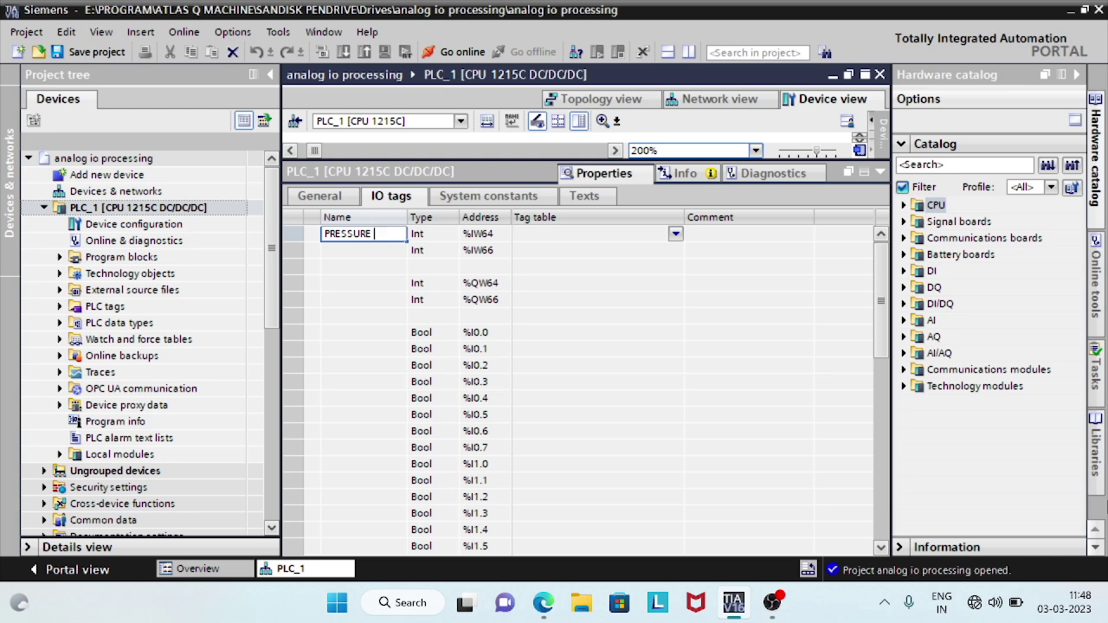
pyautogui.write('SENSOR')
pyautogui.press('Return')
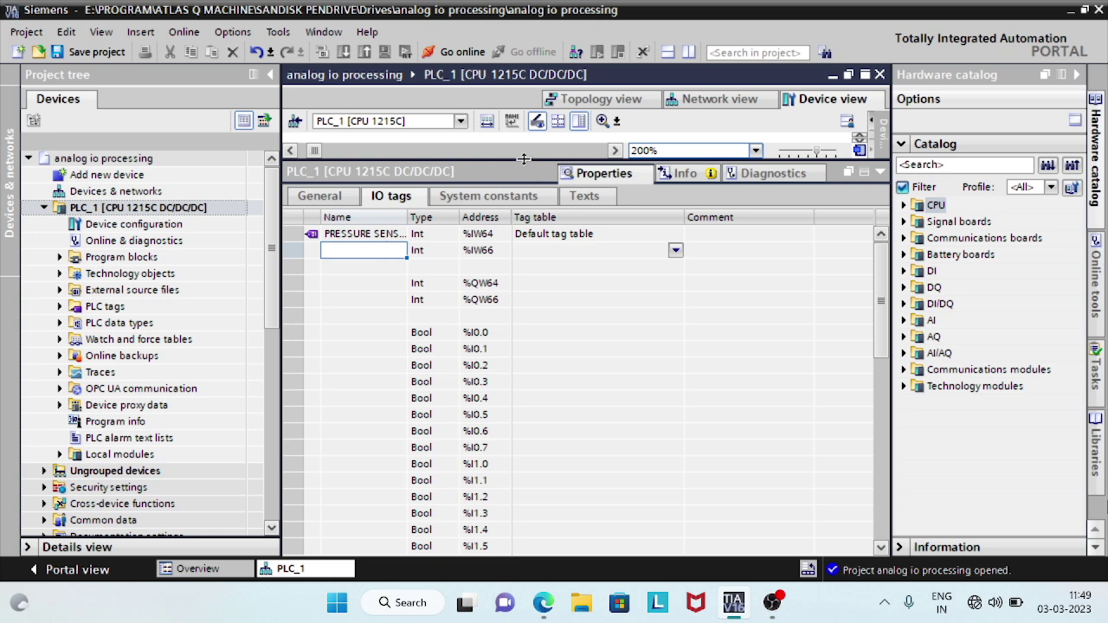
pyautogui.moveTo(523, 158); pyautogui.dragTo(520, 487)
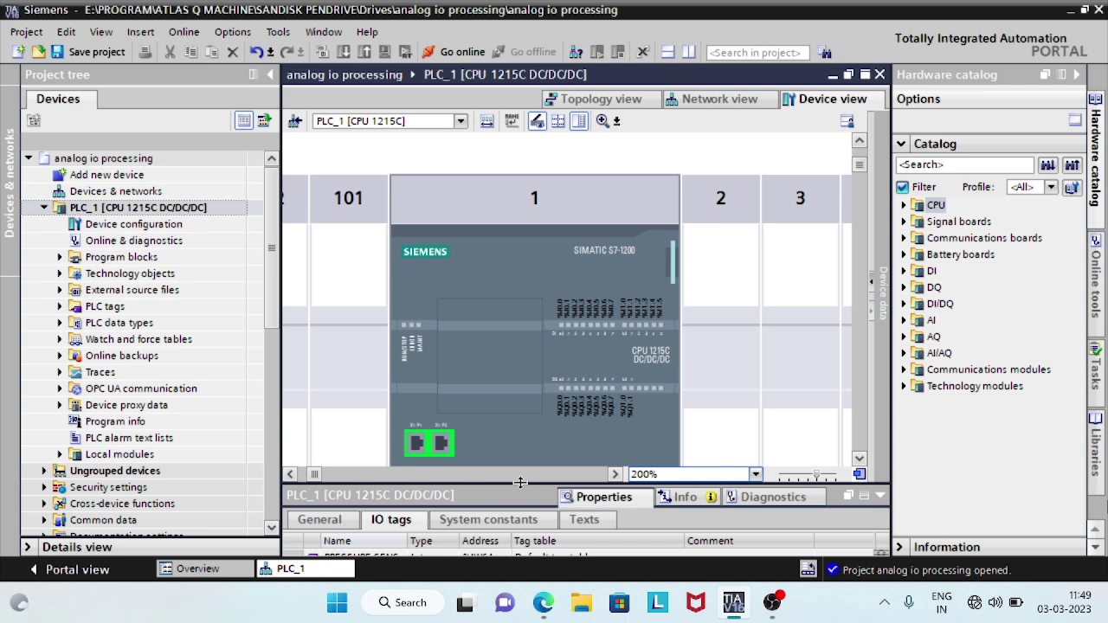
# Open the Main [OB1] program block and save the project
pyautogui.click(59, 257)
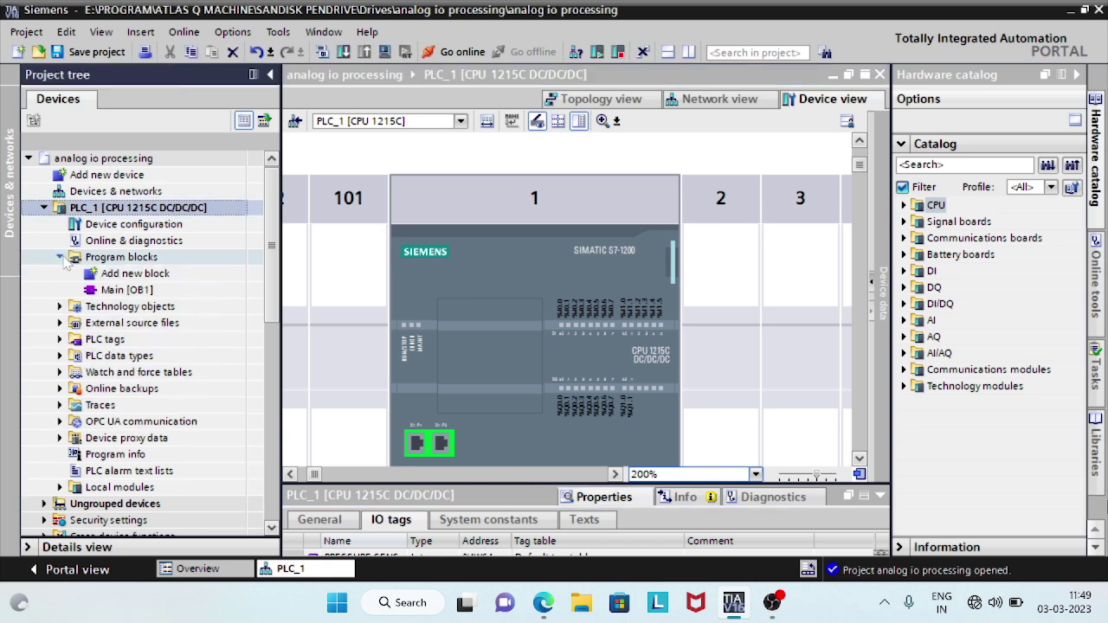
pyautogui.click(112, 290)
pyautogui.doubleClick(112, 289)
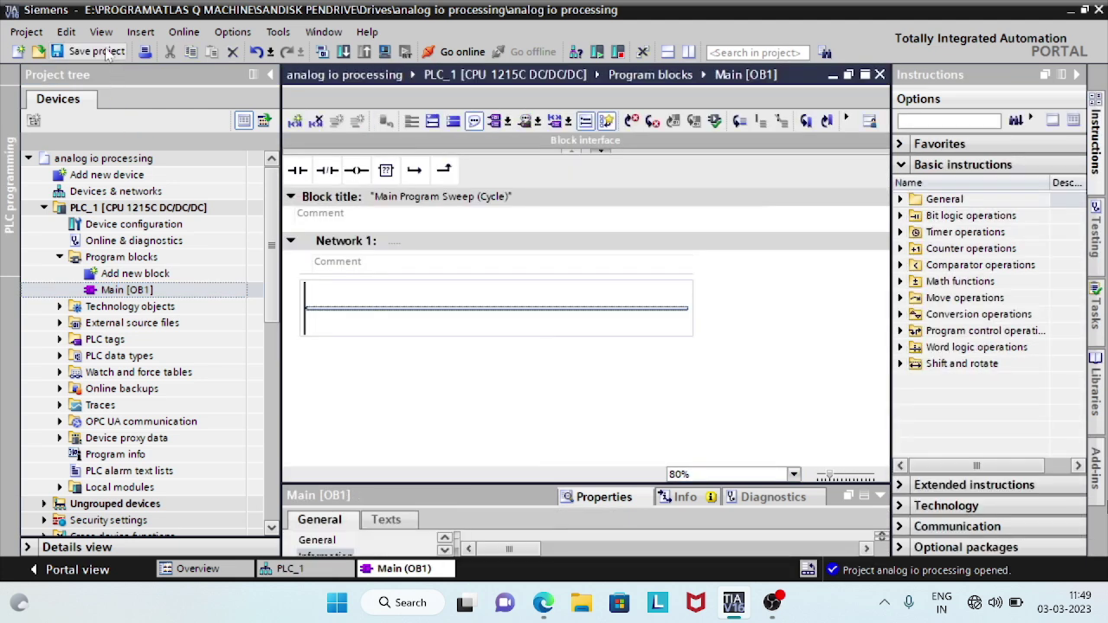
pyautogui.click(105, 52)
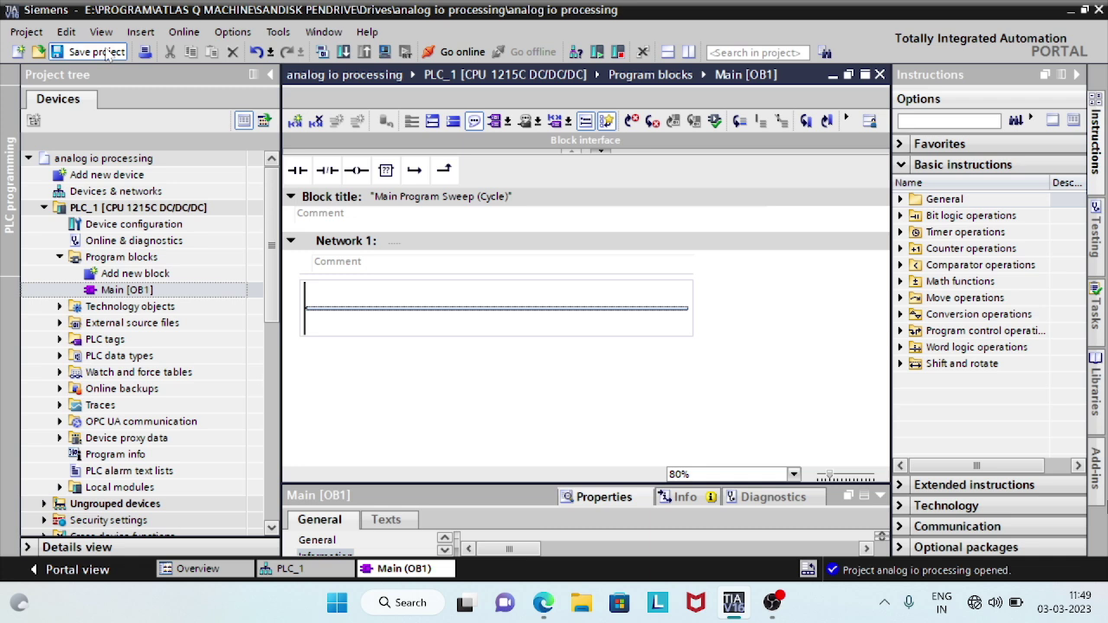
# Place a NORM_X instruction from Conversion operations onto Network 1
pyautogui.click(900, 314)
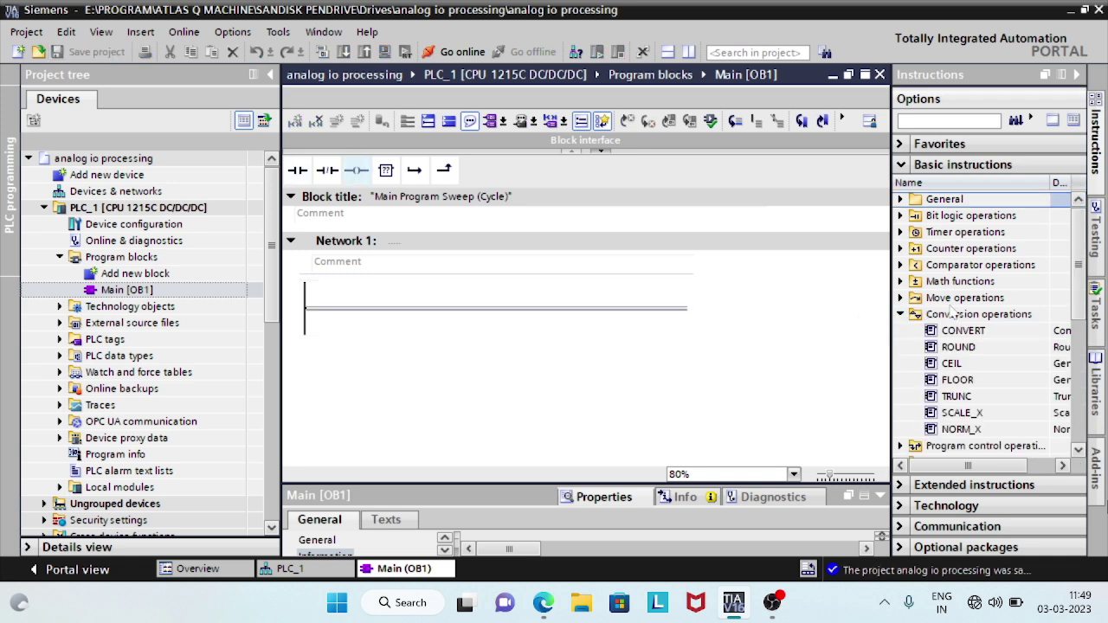
pyautogui.click(957, 431)
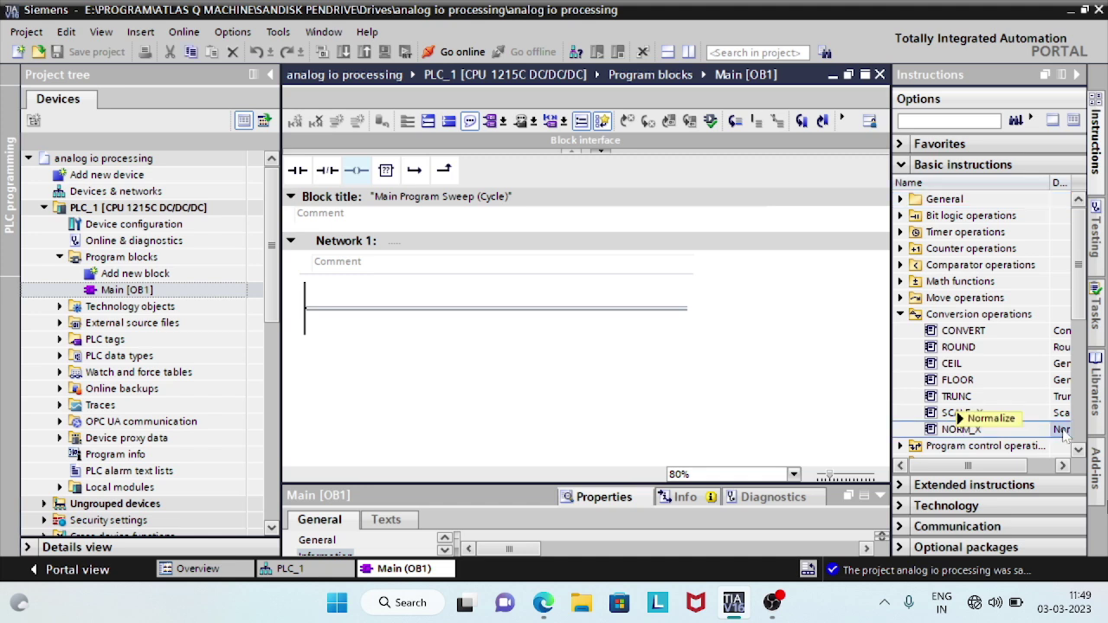
pyautogui.click(957, 419)
pyautogui.click(959, 430)
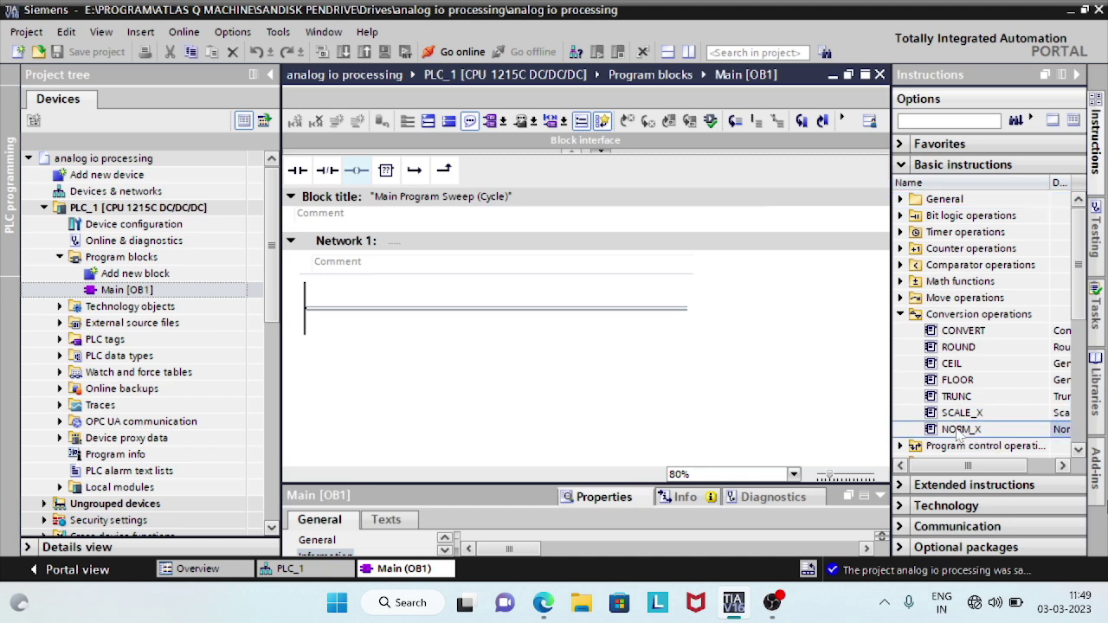
pyautogui.moveTo(959, 433)
pyautogui.mouseDown()
pyautogui.moveTo(516, 284)
pyautogui.moveTo(507, 307)
pyautogui.mouseUp()
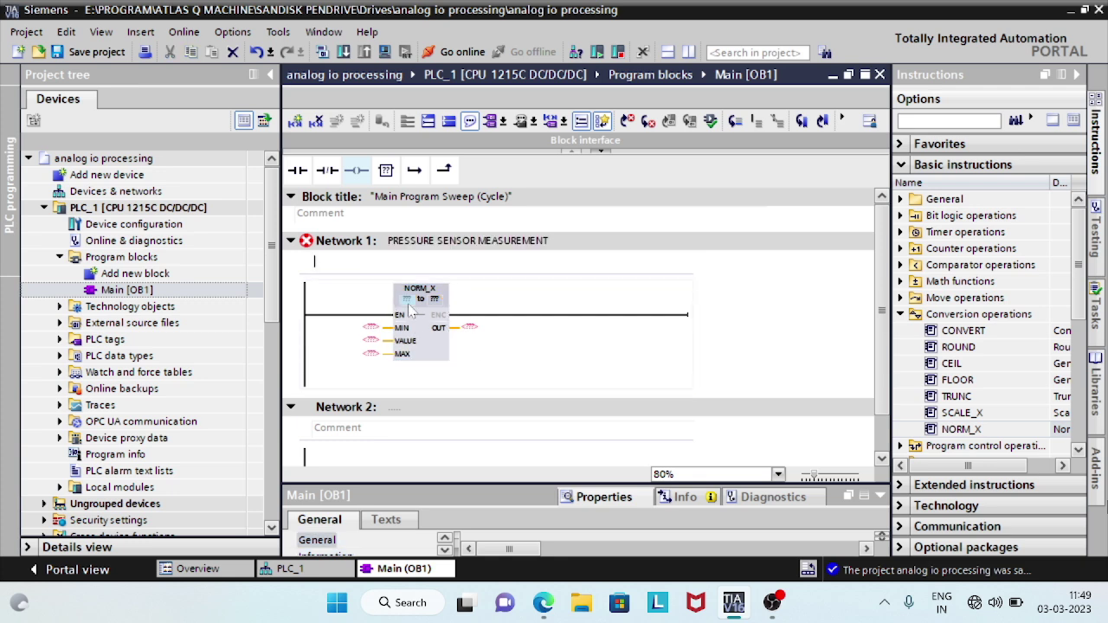
# Set NORM_X's source type to Int, clear the stray MIN entry, and show the S7-1200 manual
pyautogui.click(407, 298)
pyautogui.click(421, 328)
pyautogui.click(370, 328)
pyautogui.write('NT')
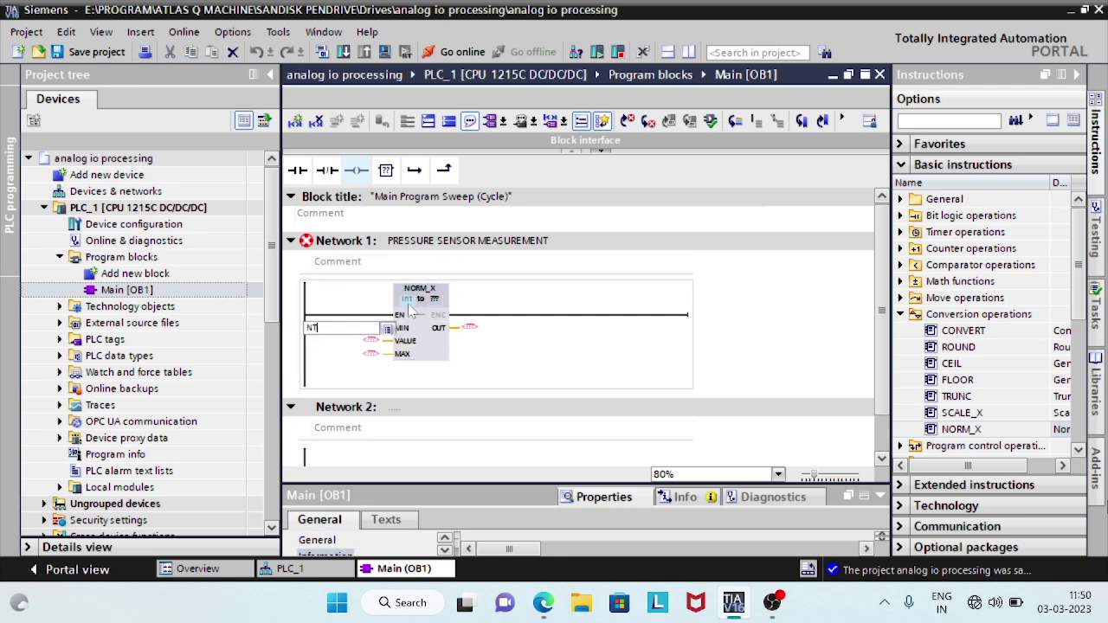
pyautogui.click(435, 298)
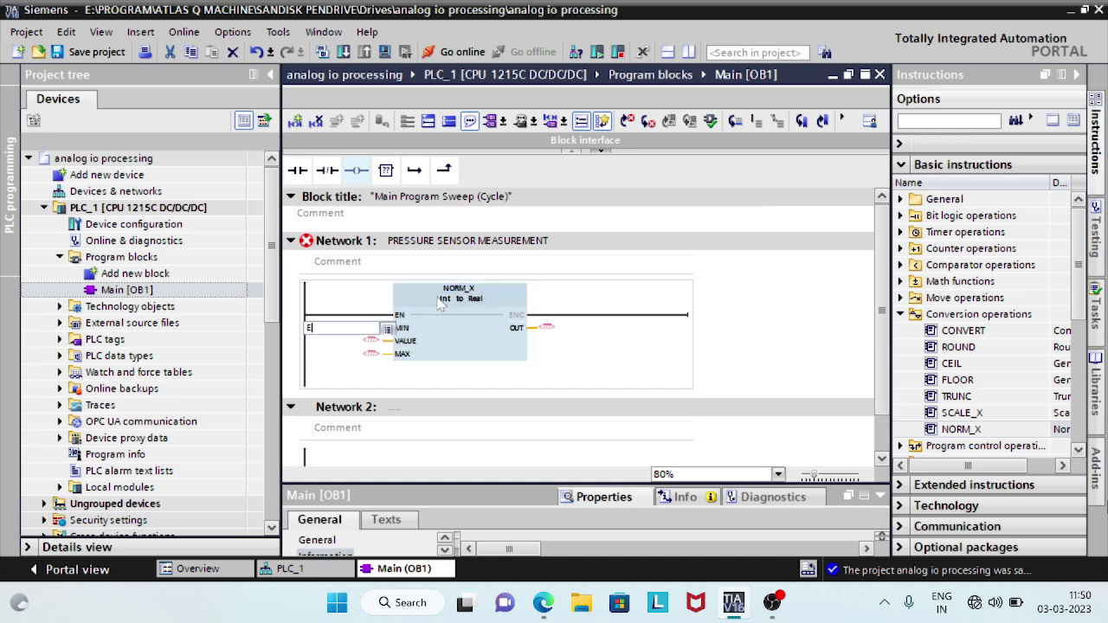
pyautogui.press('BackSpace')
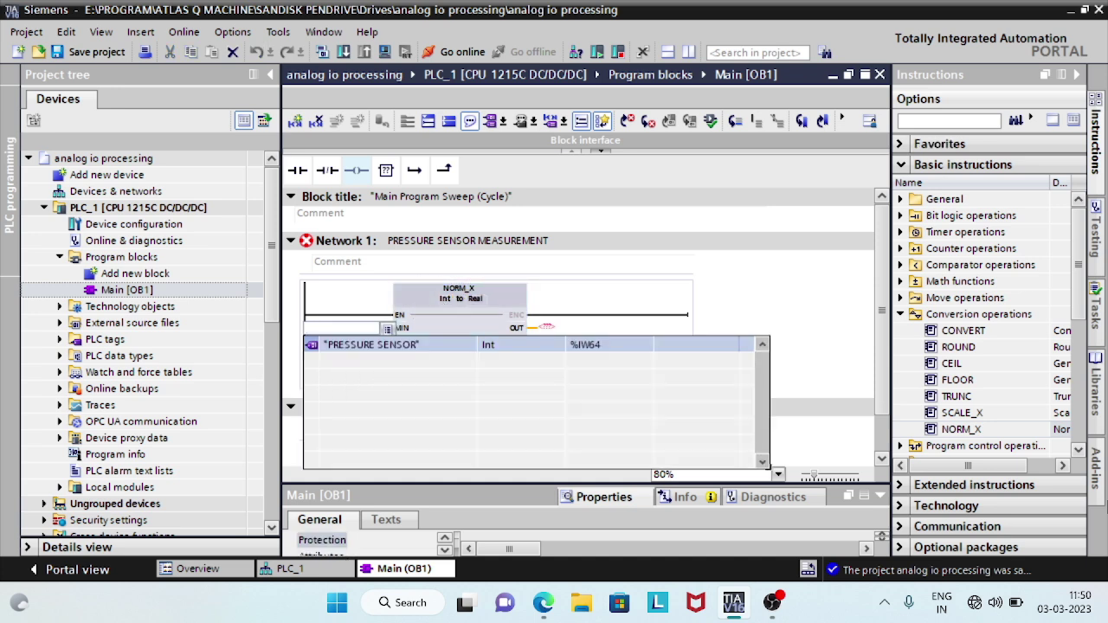
pyautogui.press('Escape')
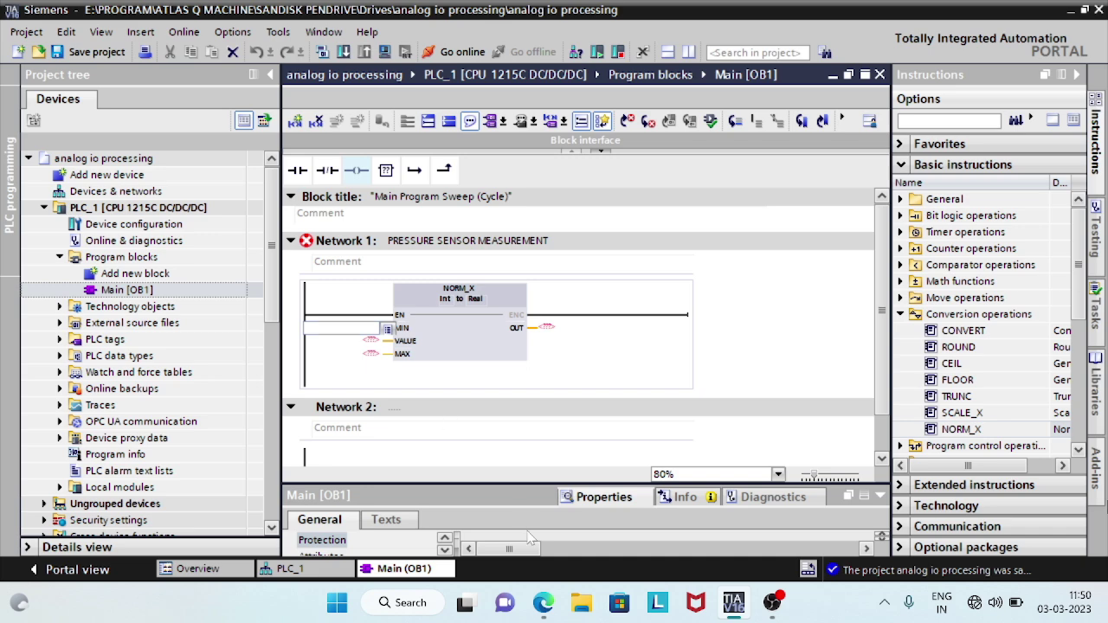
pyautogui.moveTo(544, 600)
pyautogui.click(561, 549)
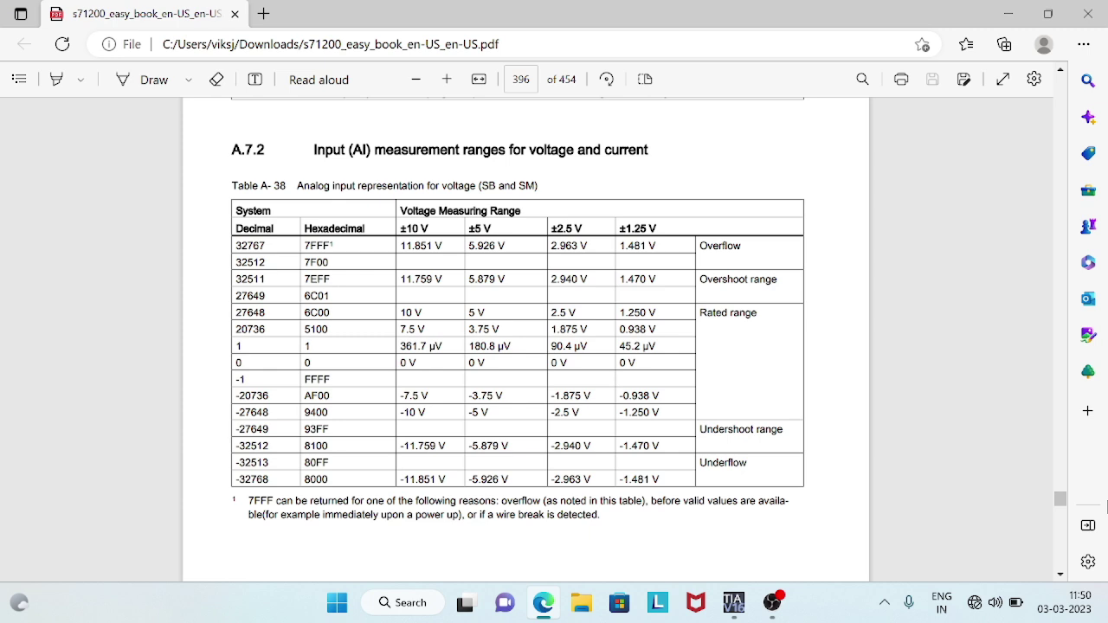
# Select Table A-38's rated range rows, decimal 0 to 27648 for 0–10 V
pyautogui.moveTo(242, 363); pyautogui.dragTo(249, 296)
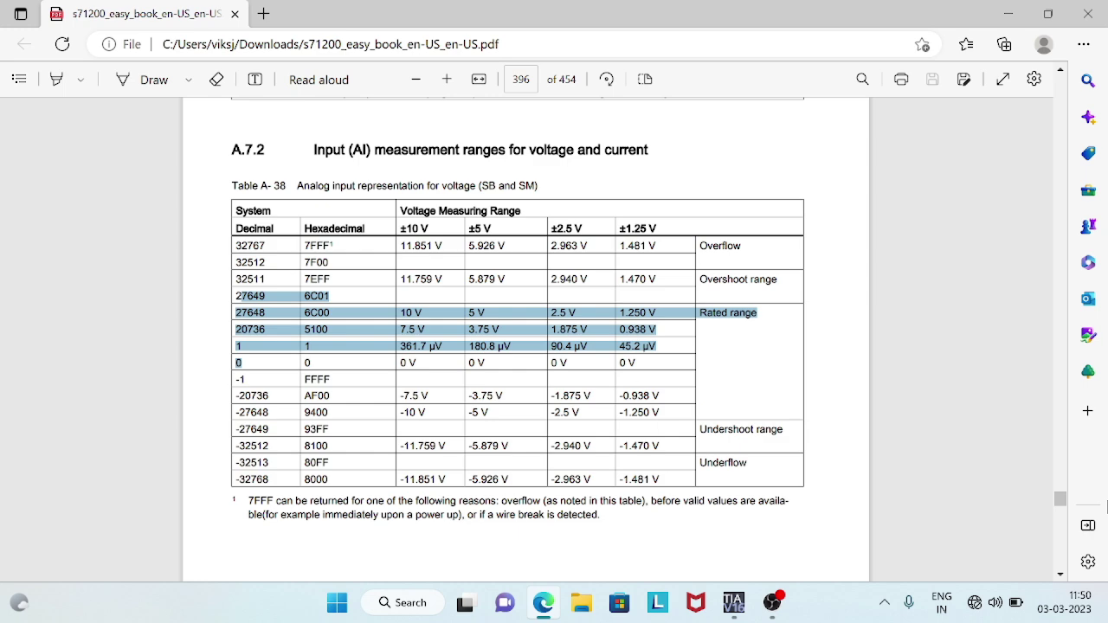
# Give NORM_X MIN 0, MAX 27648 and VALUE PRESSURE SENSOR (%IW64)
pyautogui.click(733, 602)
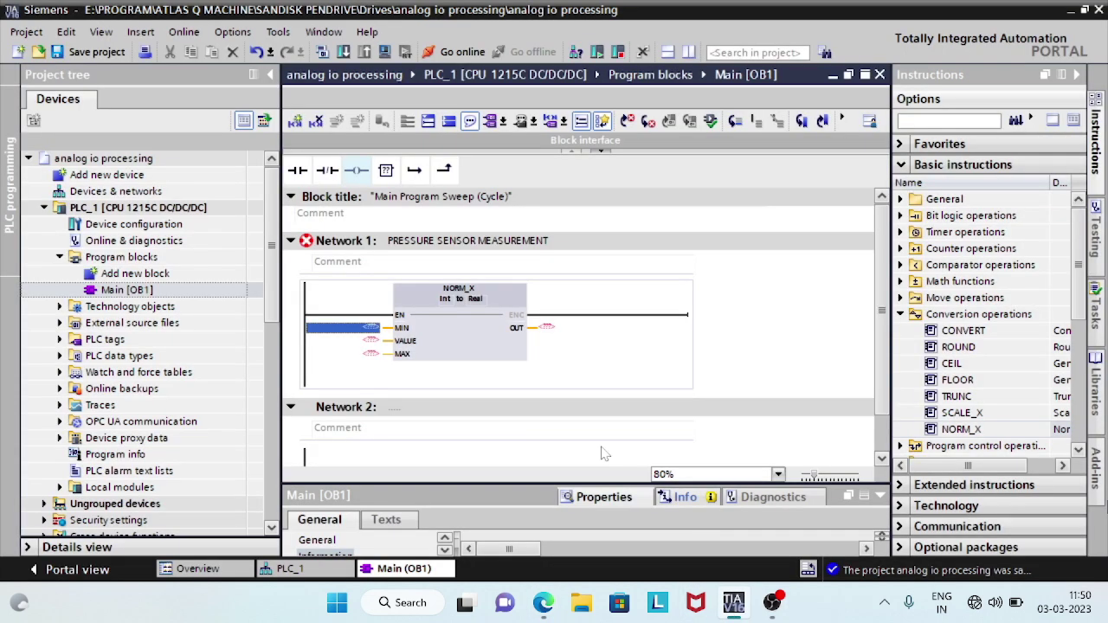
pyautogui.click(367, 330)
pyautogui.write('0')
pyautogui.press('Return')
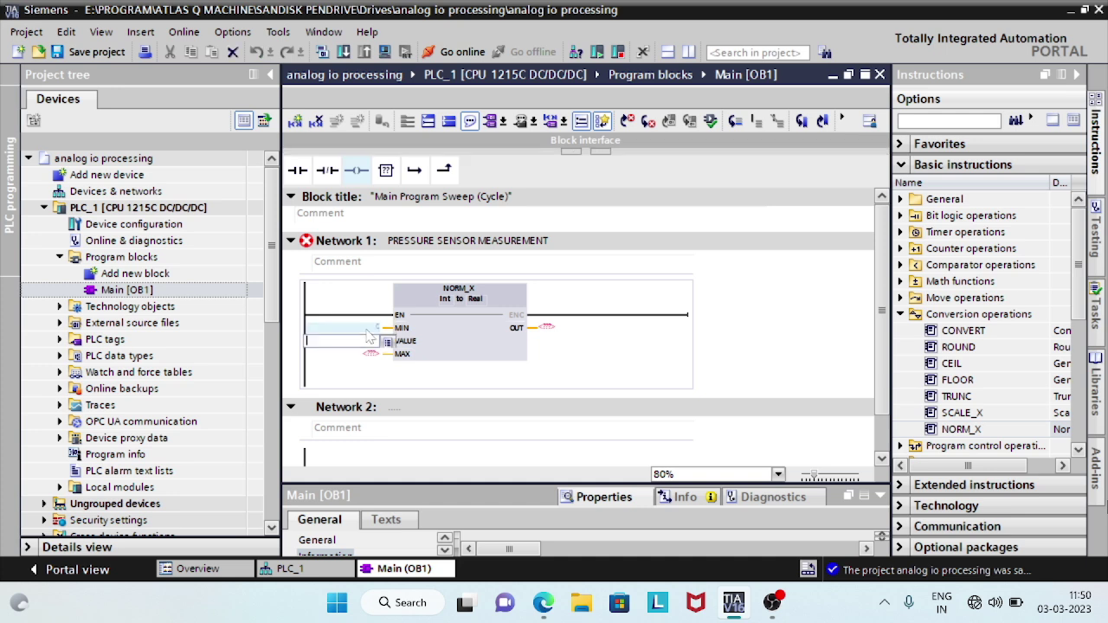
pyautogui.click(368, 354)
pyautogui.write('27648')
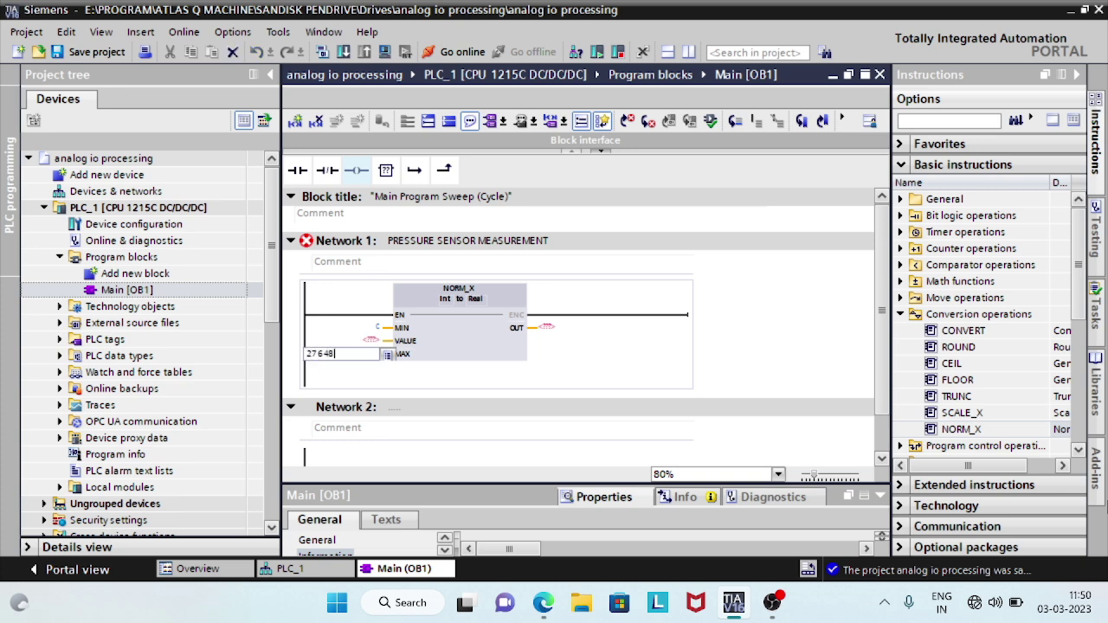
pyautogui.press('Return')
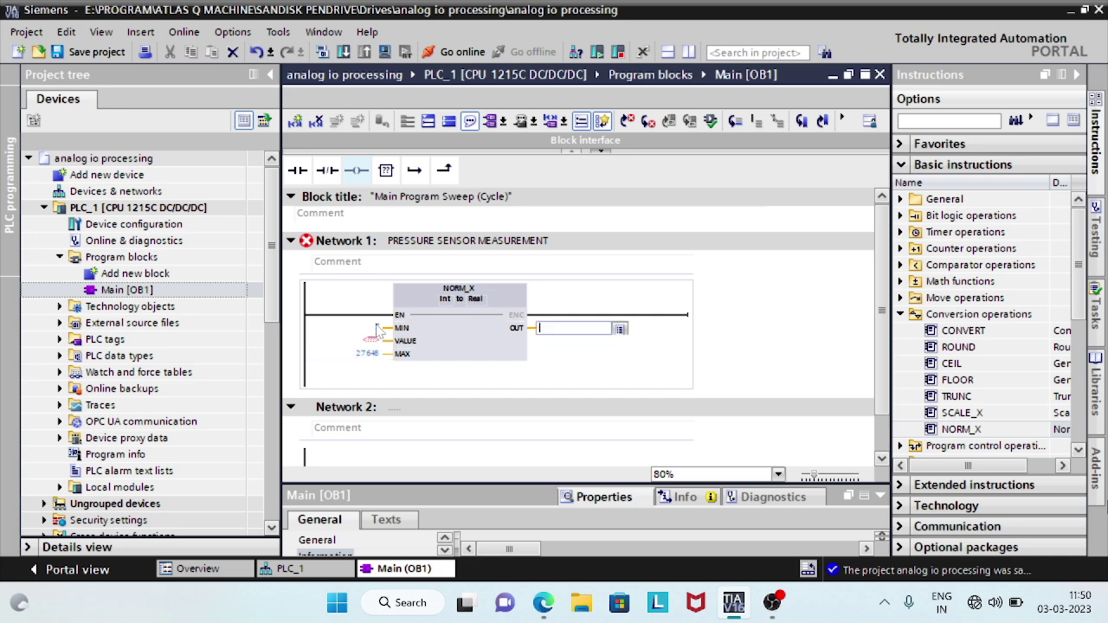
pyautogui.click(370, 341)
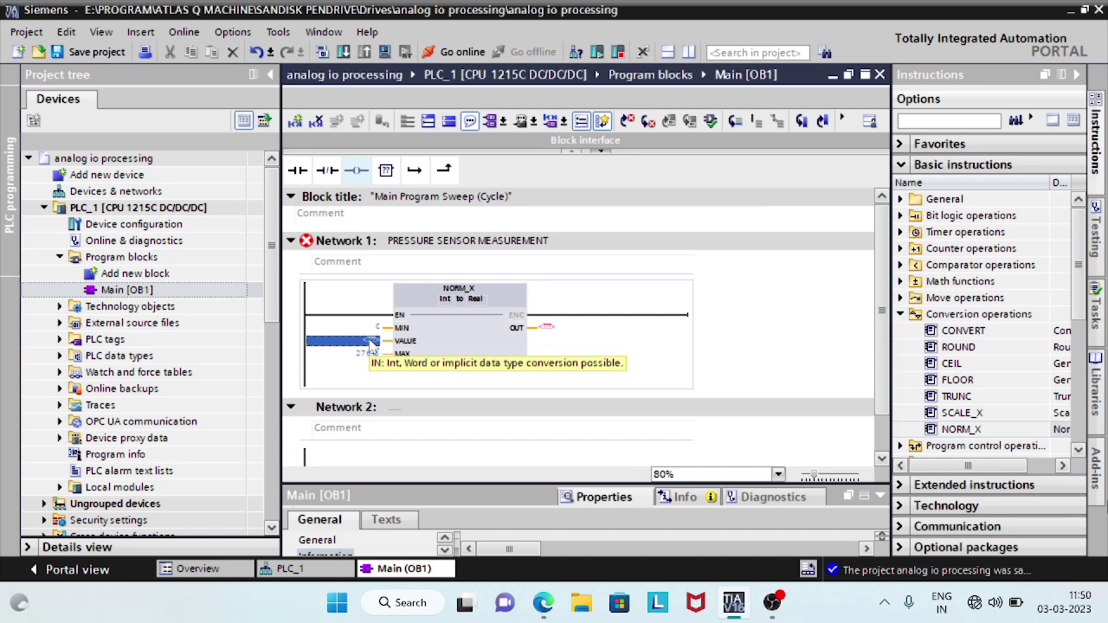
pyautogui.write('P')
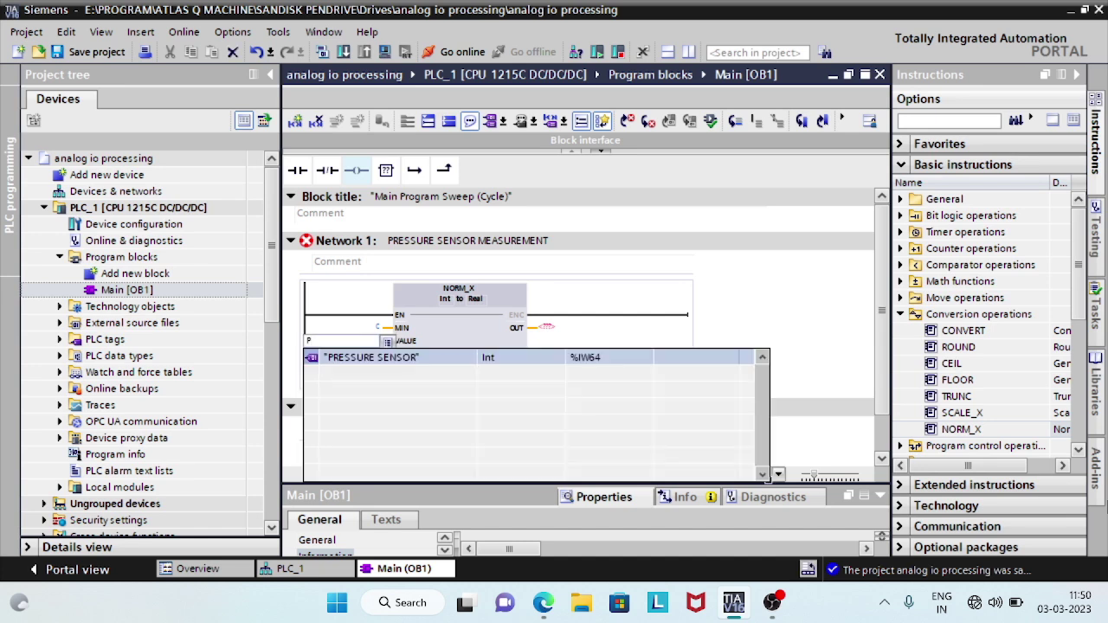
pyautogui.click(362, 358)
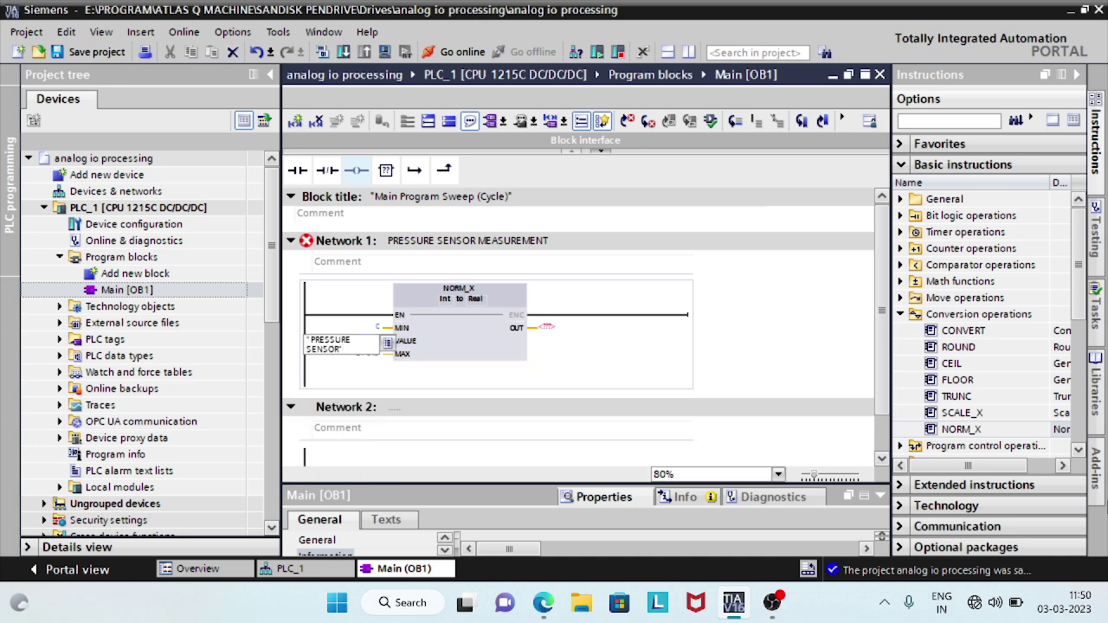
pyautogui.press('Return')
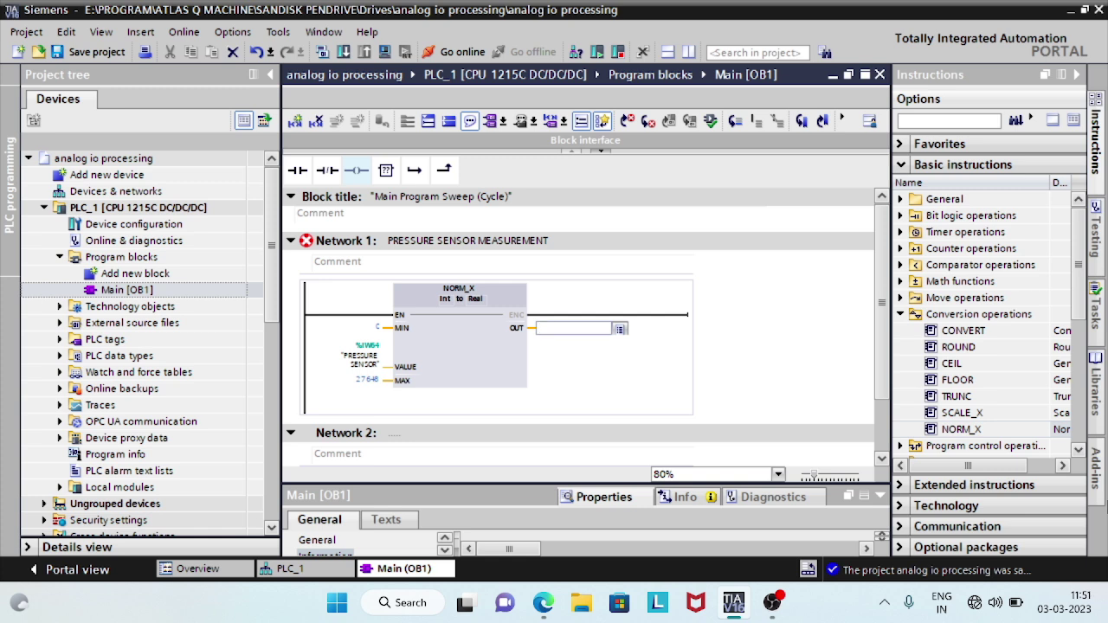
# Output NORM_X to NORMALIZED VALUE, defined as a new Real tag at %MD0
pyautogui.write('NO')
pyautogui.write('RMALIZED VALUE')
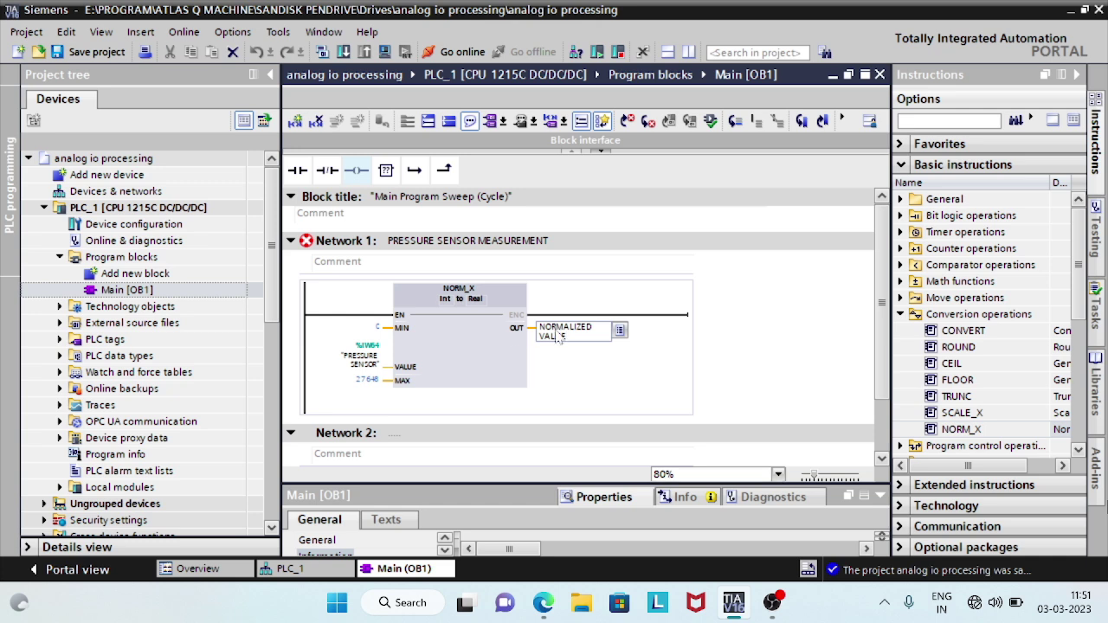
pyautogui.click(557, 336)
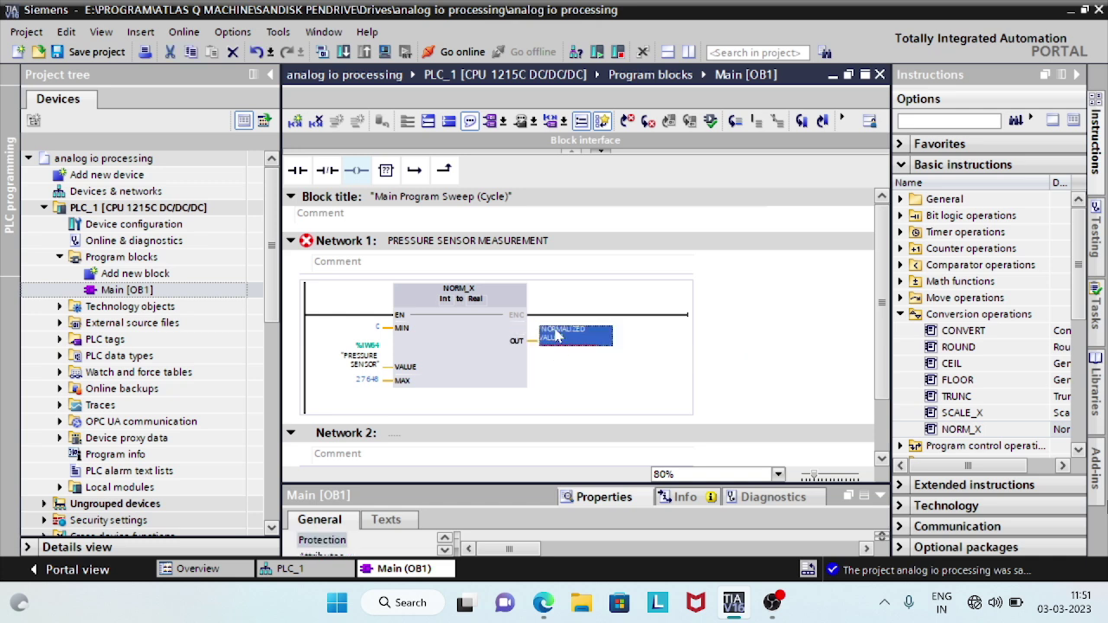
pyautogui.rightClick(556, 336)
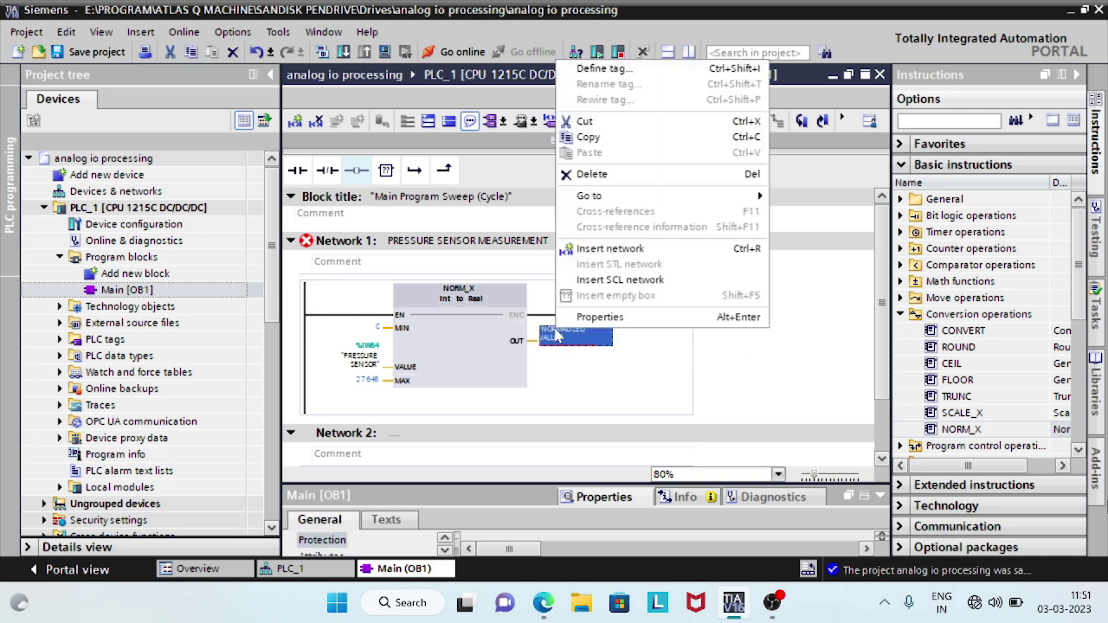
pyautogui.click(610, 69)
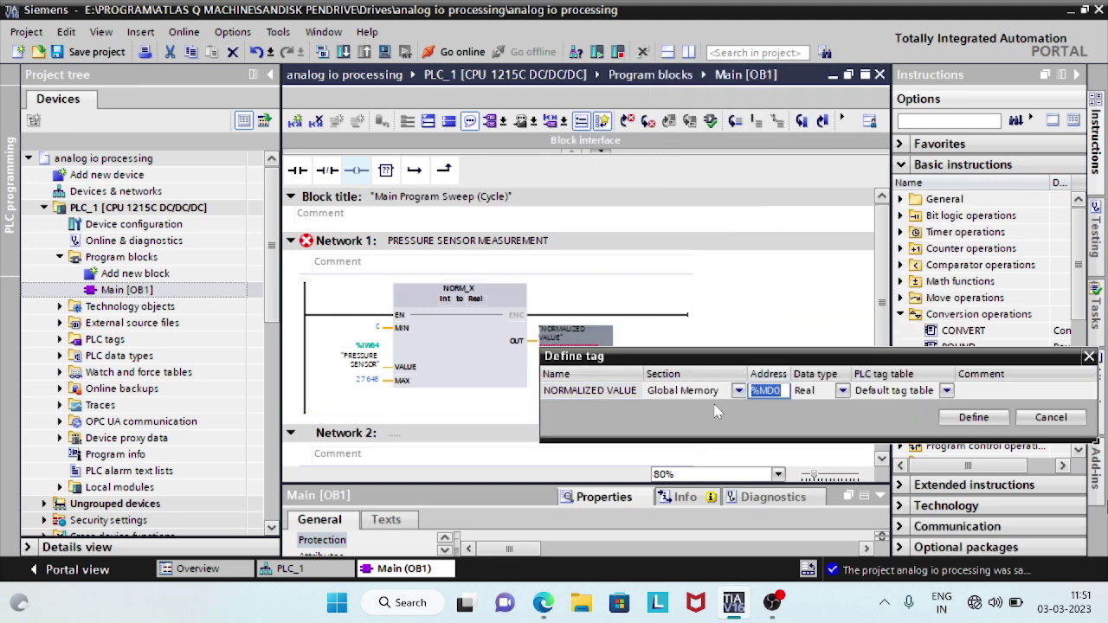
pyautogui.click(968, 418)
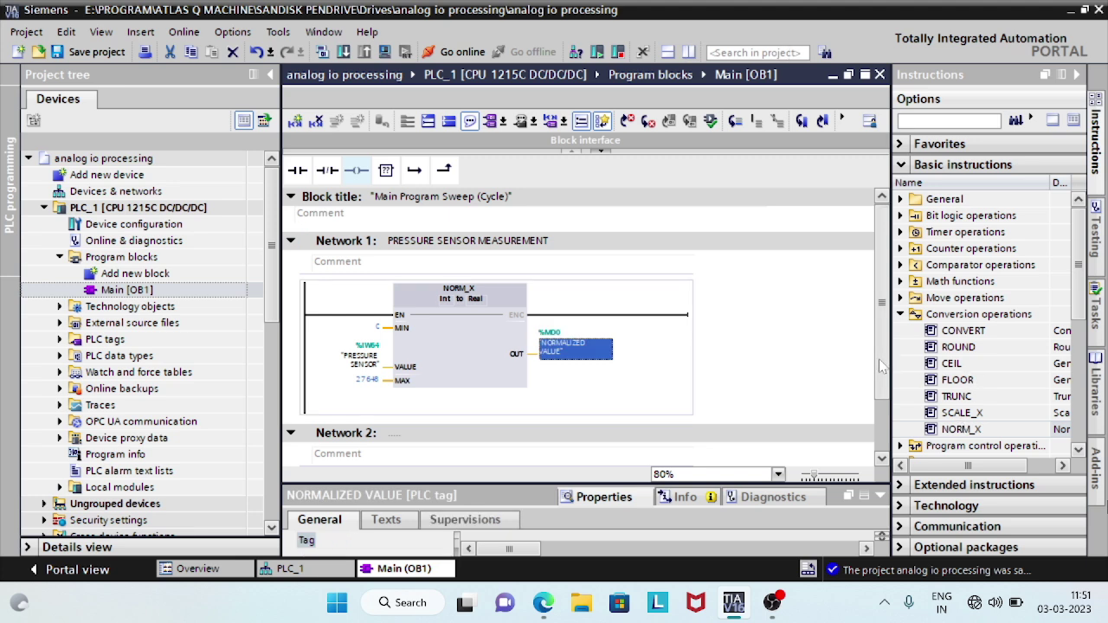
pyautogui.scroll(-3, 878, 411)
pyautogui.click(446, 437)
pyautogui.click(445, 439)
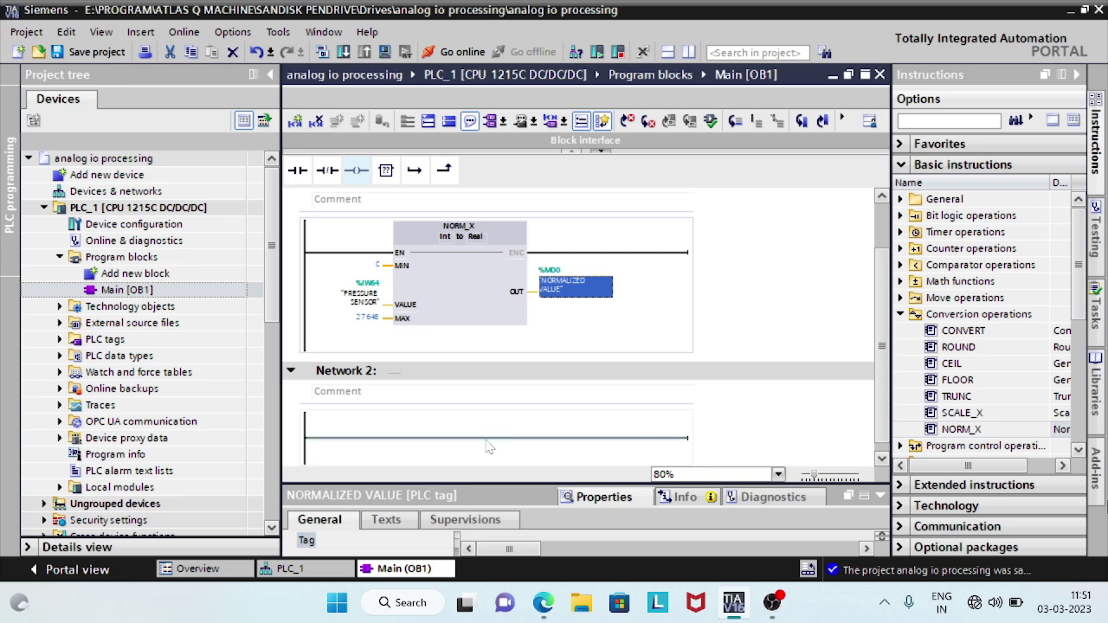
# Insert a SCALE_X instruction box on Network 2's rung
pyautogui.click(385, 170)
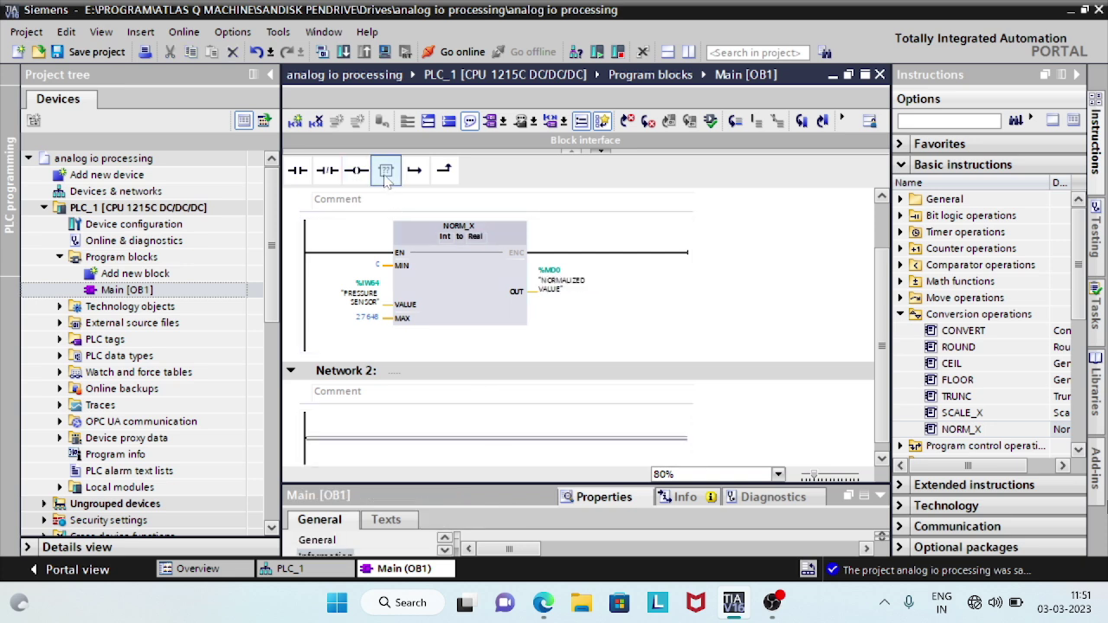
pyautogui.click(959, 415)
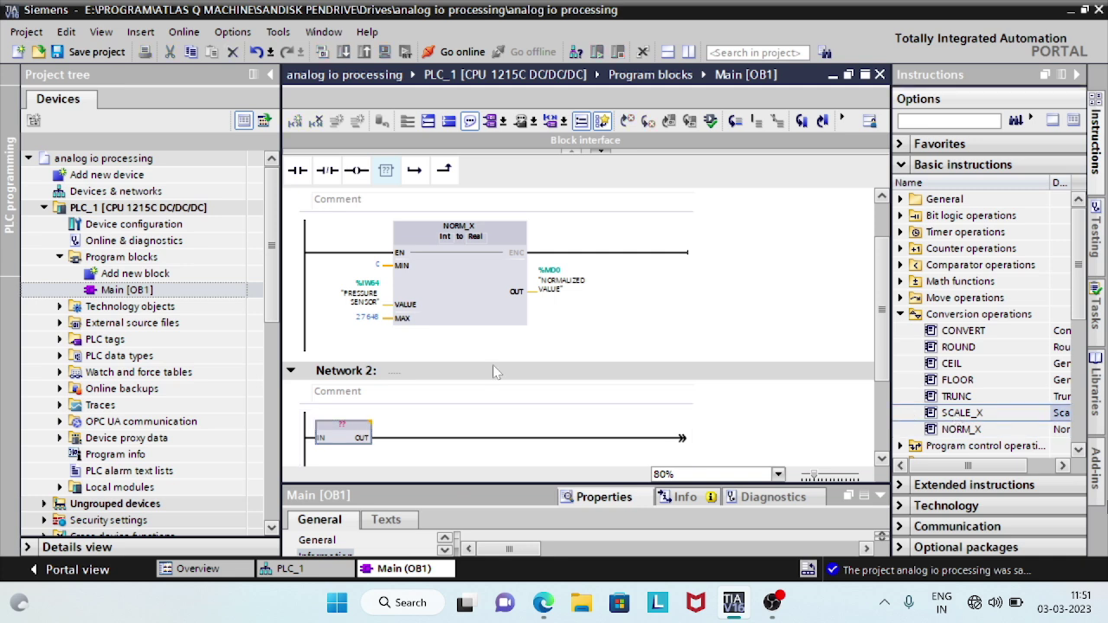
pyautogui.doubleClick(339, 426)
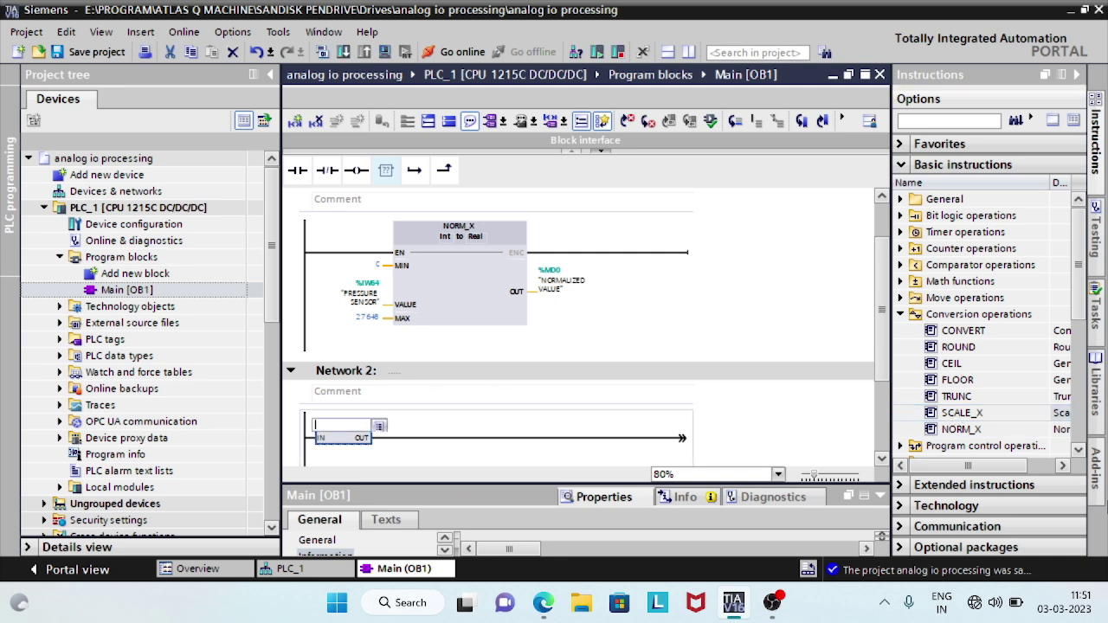
pyautogui.write('SCA')
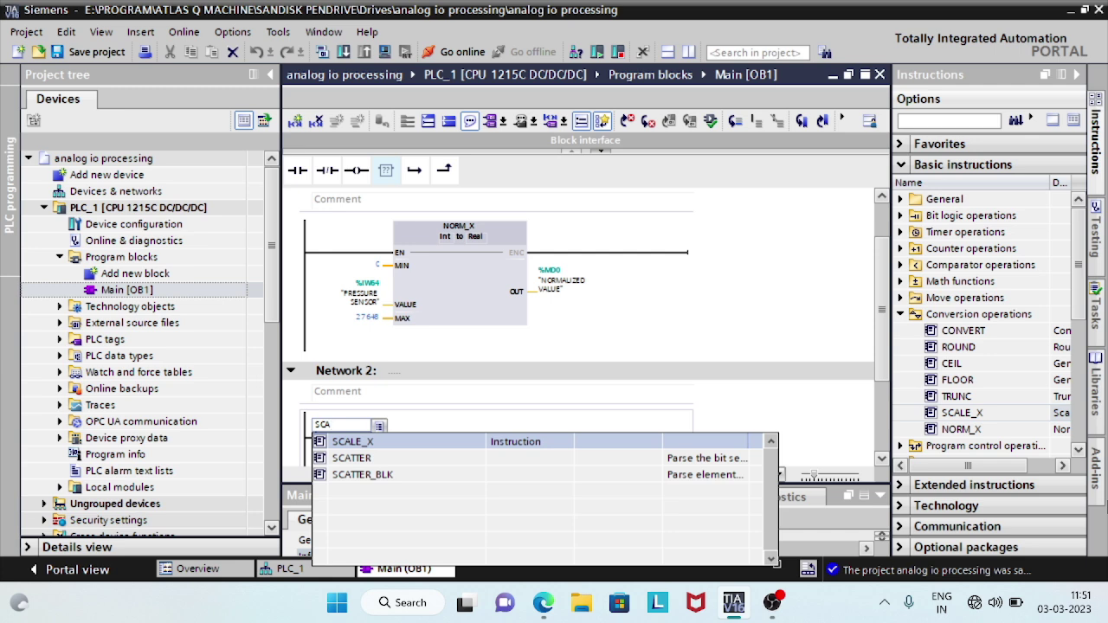
pyautogui.click(352, 443)
pyautogui.press('Return')
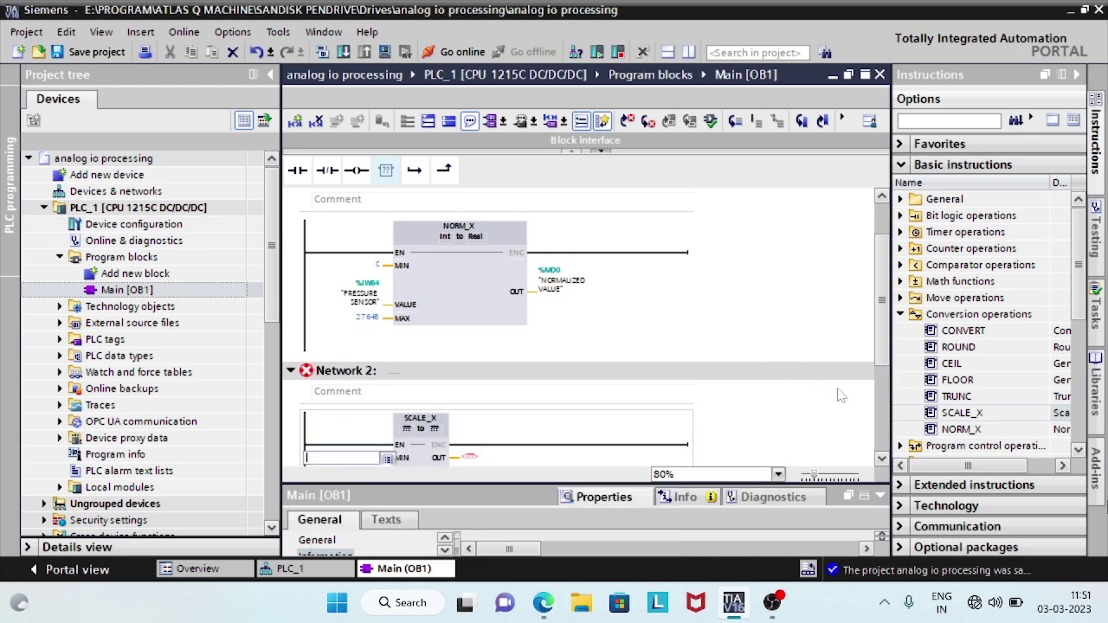
# Zoom the ladder editor to 100% and set SCALE_X to Real to Real
pyautogui.moveTo(883, 339); pyautogui.dragTo(875, 420)
pyautogui.click(777, 474)
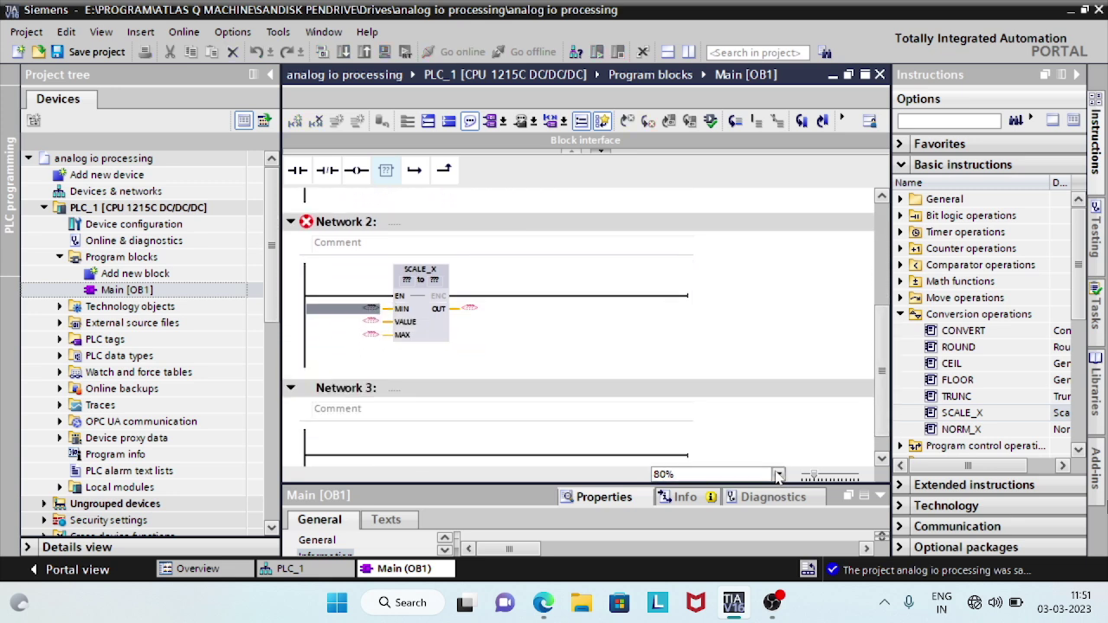
pyautogui.click(778, 474)
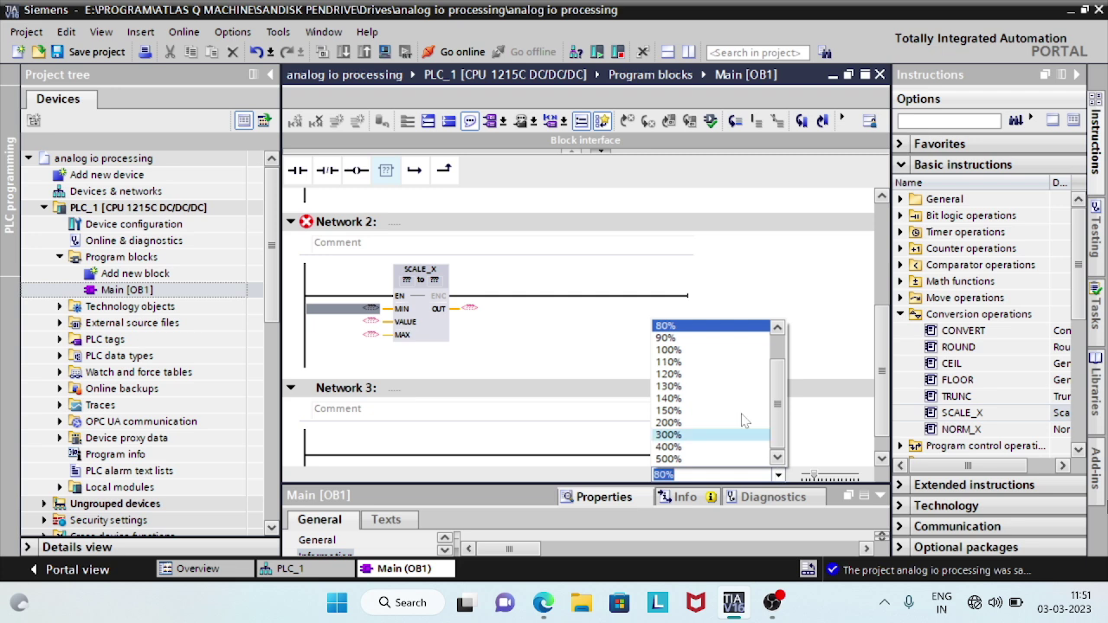
pyautogui.click(706, 351)
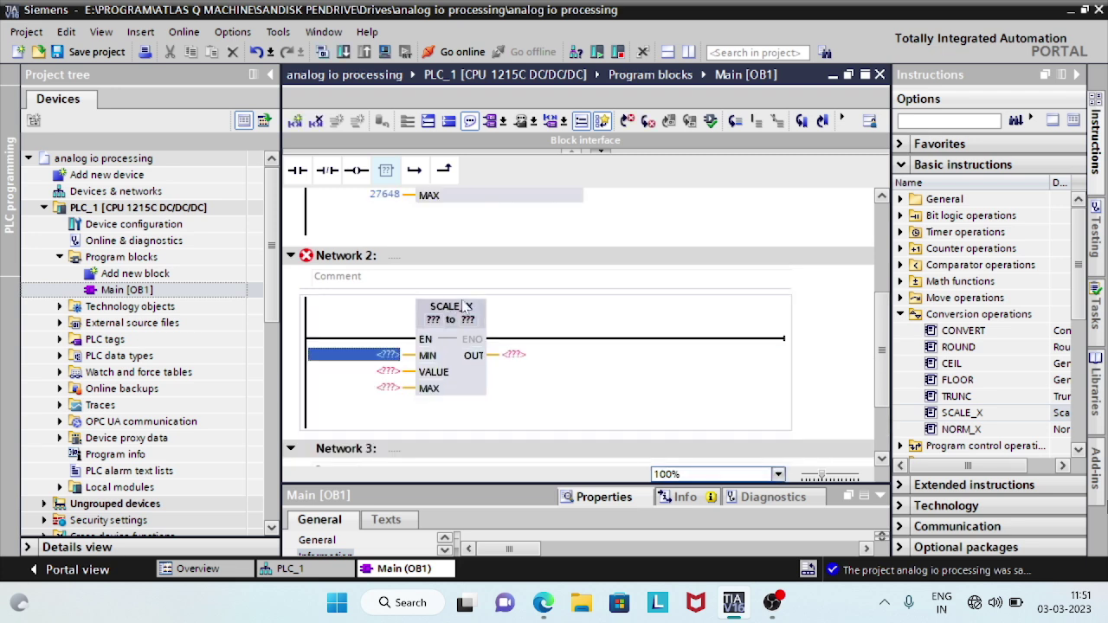
pyautogui.click(429, 322)
pyautogui.write('Real')
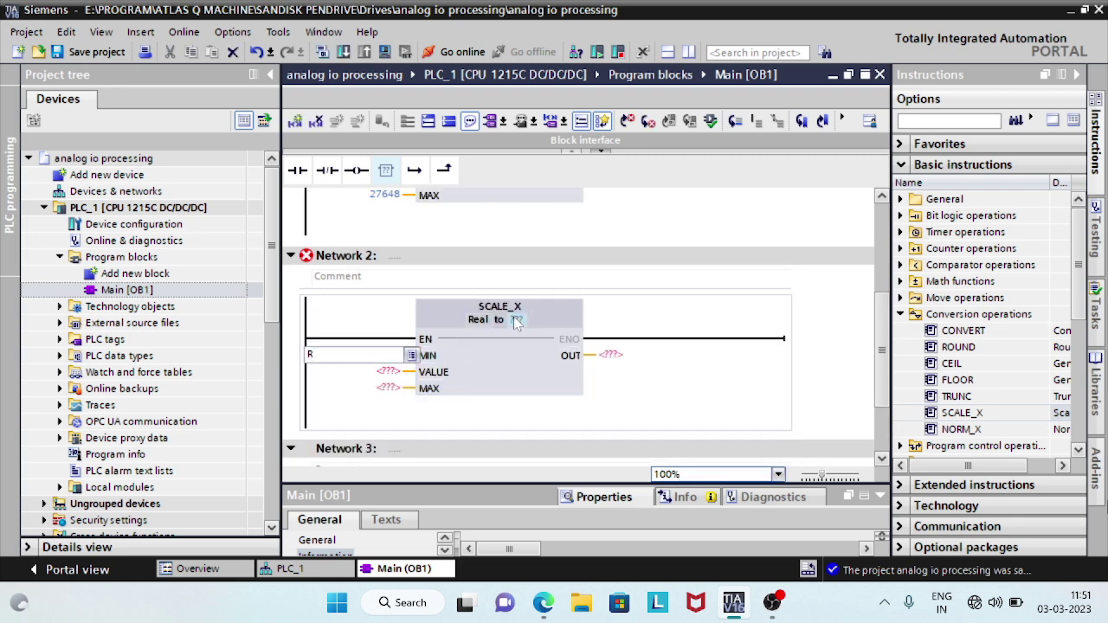
pyautogui.press('Return')
pyautogui.click(372, 354)
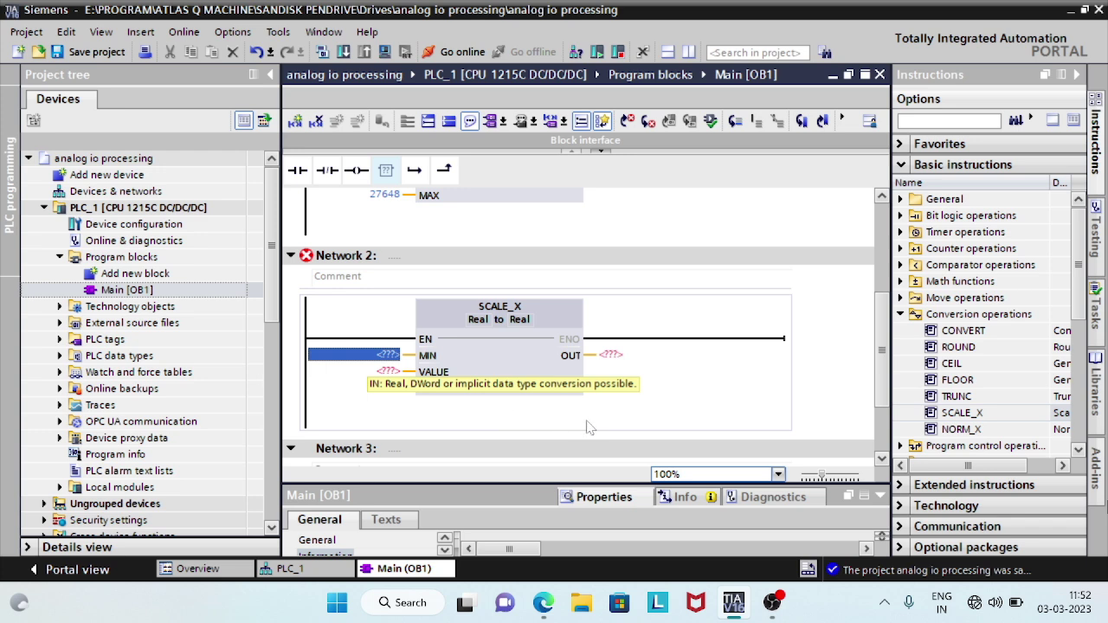
# Give SCALE_X MIN 0, MAX 350 and VALUE NORMALIZED VALUE
pyautogui.click(387, 362)
pyautogui.write('0')
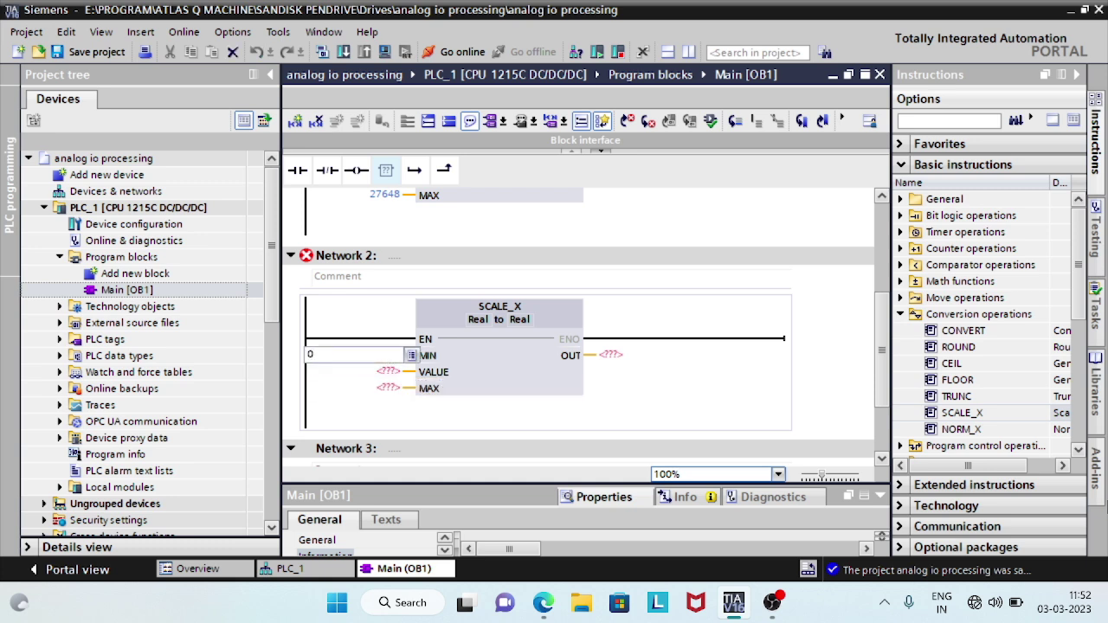
pyautogui.click(385, 389)
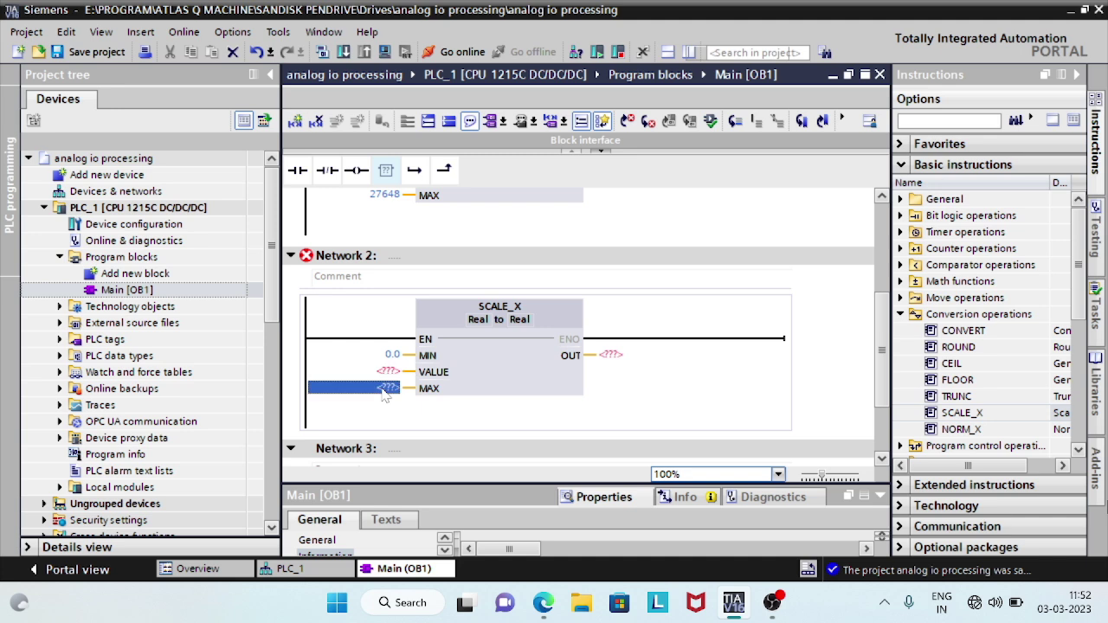
pyautogui.click(385, 388)
pyautogui.write('35')
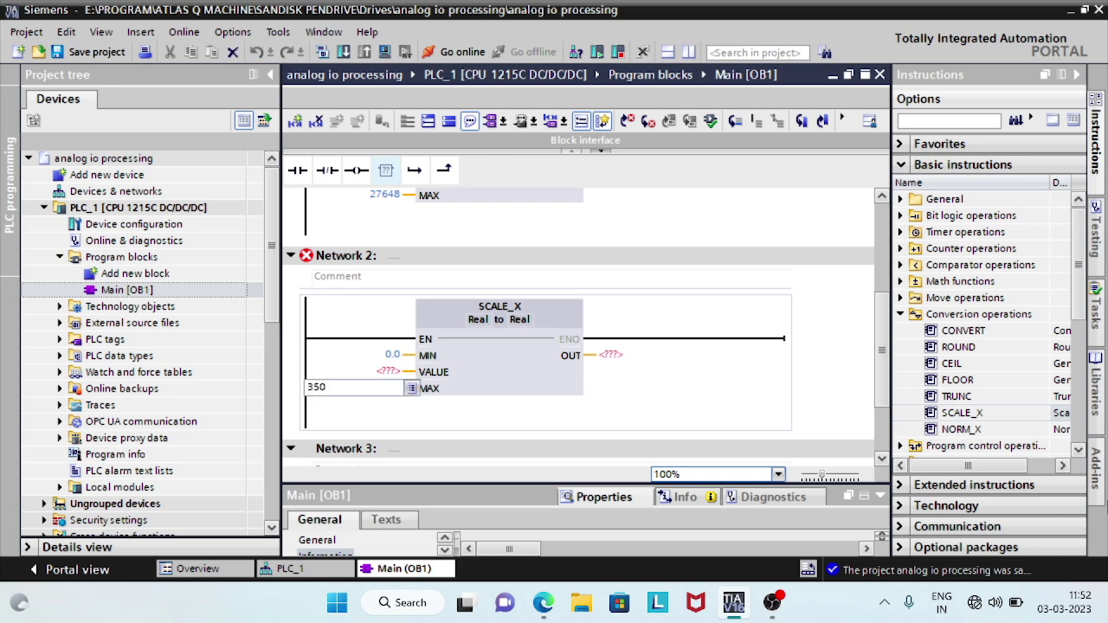
pyautogui.write('0')
pyautogui.press('Tab')
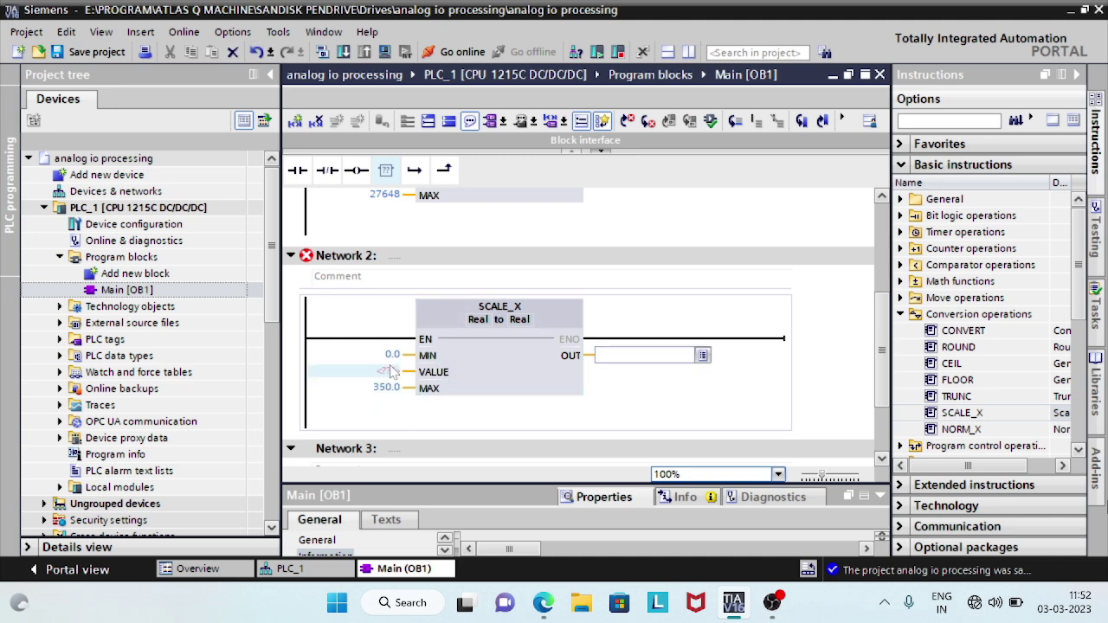
pyautogui.click(392, 370)
pyautogui.click(391, 371)
pyautogui.write('NO')
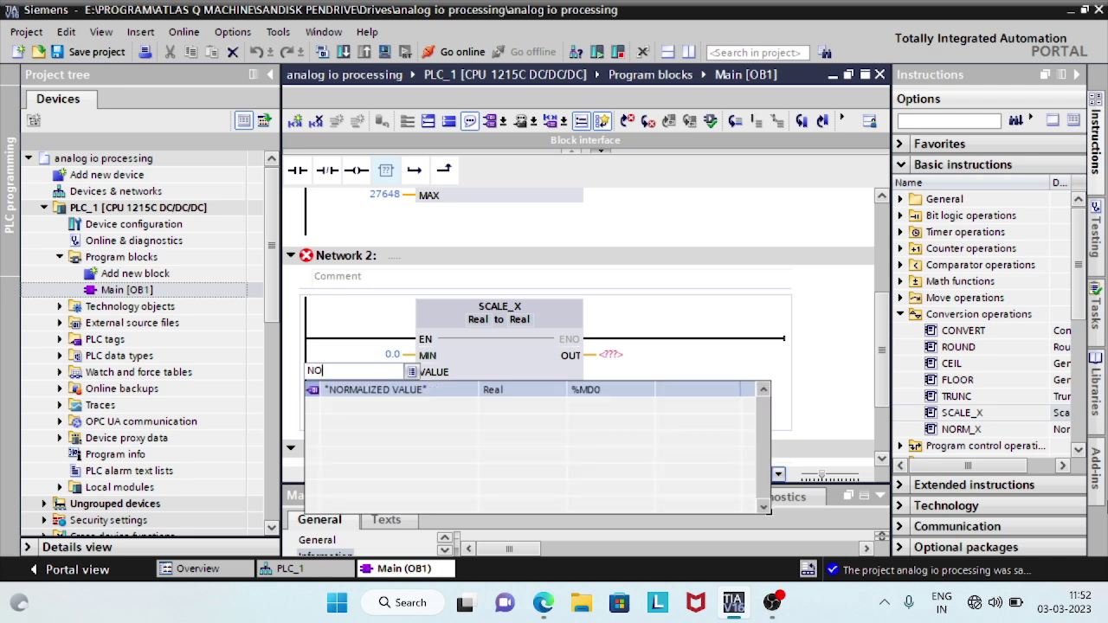
pyautogui.write('R')
pyautogui.click(392, 391)
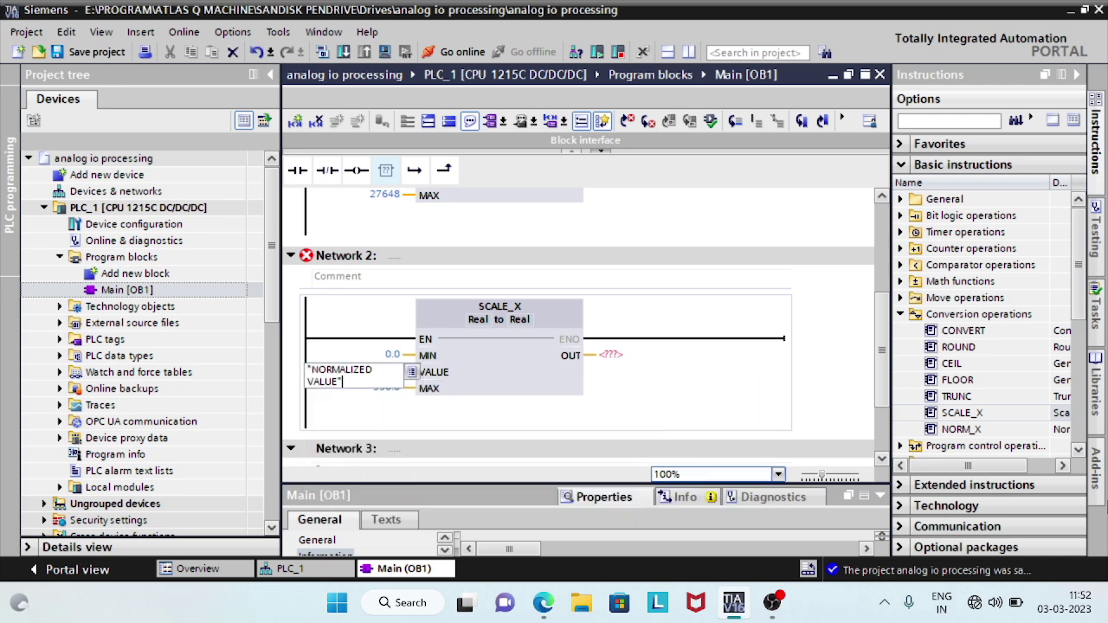
pyautogui.press('Tab')
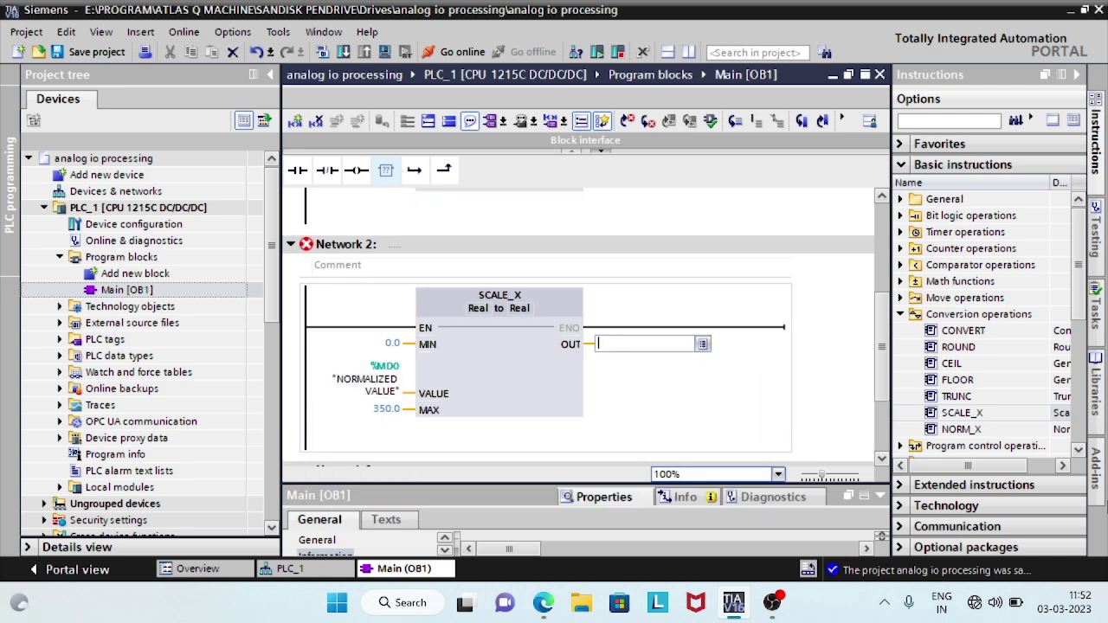
# Output SCALE_X to ACTUAL PRESSURE, defined as a new Real tag at %MD4
pyautogui.write('ACTUAL PRESS')
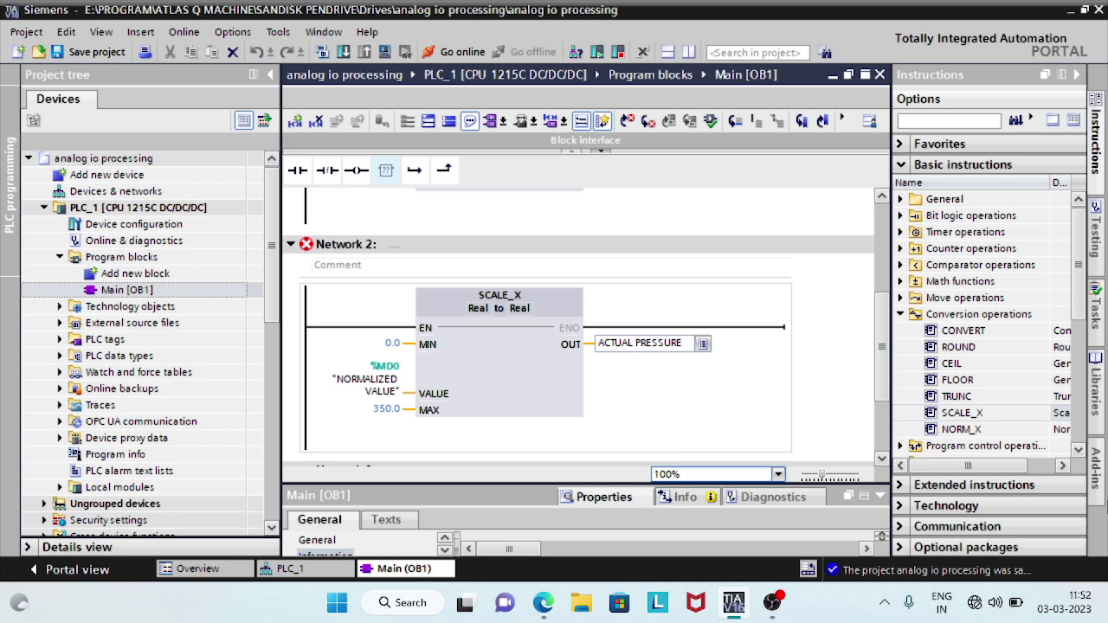
pyautogui.write('URE')
pyautogui.press('Return')
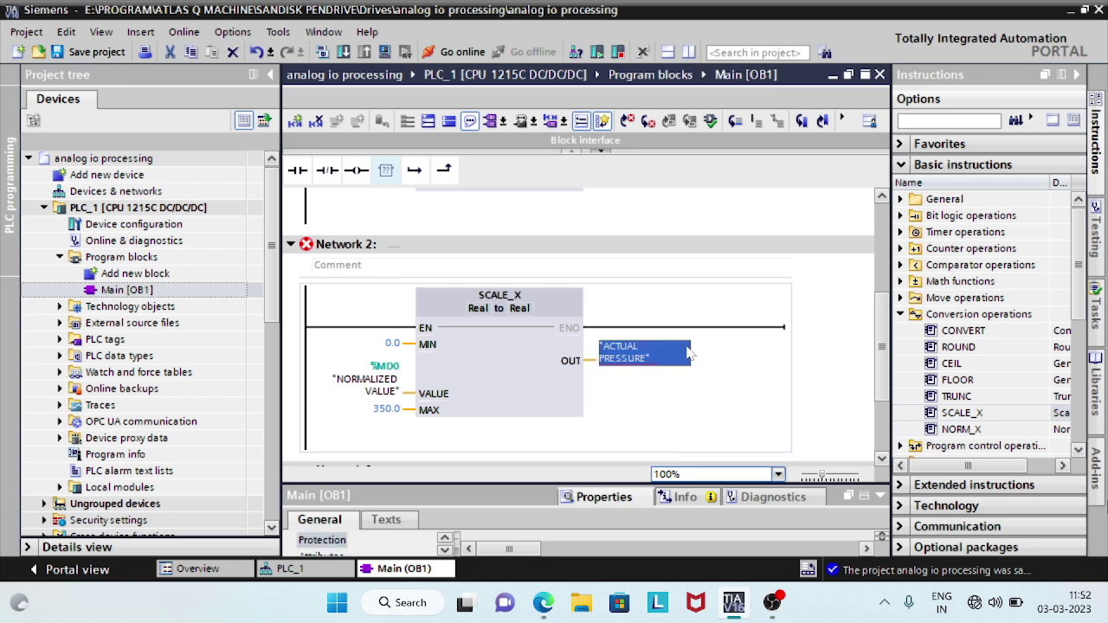
pyautogui.rightClick(661, 360)
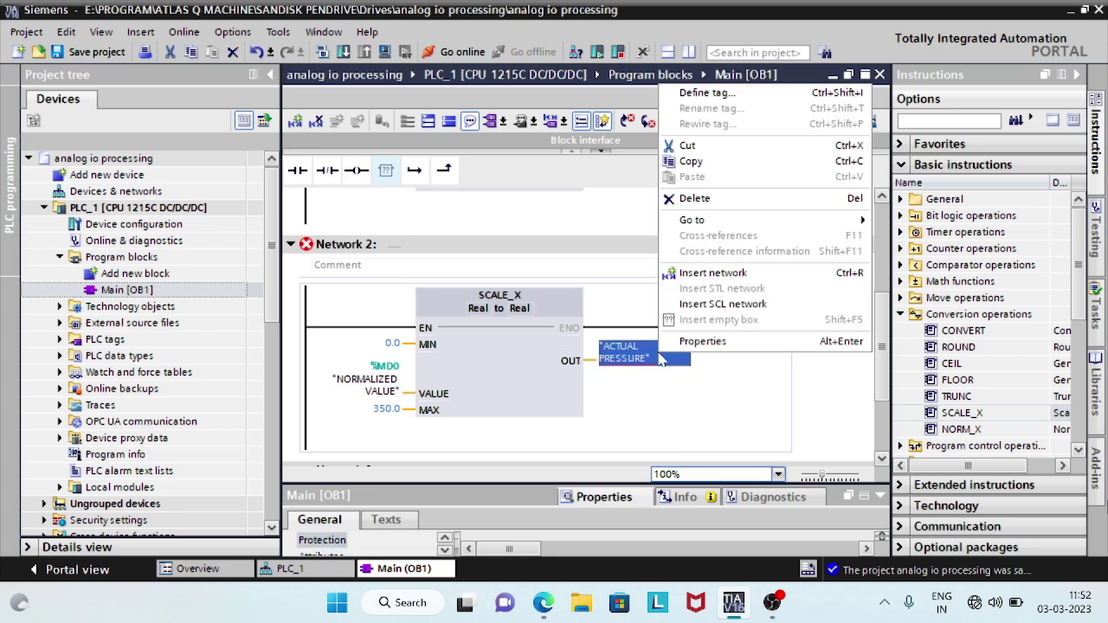
pyautogui.click(719, 92)
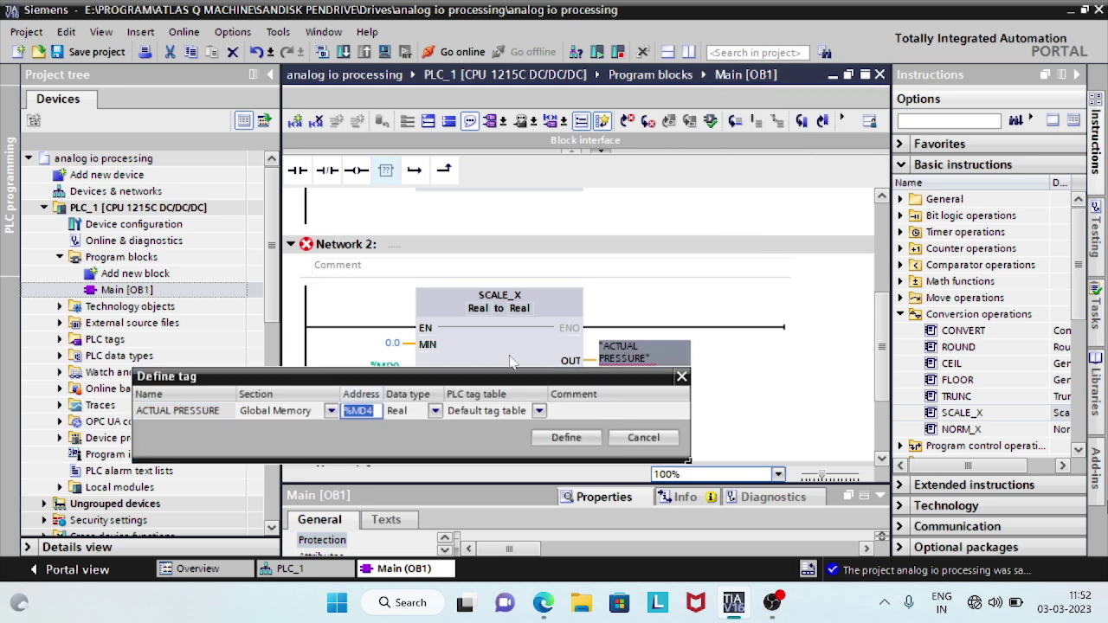
pyautogui.click(578, 442)
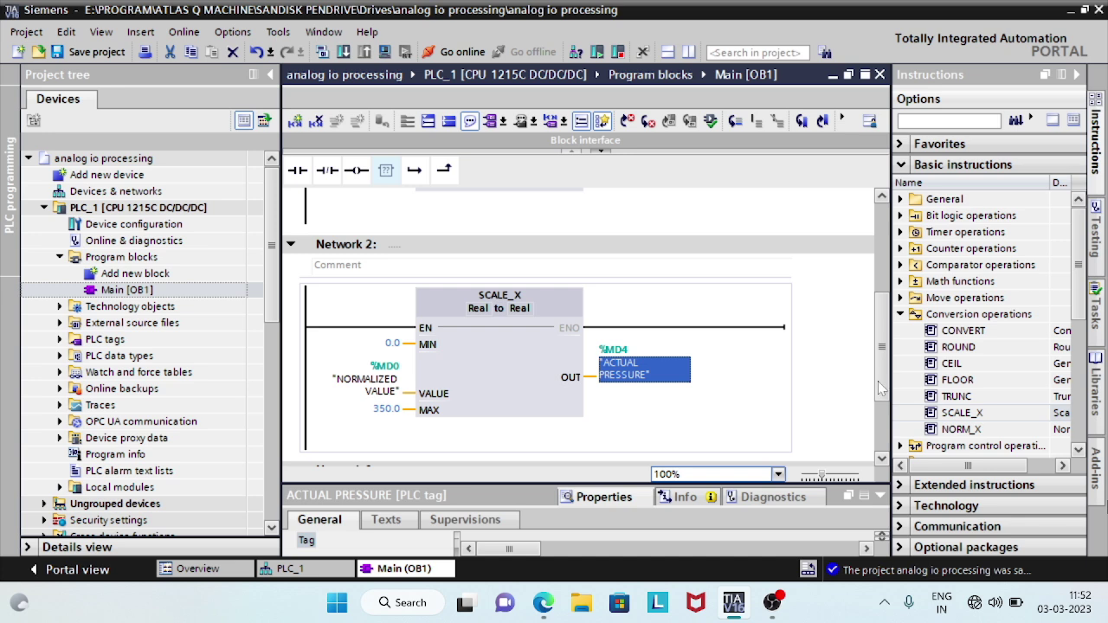
pyautogui.moveTo(879, 381)
pyautogui.mouseDown()
pyautogui.moveTo(881, 311)
pyautogui.moveTo(883, 385)
pyautogui.mouseUp()
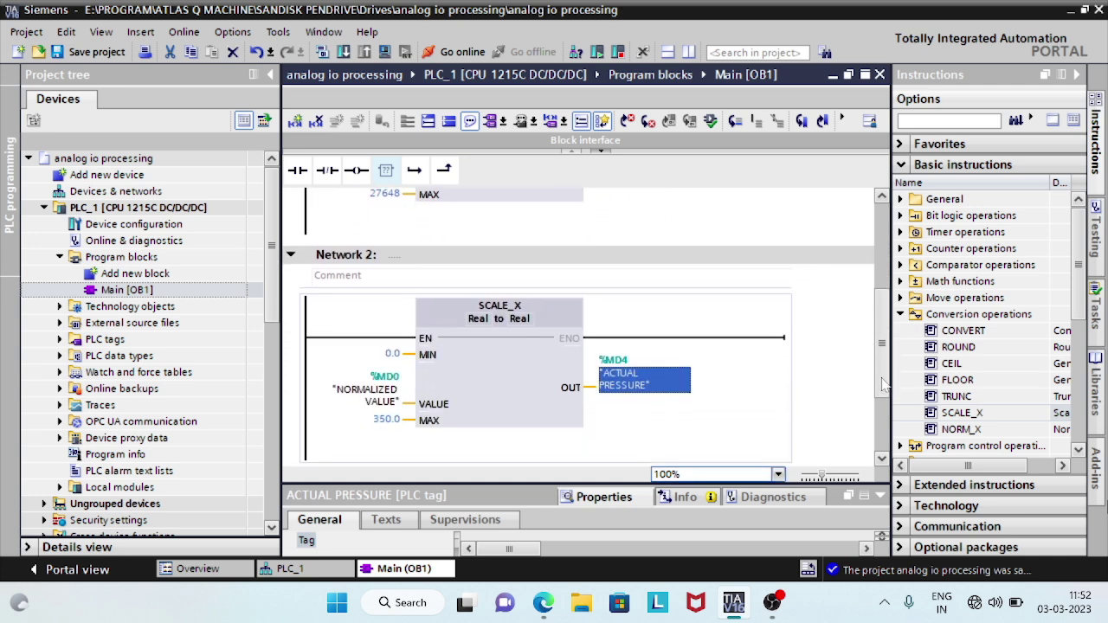
# Start PLCSIM, load the program onto the simulated PLC_1, and switch its CPU to RUN
pyautogui.click(386, 54)
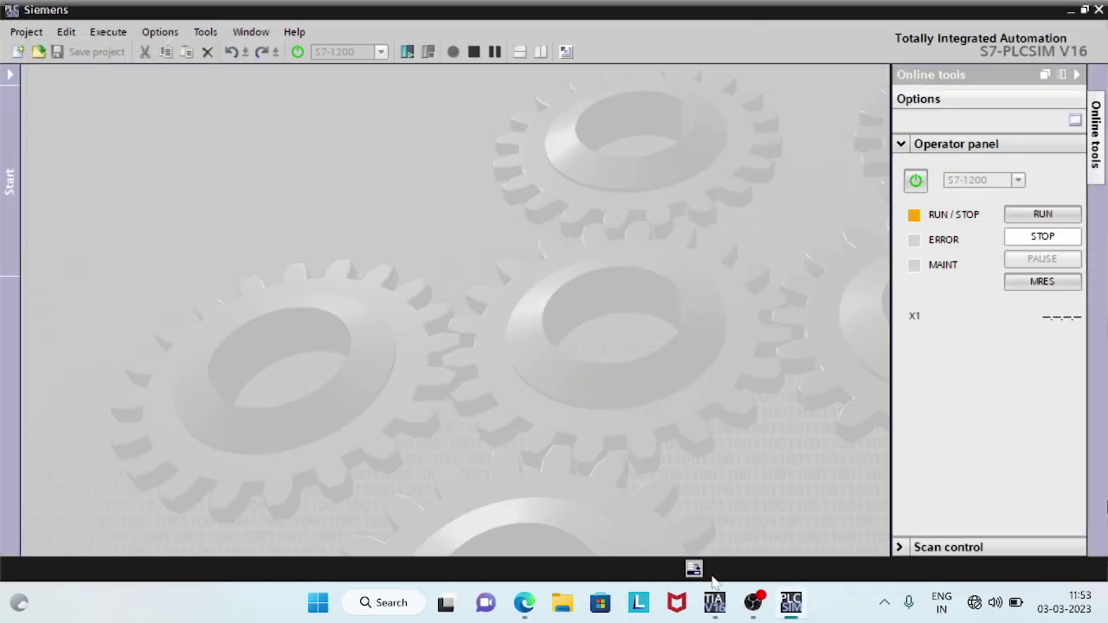
pyautogui.click(714, 606)
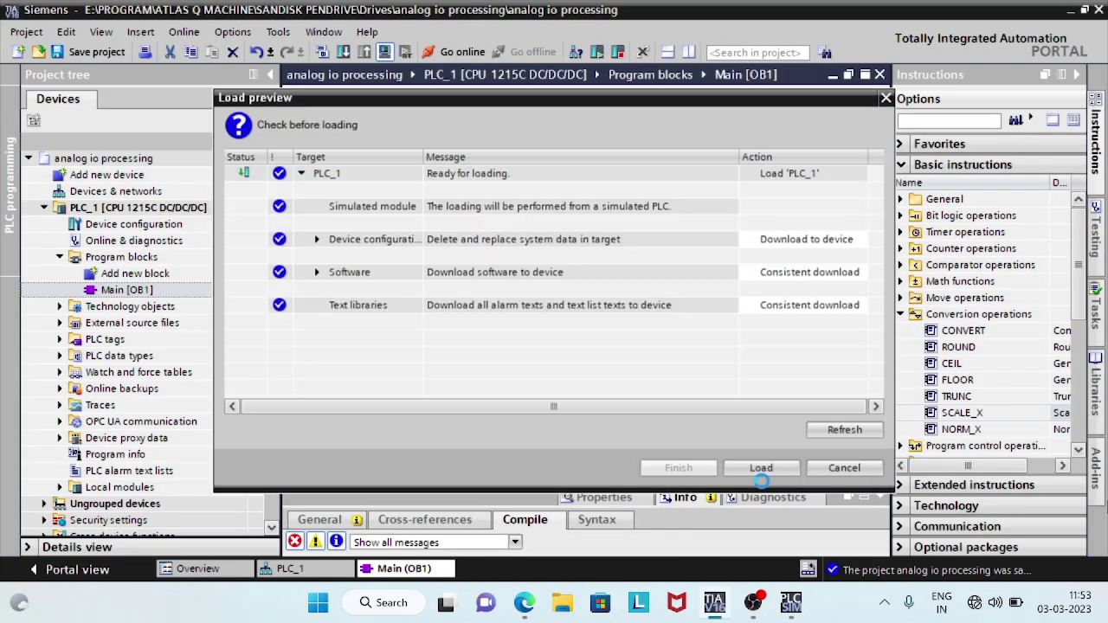
pyautogui.click(783, 470)
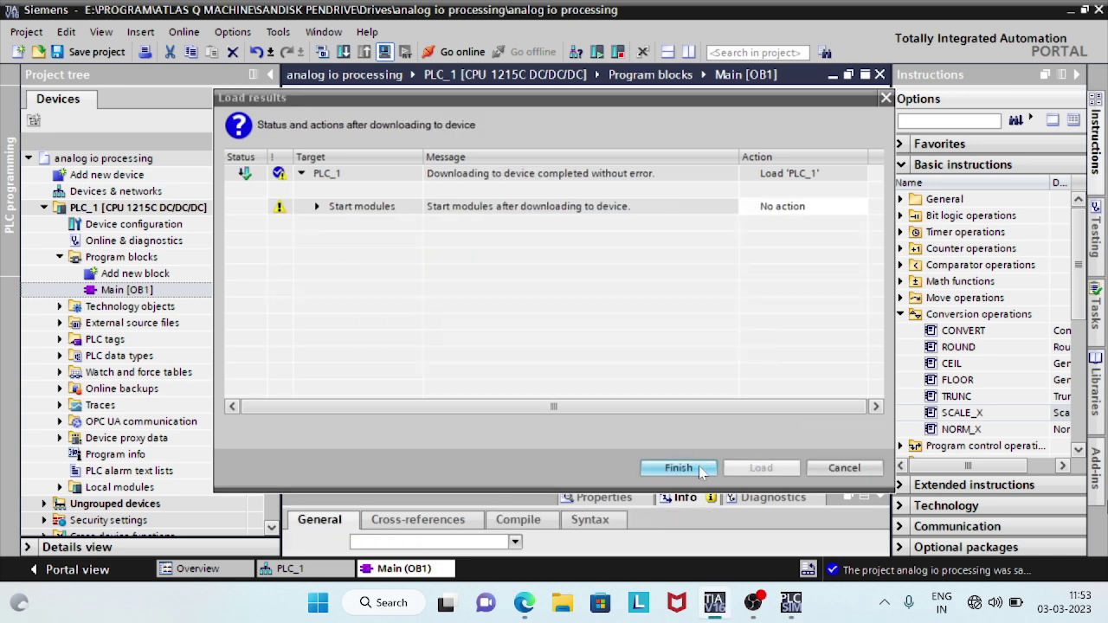
pyautogui.click(699, 468)
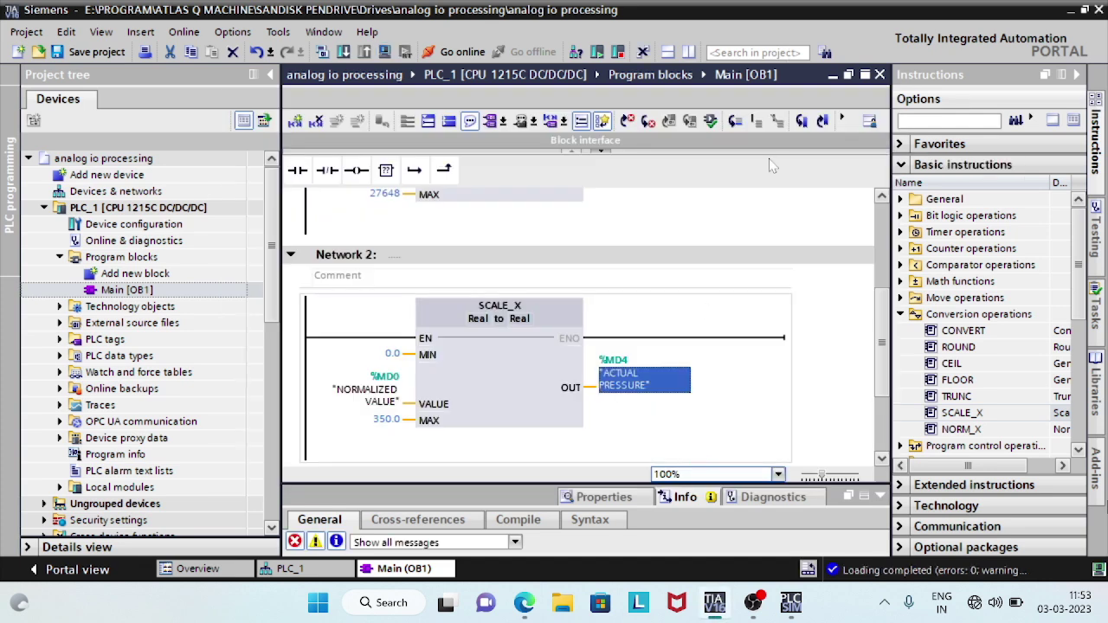
pyautogui.click(597, 52)
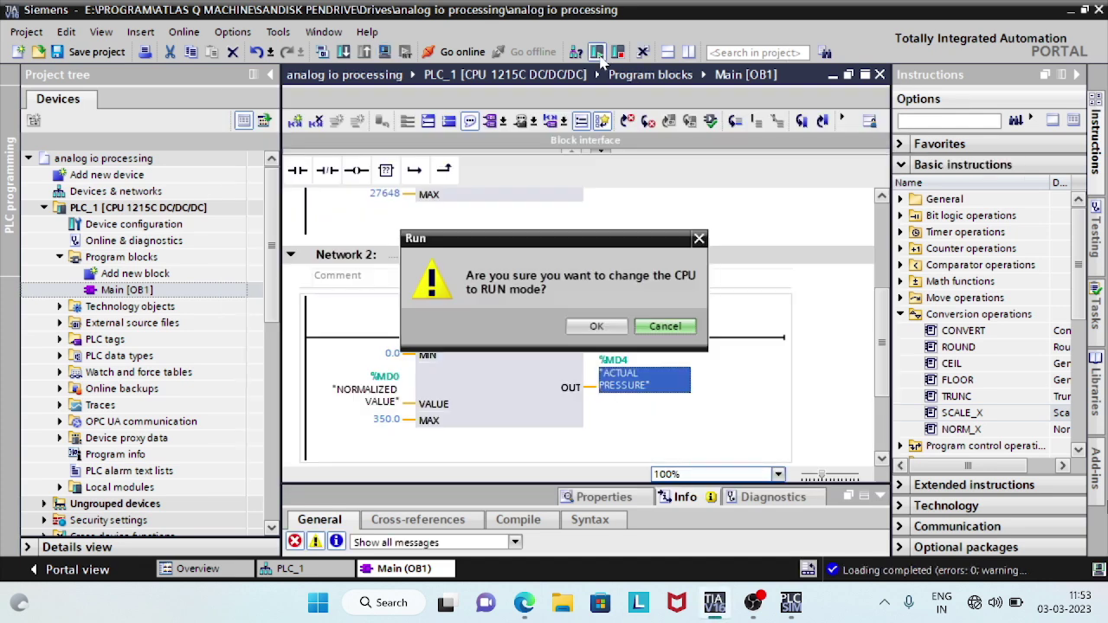
pyautogui.click(597, 326)
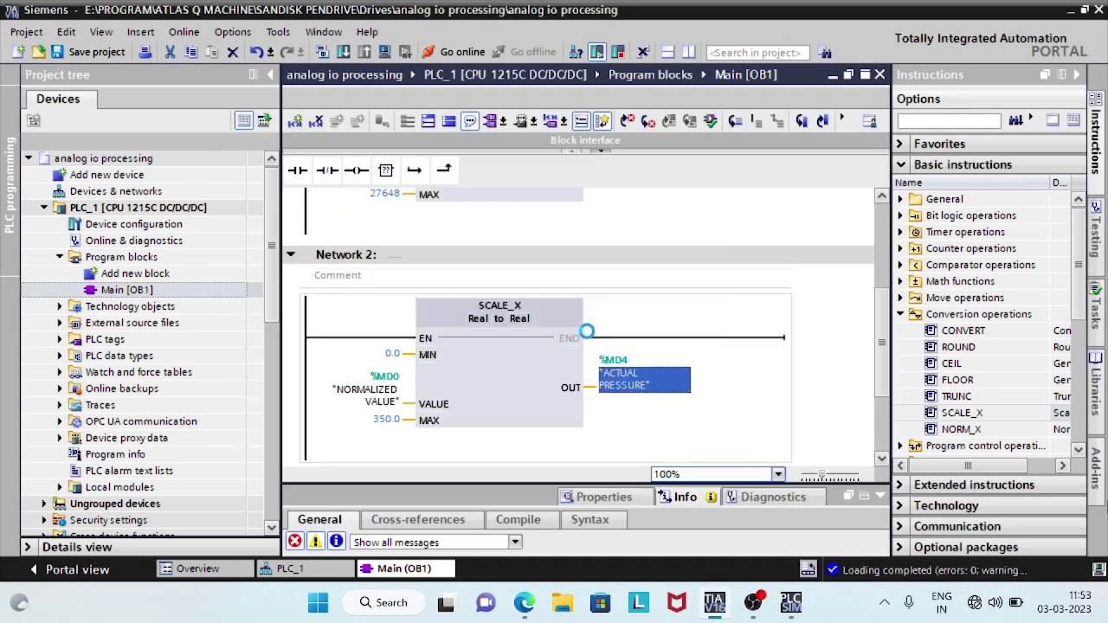
# Create a new S7-PLCSIM V16 project named Project2 from the simulator's project tree
pyautogui.click(786, 603)
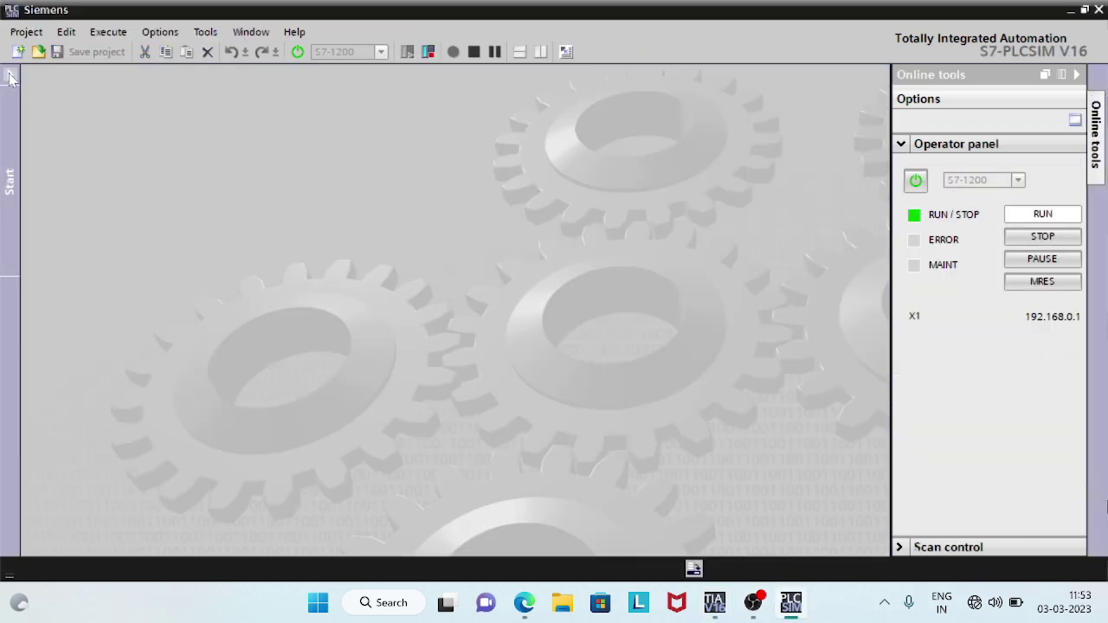
pyautogui.click(11, 78)
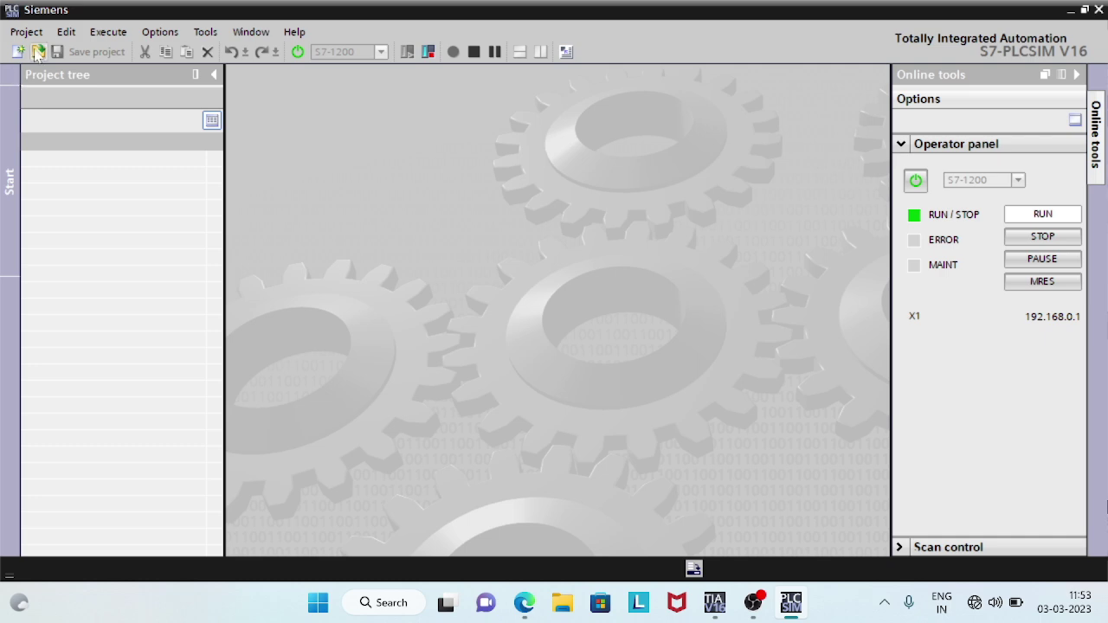
pyautogui.click(17, 51)
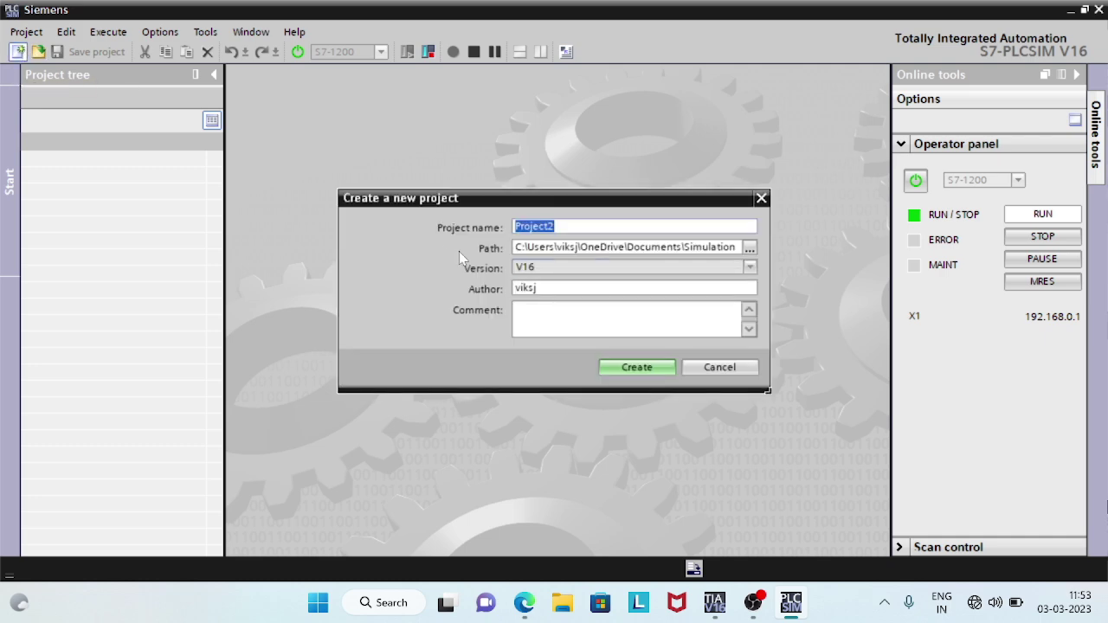
pyautogui.click(637, 367)
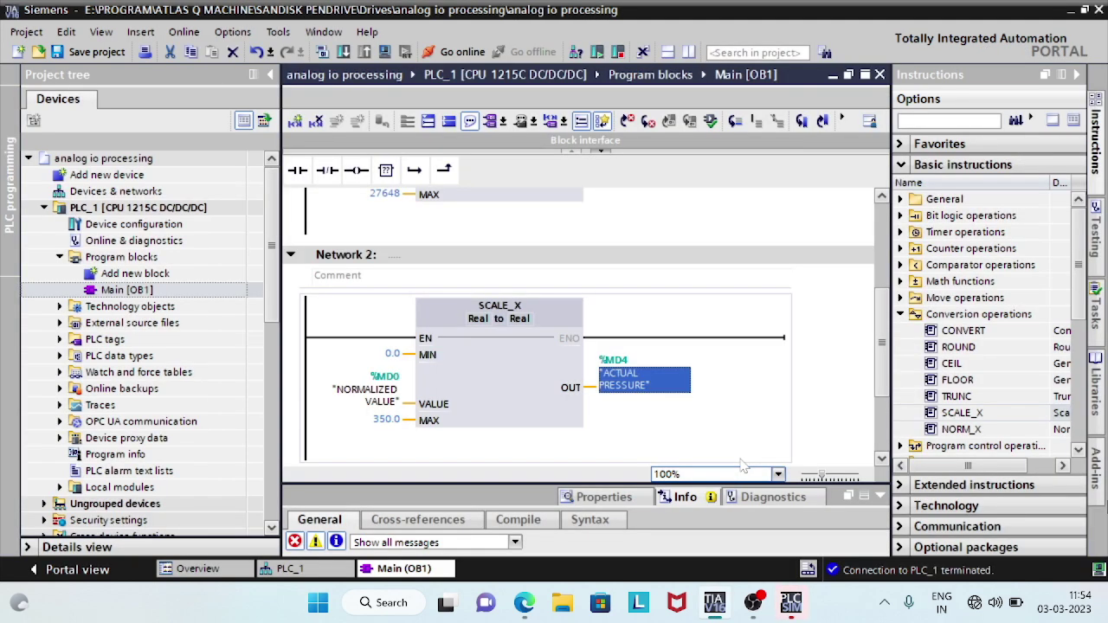
# Go online with PLC_1 from TIA Portal, then bring the PLCSIM window back to front
pyautogui.click(790, 603)
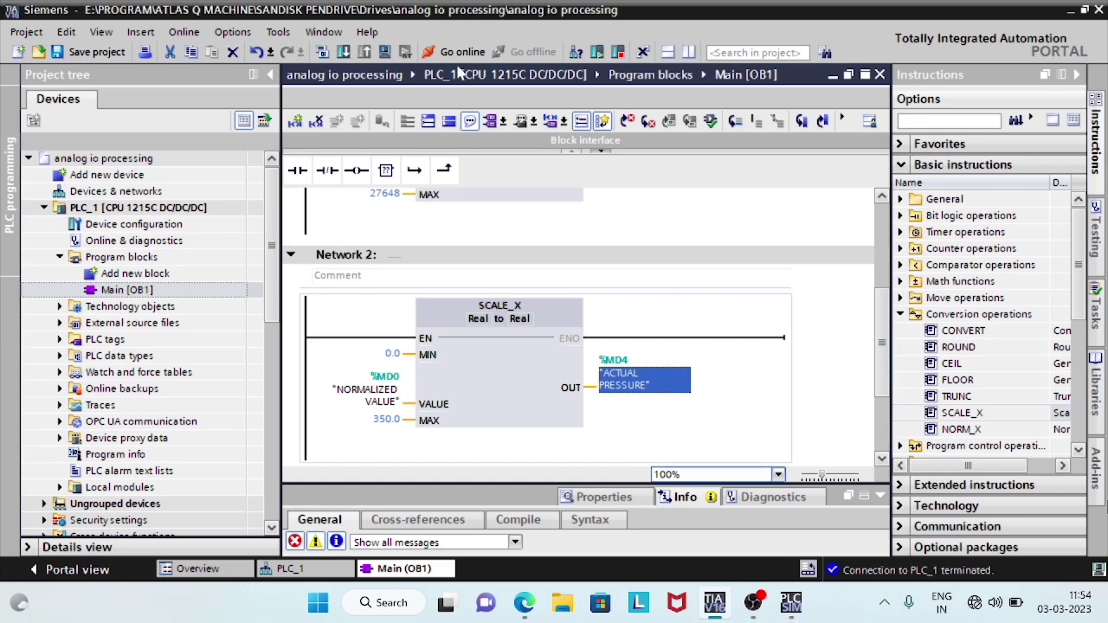
pyautogui.click(461, 52)
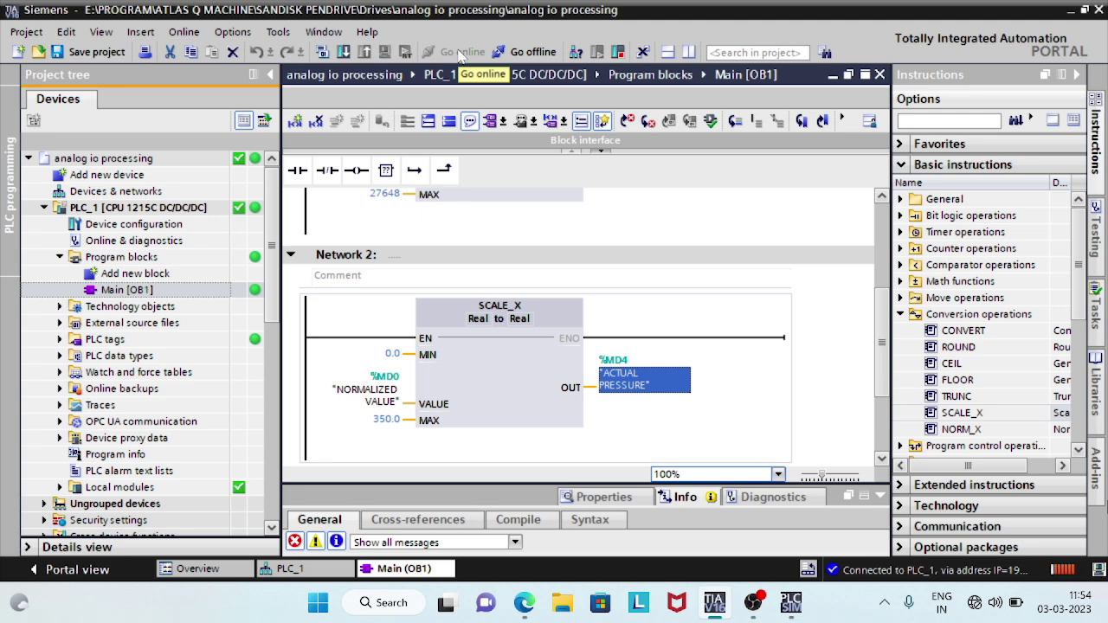
pyautogui.click(790, 603)
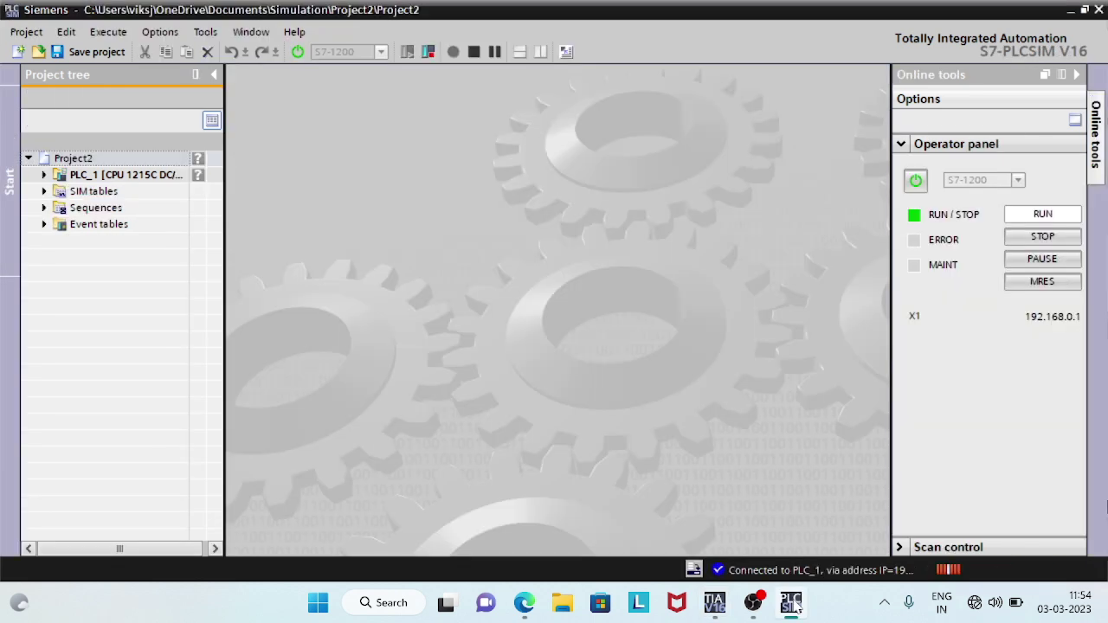
# Open SIM table_1 and enter the PRESSURE SENSOR tag (%IW64:P) in its first row
pyautogui.click(43, 191)
pyautogui.click(106, 242)
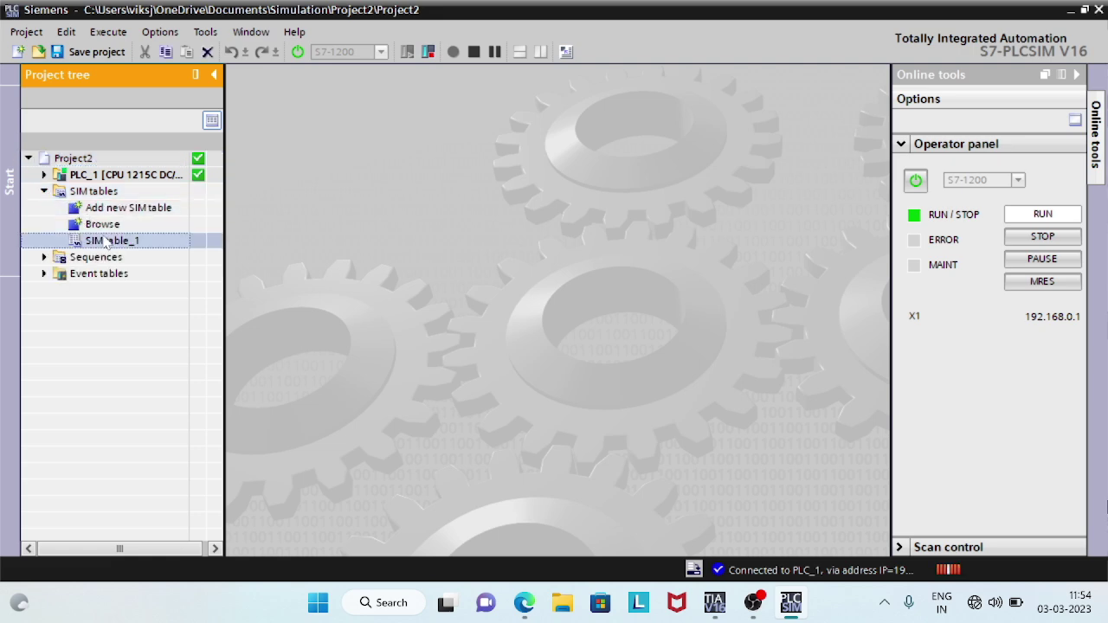
pyautogui.doubleClick(108, 241)
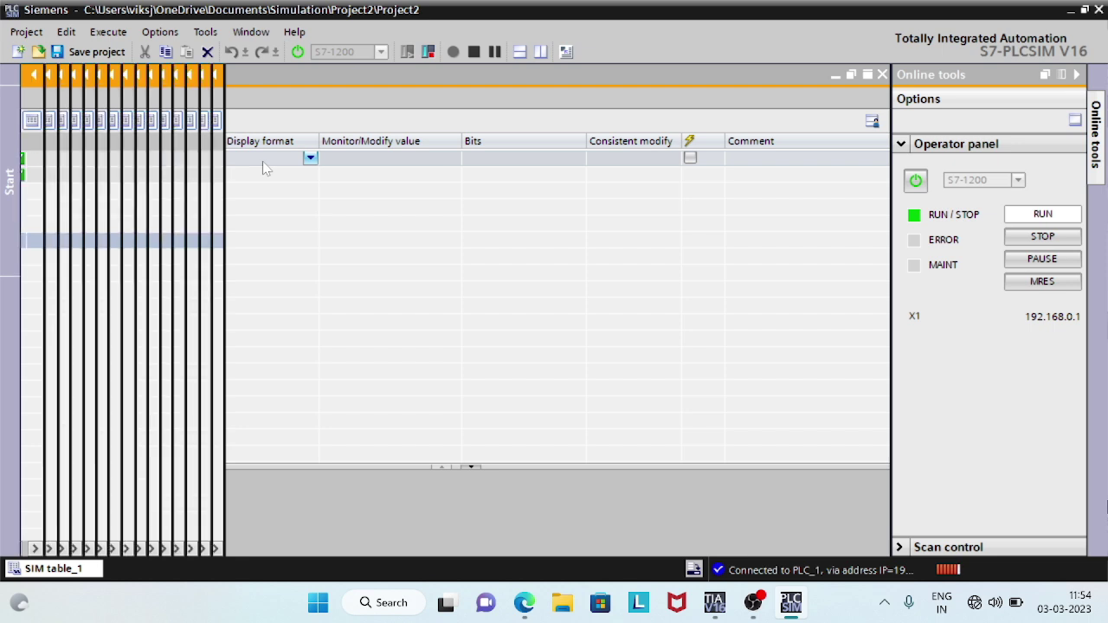
pyautogui.click(113, 158)
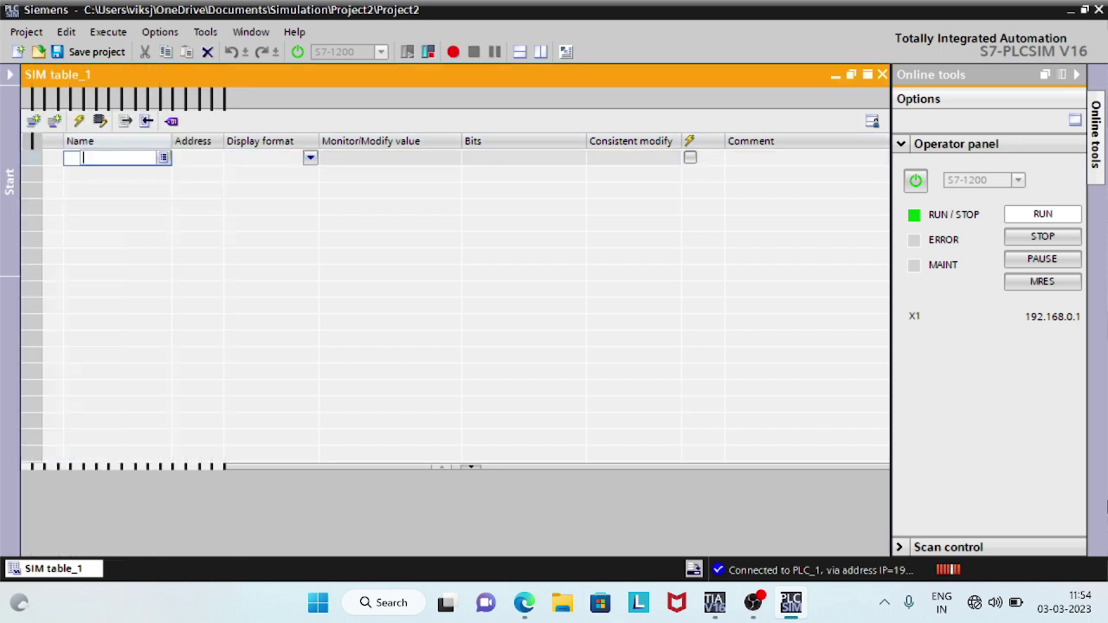
pyautogui.write('PRE')
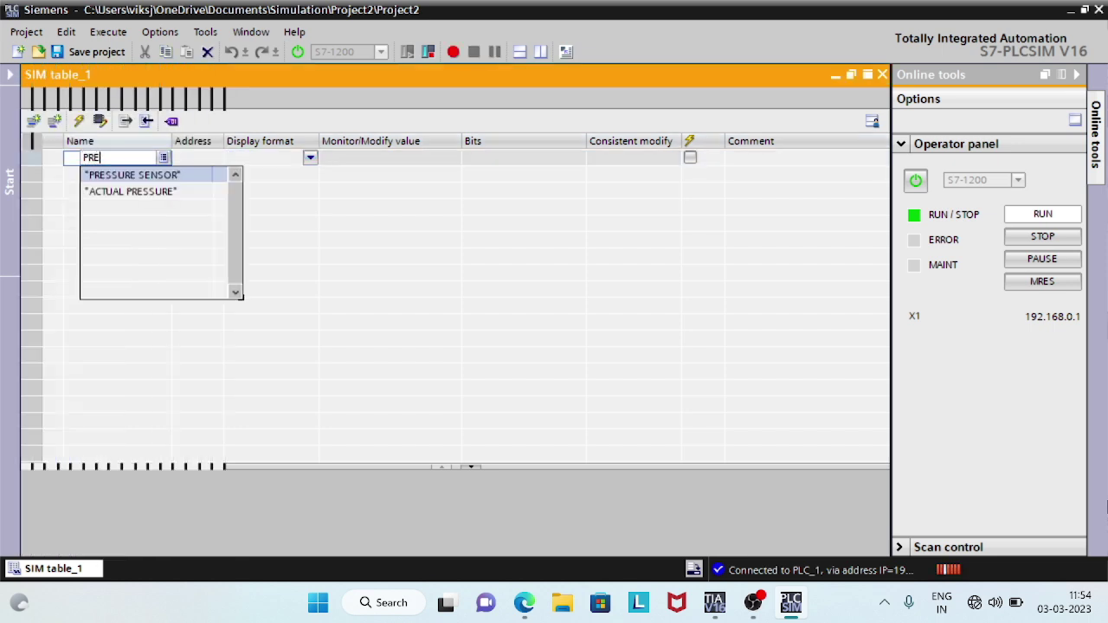
pyautogui.click(121, 175)
pyautogui.press('Return')
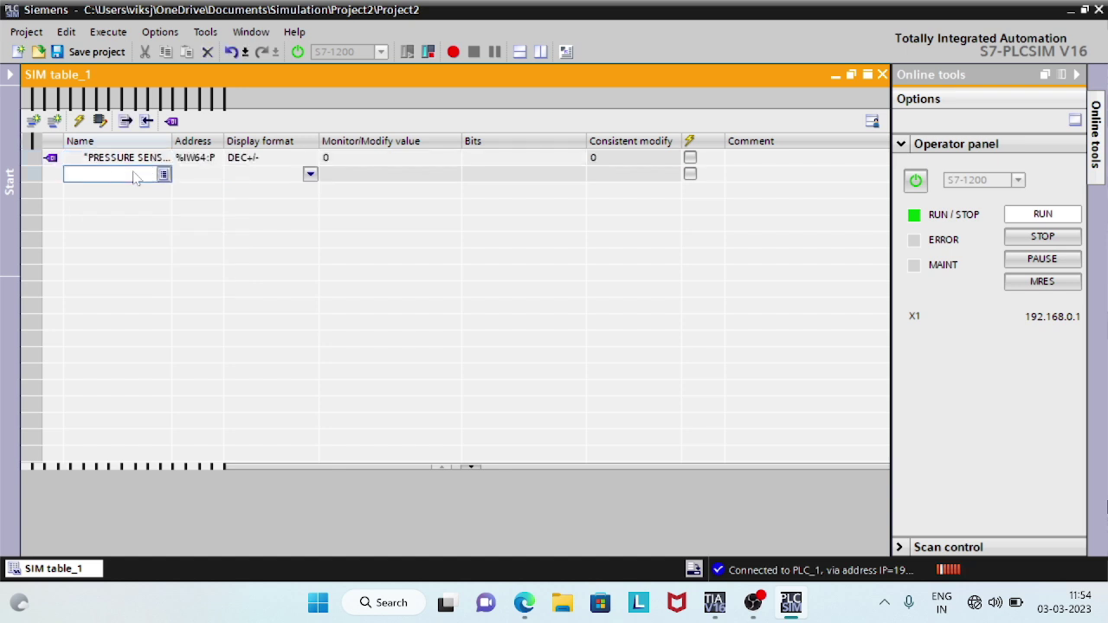
# Add ACTUAL PRESSURE to the SIM table and set PRESSURE SENSOR to 1000
pyautogui.write('ACT')
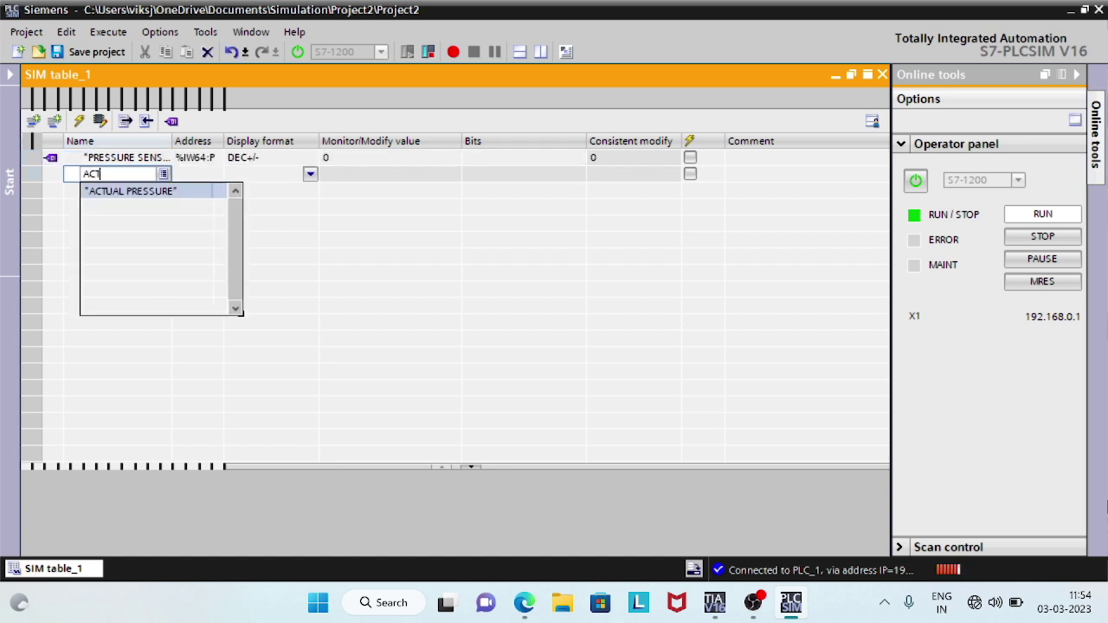
pyautogui.press('Return')
pyautogui.click(390, 157)
pyautogui.write('100')
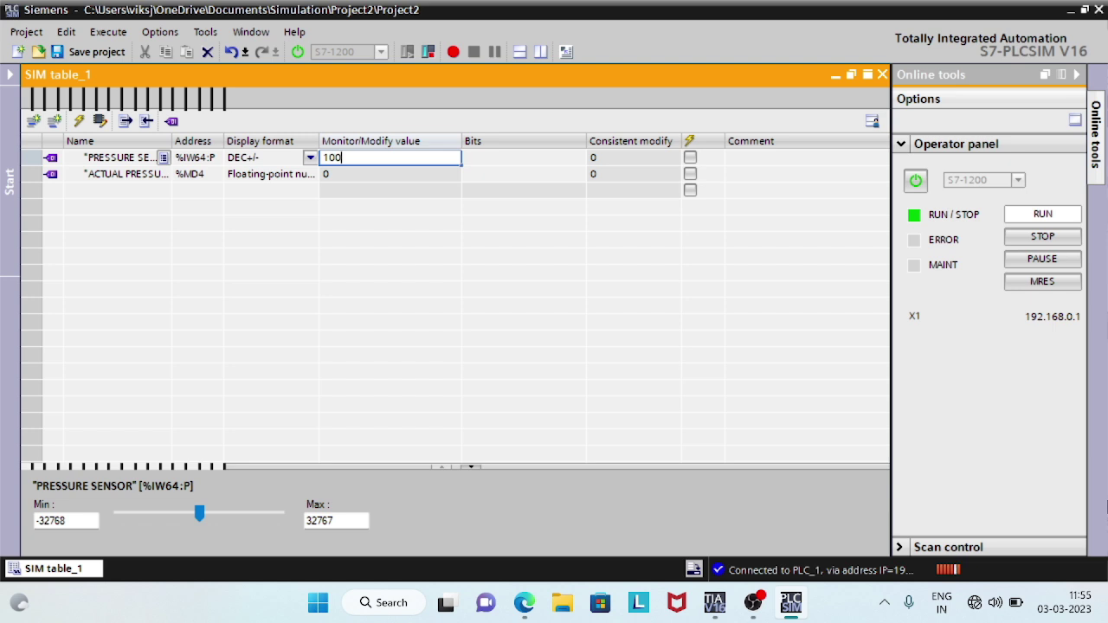
pyautogui.write('0')
pyautogui.press('Return')
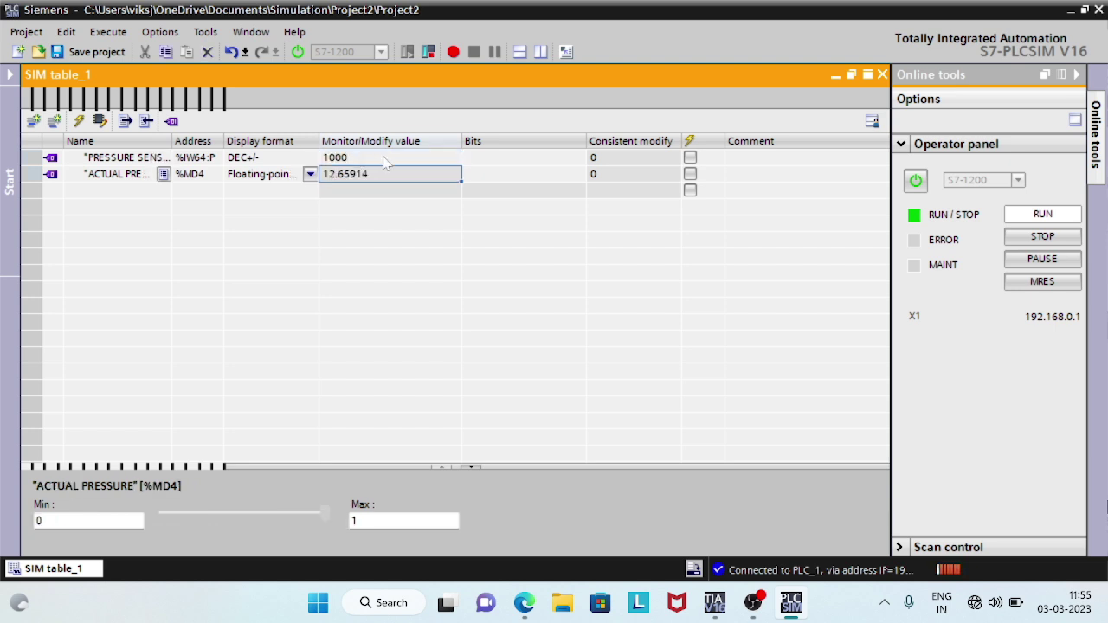
# Set PRESSURE SENSOR to 27648 so ACTUAL PRESSURE reads 350, then return to TIA Portal
pyautogui.press('F2')
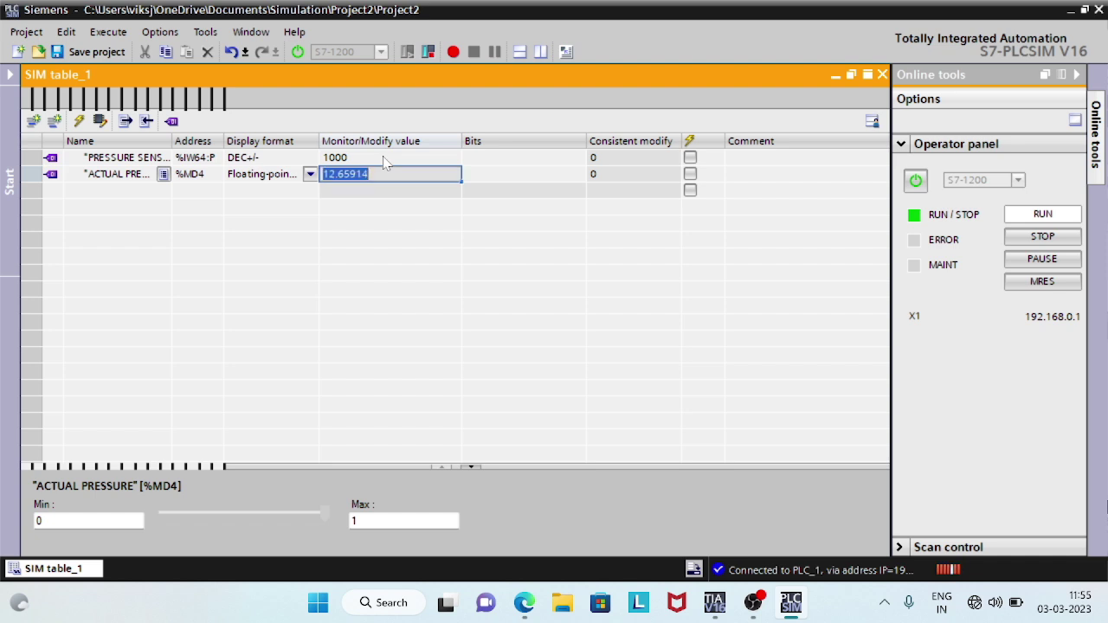
pyautogui.click(383, 159)
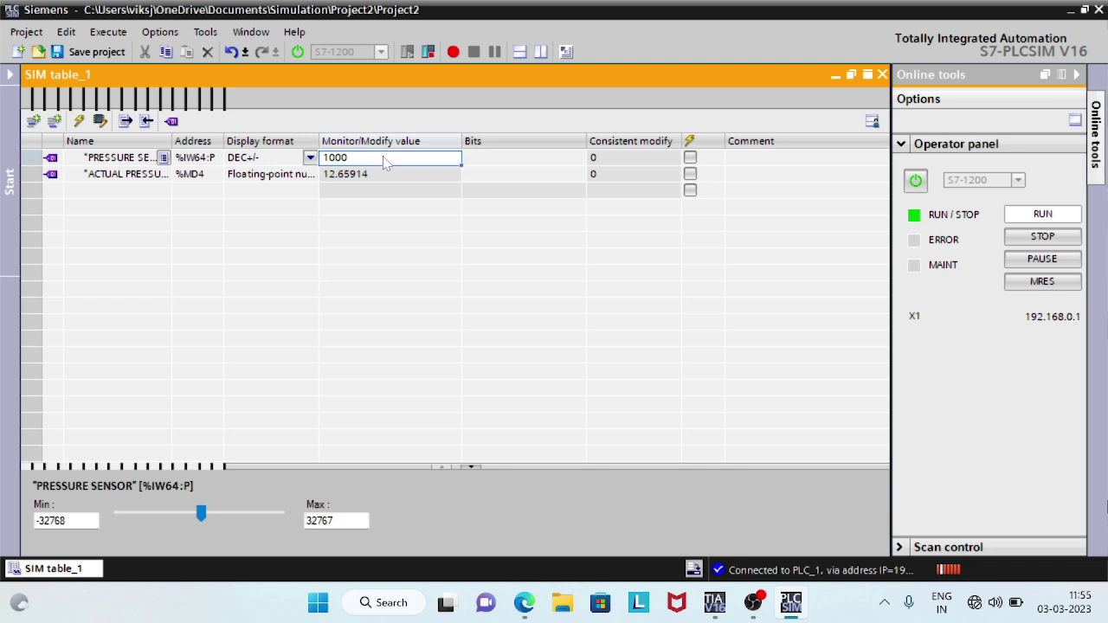
pyautogui.press('F2')
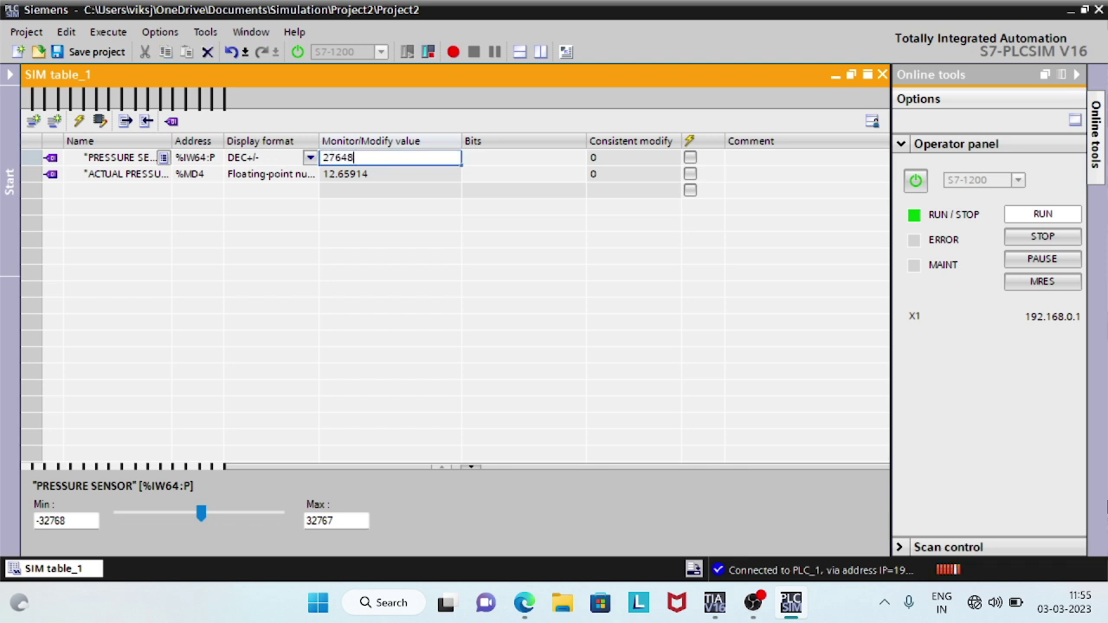
pyautogui.press('Return')
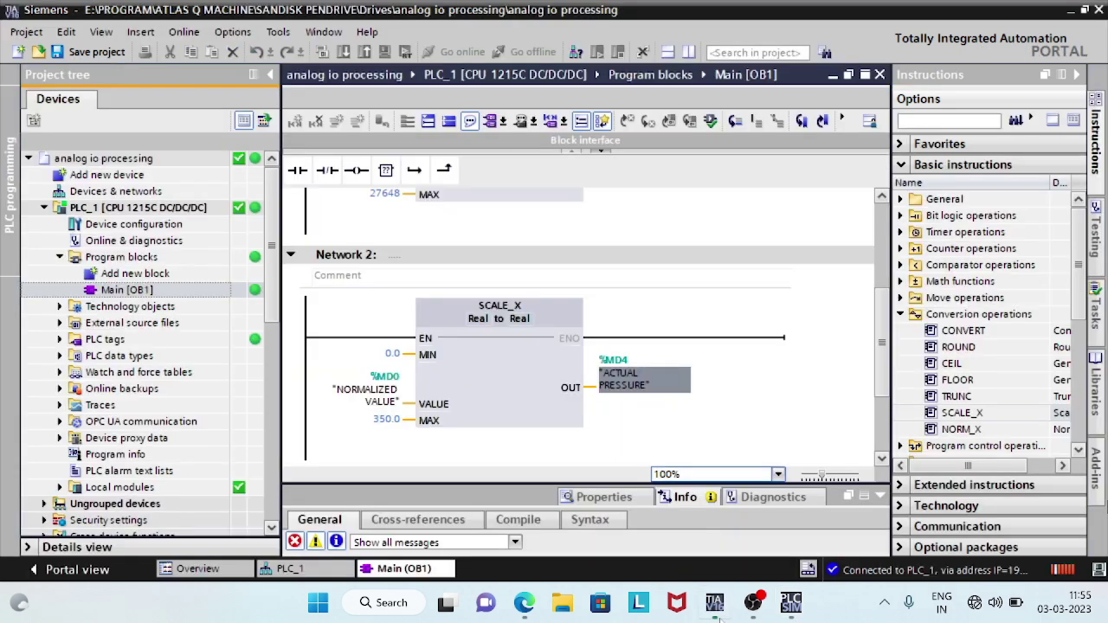
pyautogui.click(714, 602)
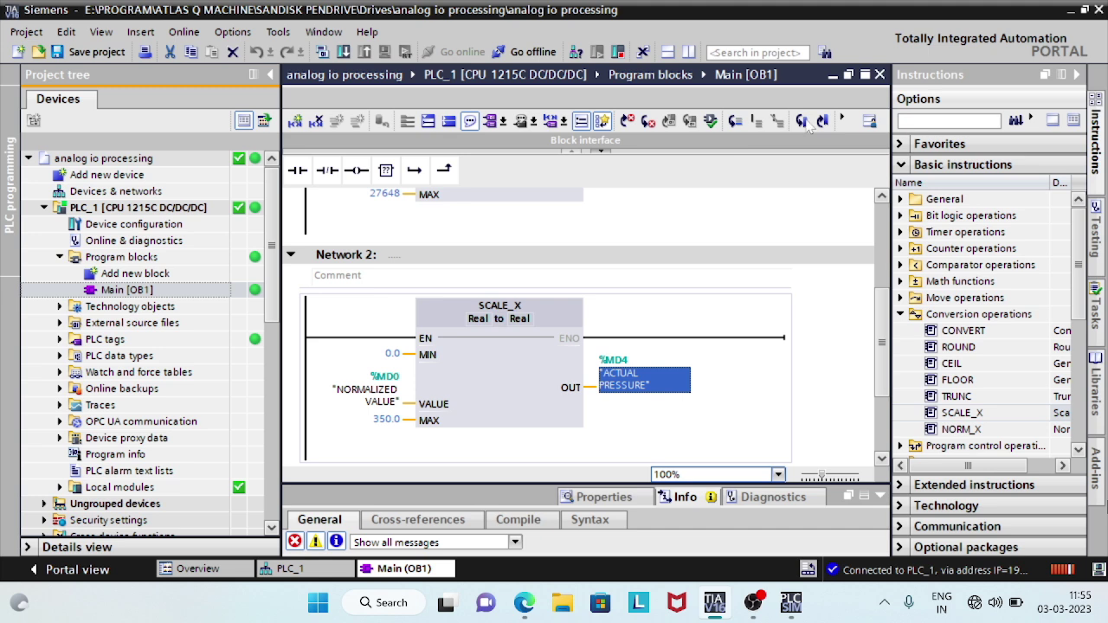
# Turn on OB1 monitoring and read NORM_X 1.0 and SCALE_X 350.0 across Networks 1 and 2
pyautogui.click(841, 120)
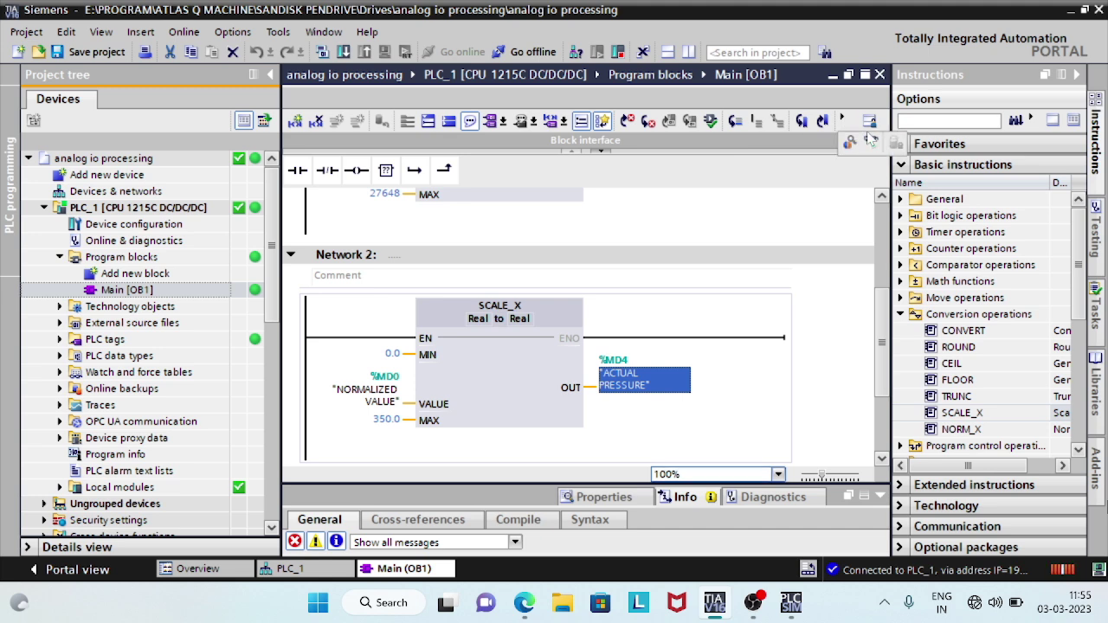
pyautogui.click(870, 140)
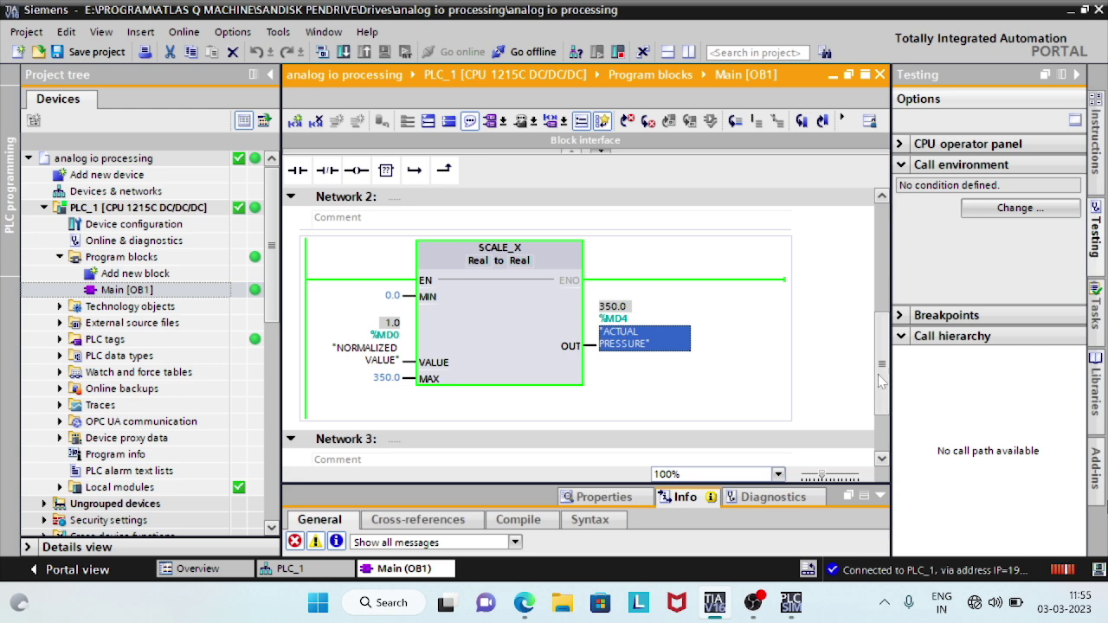
pyautogui.scroll(5, 882, 381)
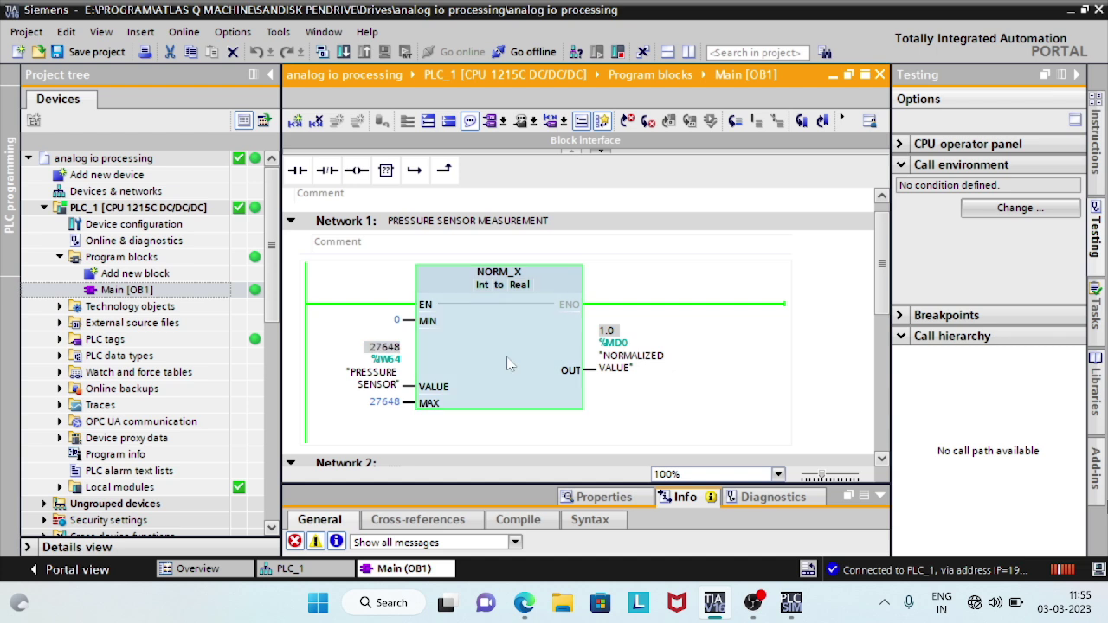
pyautogui.scroll(-5, 886, 299)
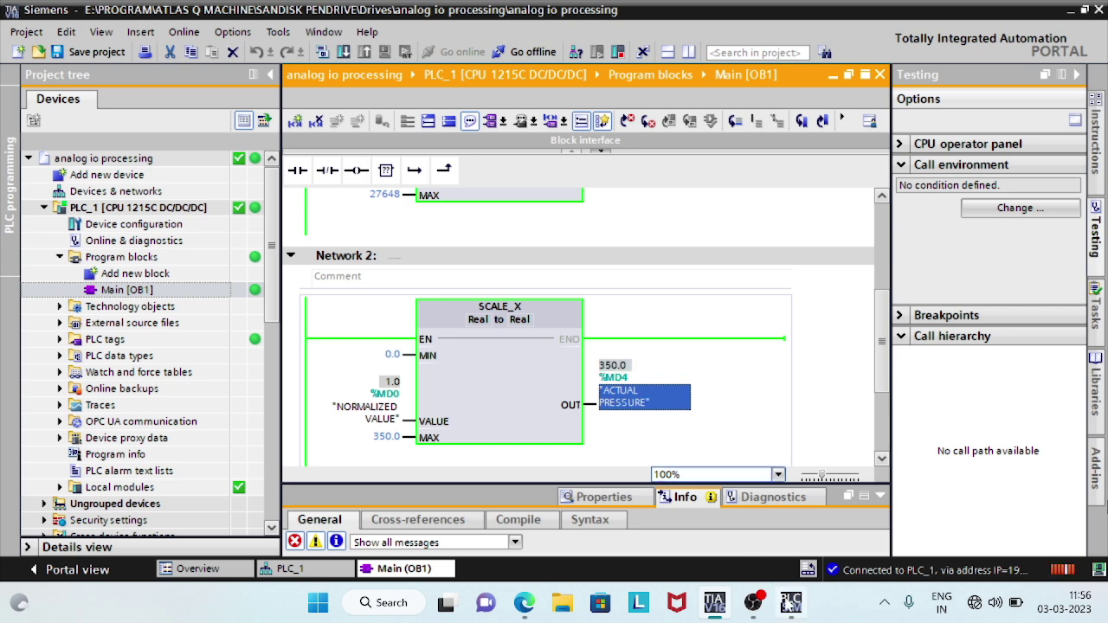
# Set PRESSURE SENSOR to 30000 in PLCSIM and check the resulting OB1 values in TIA Portal
pyautogui.click(791, 603)
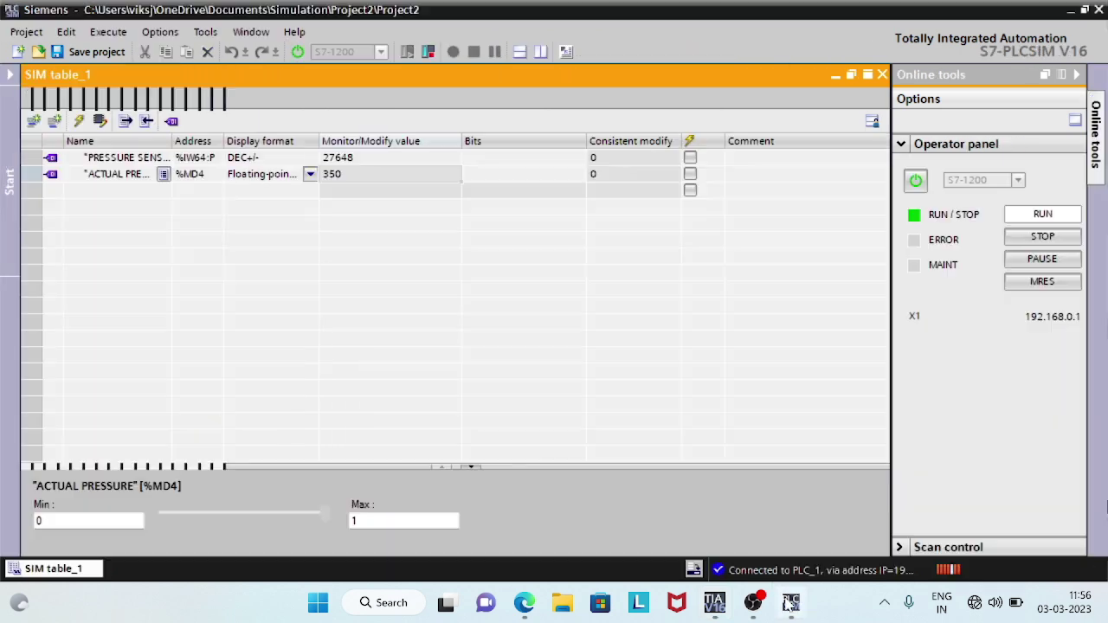
pyautogui.click(369, 161)
pyautogui.click(370, 161)
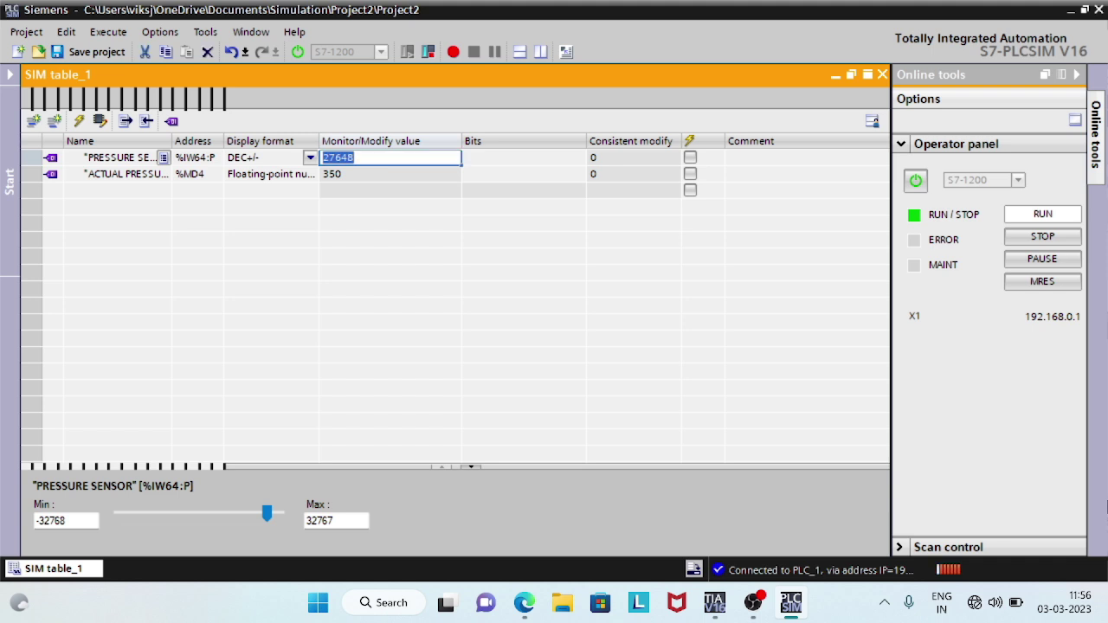
pyautogui.write('30000')
pyautogui.press('Return')
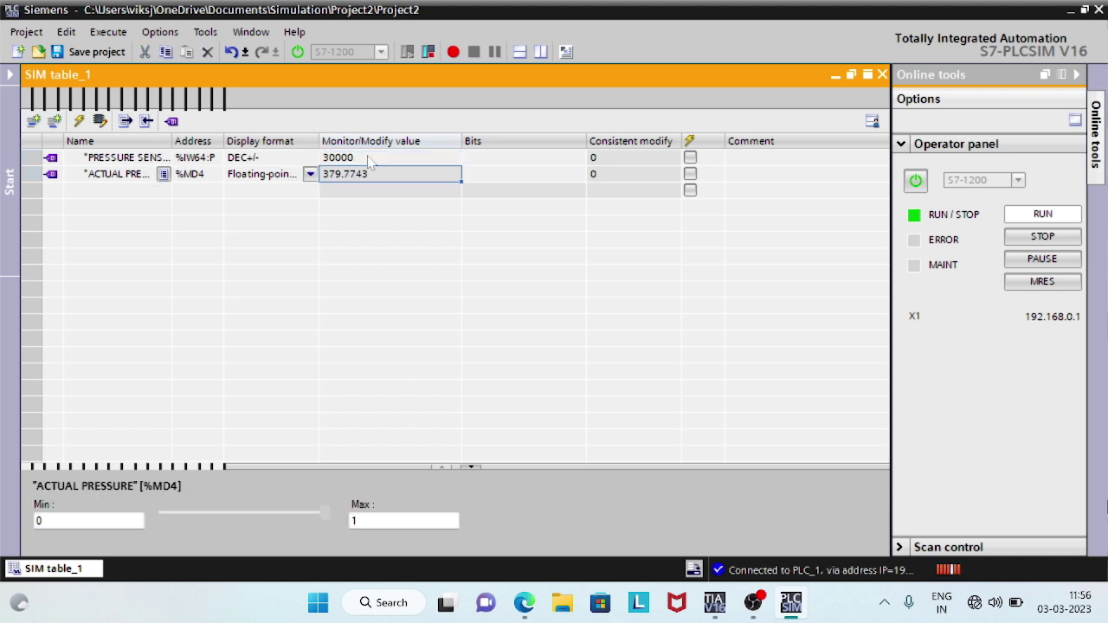
pyautogui.click(713, 602)
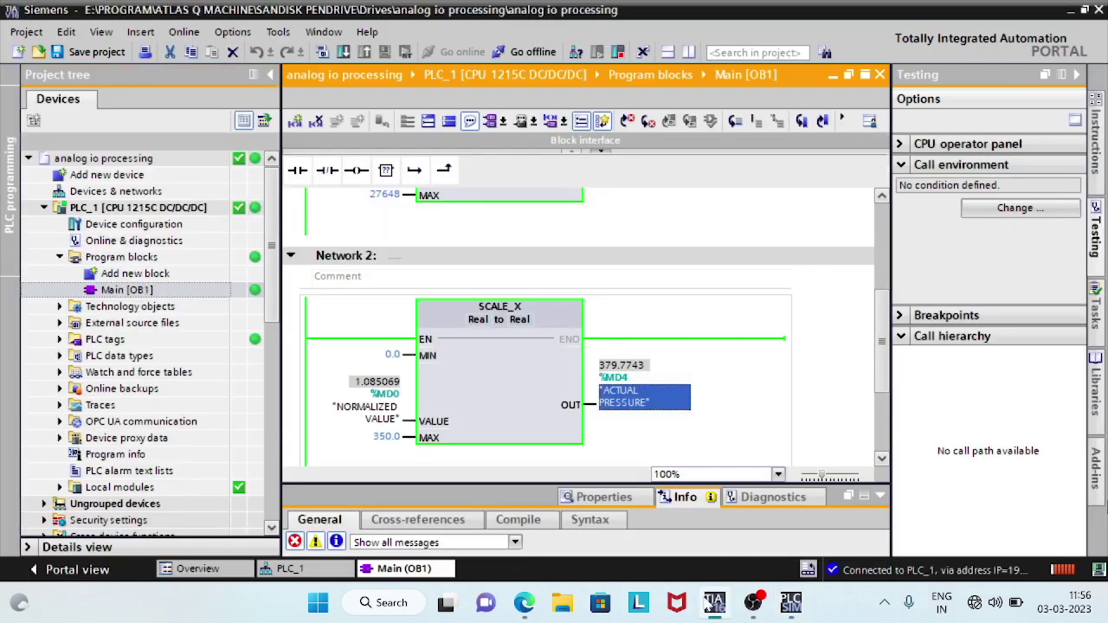
# Set PRESSURE SENSOR to its maximum of 32767 in the SIM table
pyautogui.click(597, 499)
pyautogui.hotkey('alt', 'Tab')
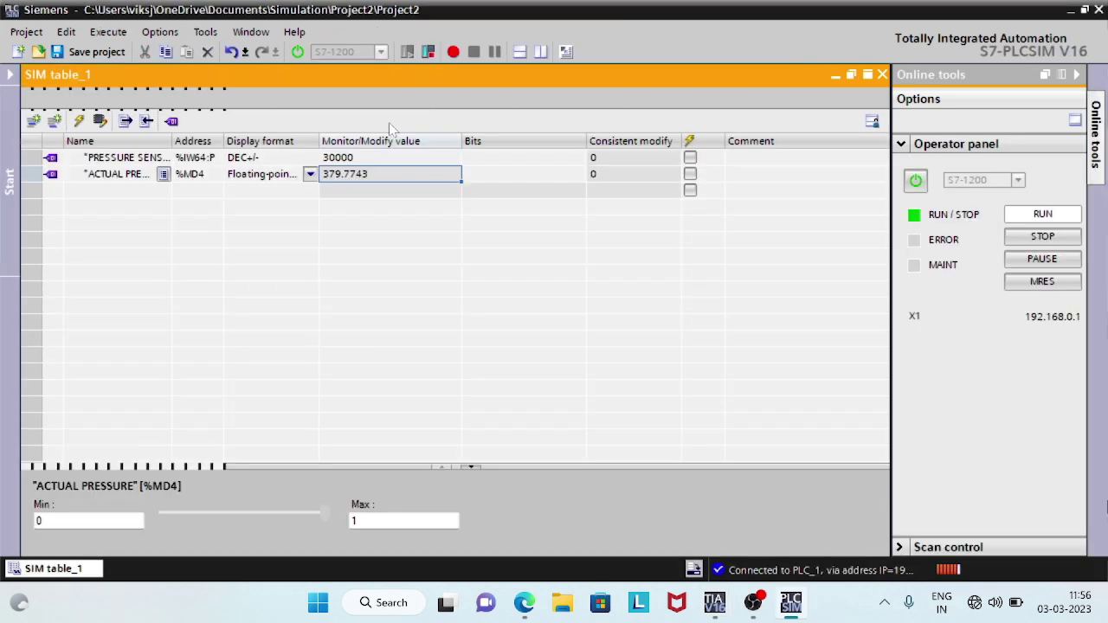
pyautogui.click(363, 157)
pyautogui.click(364, 157)
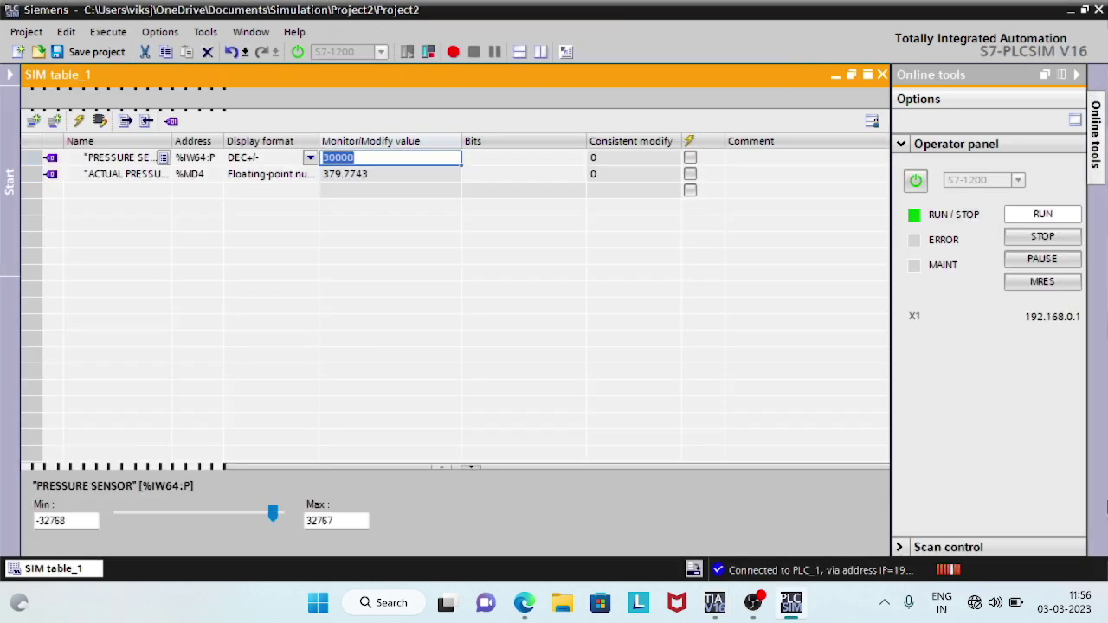
pyautogui.write('32')
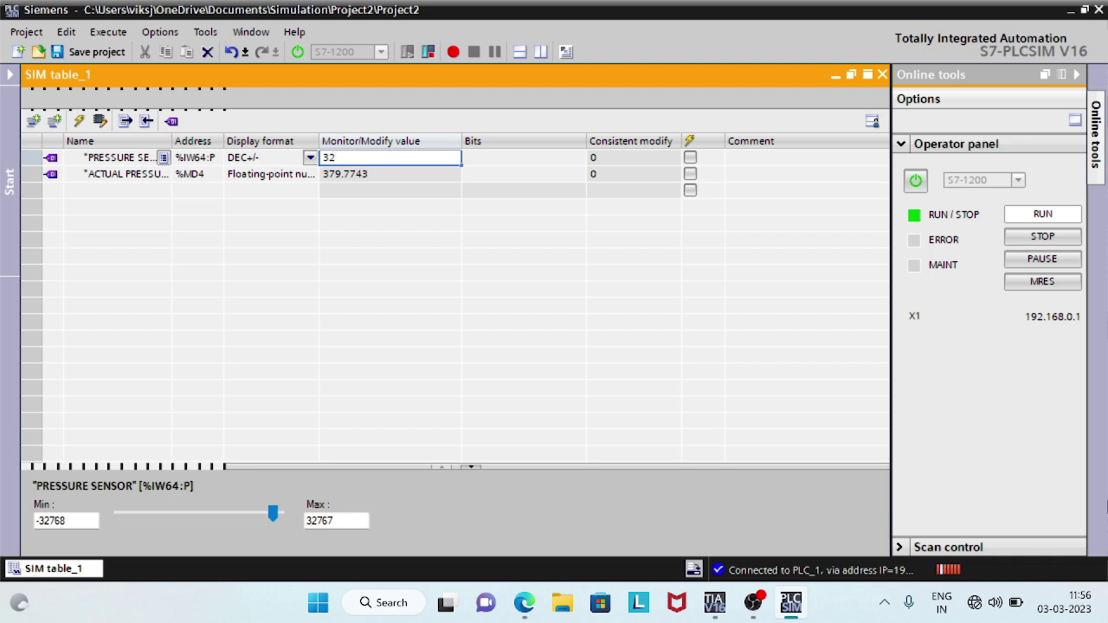
pyautogui.write('767')
pyautogui.press('Return')
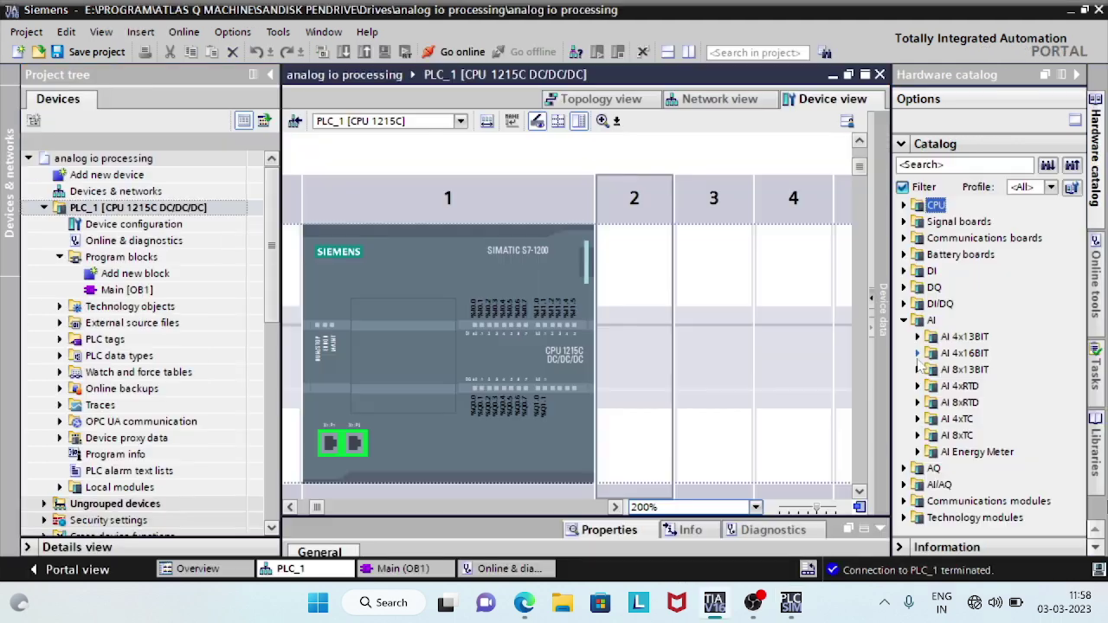
# Browse the analog input module groups, such as AI 8x13BIT, in the hardware catalog
pyautogui.click(917, 370)
pyautogui.click(917, 369)
pyautogui.click(918, 370)
# Drag the AI 4xTC module 6ES7 231-5QD32-0XB0 from the catalog into rack slot 2
pyautogui.click(918, 370)
pyautogui.click(918, 386)
pyautogui.click(917, 386)
pyautogui.click(918, 419)
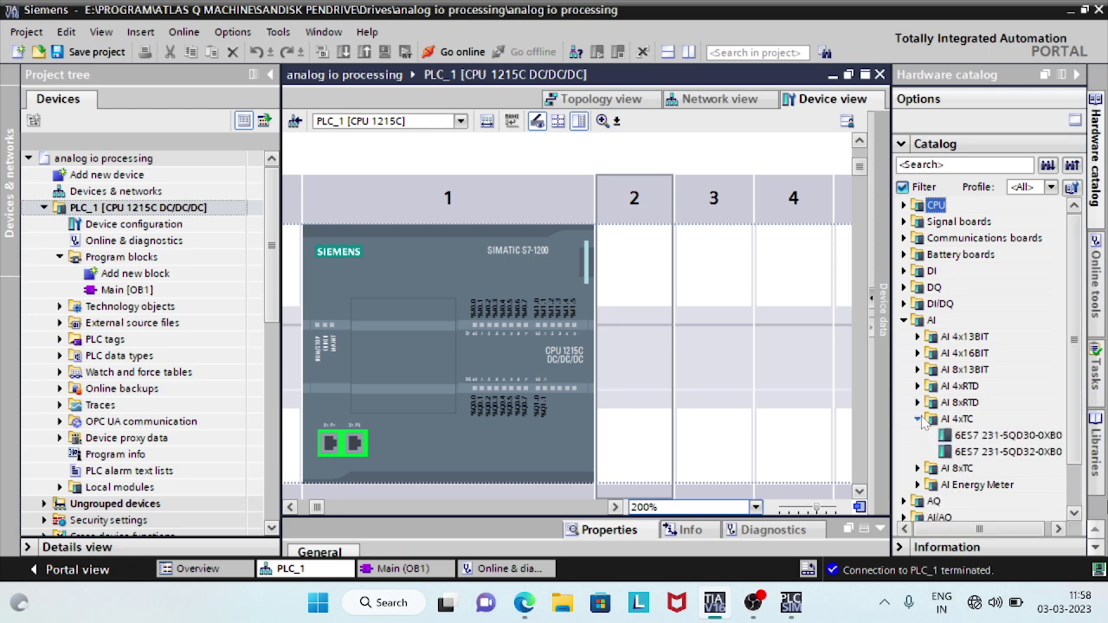
pyautogui.moveTo(980, 459); pyautogui.dragTo(652, 420)
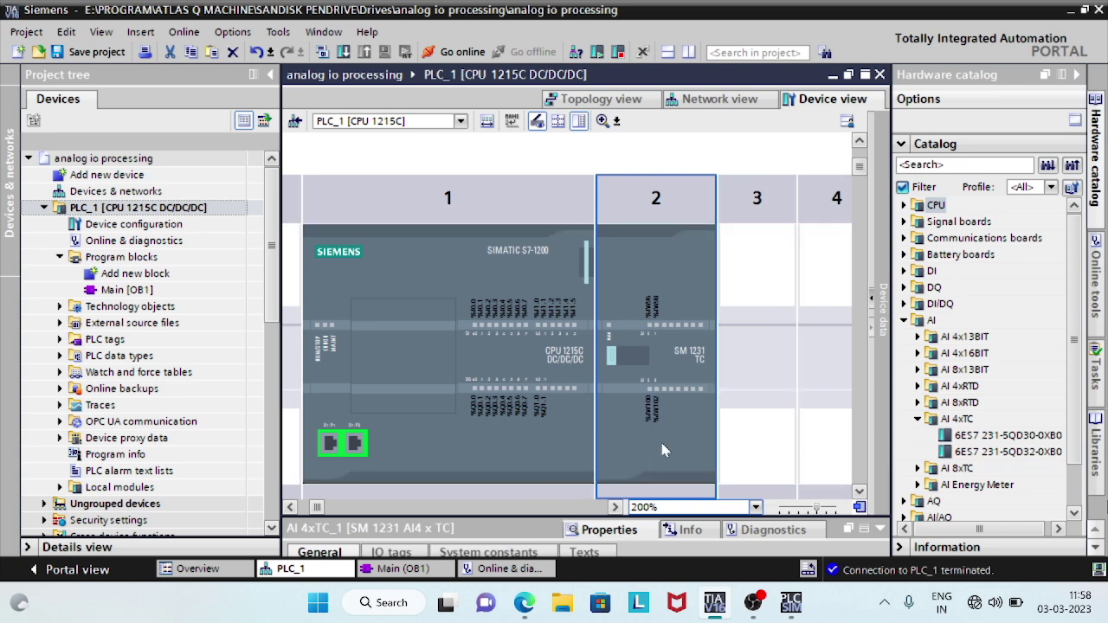
pyautogui.click(610, 529)
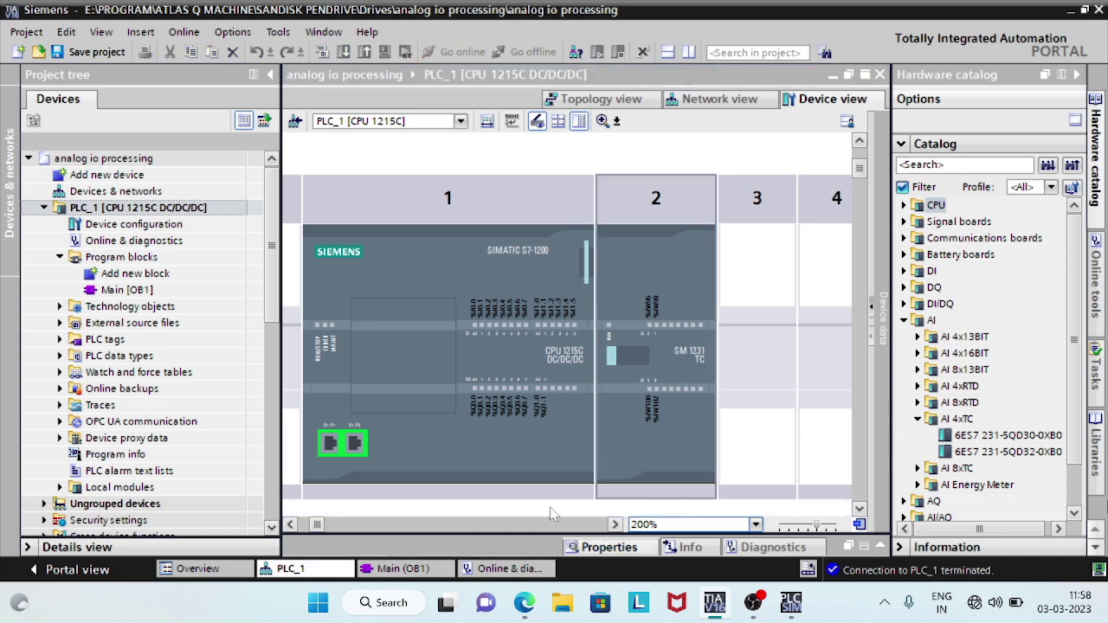
# Open the Channel0 analog input settings in the AI 4xTC module's properties
pyautogui.moveTo(534, 533); pyautogui.dragTo(472, 192)
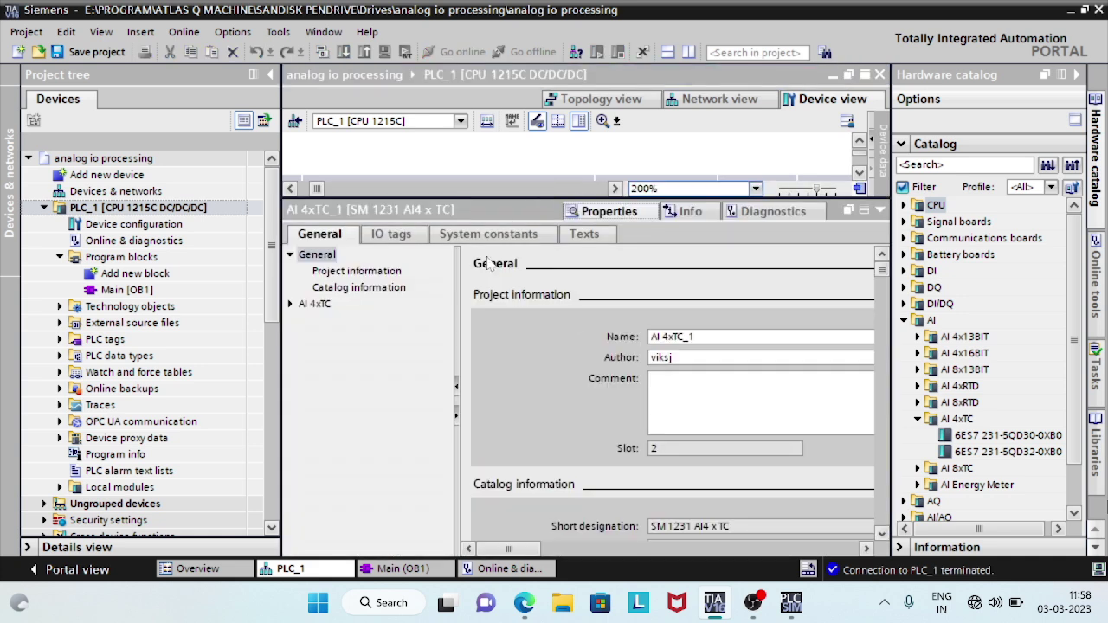
pyautogui.click(291, 304)
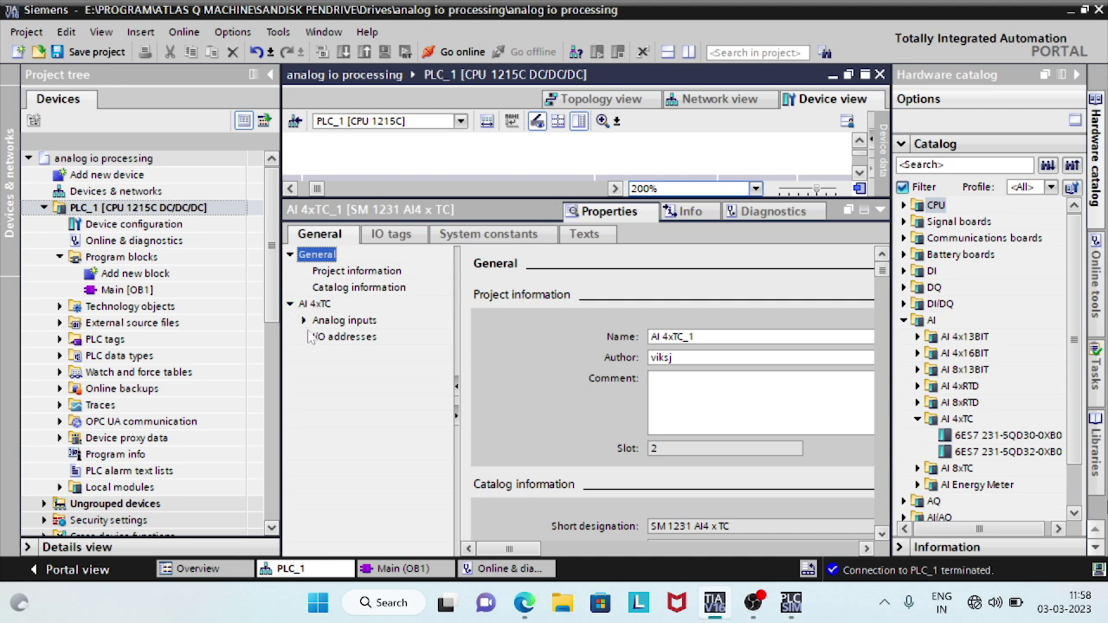
pyautogui.click(304, 320)
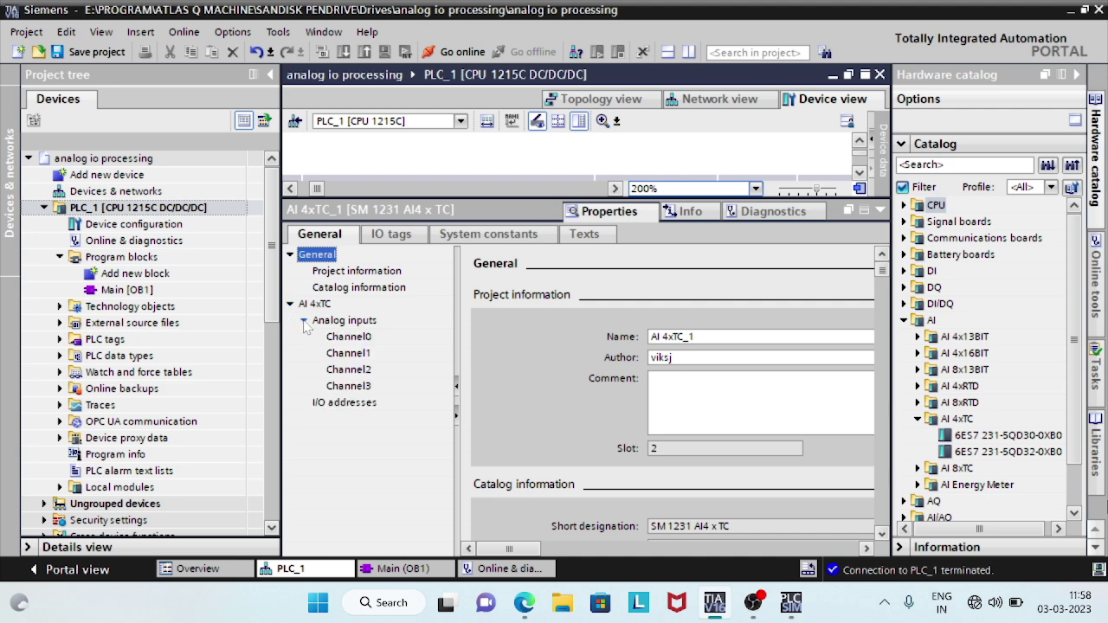
pyautogui.click(350, 323)
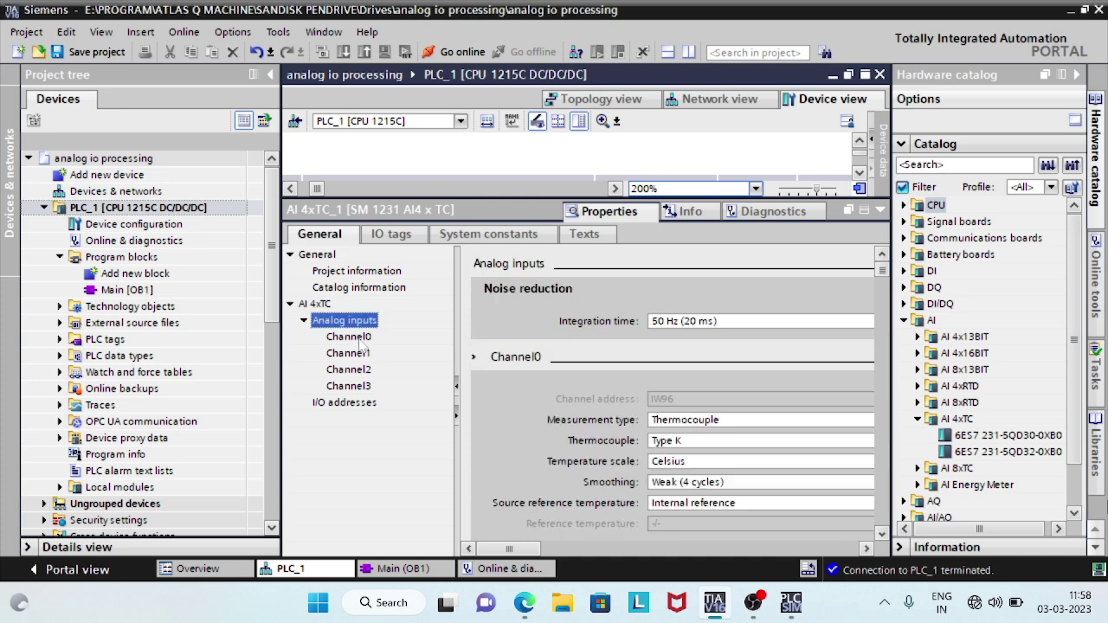
pyautogui.click(354, 337)
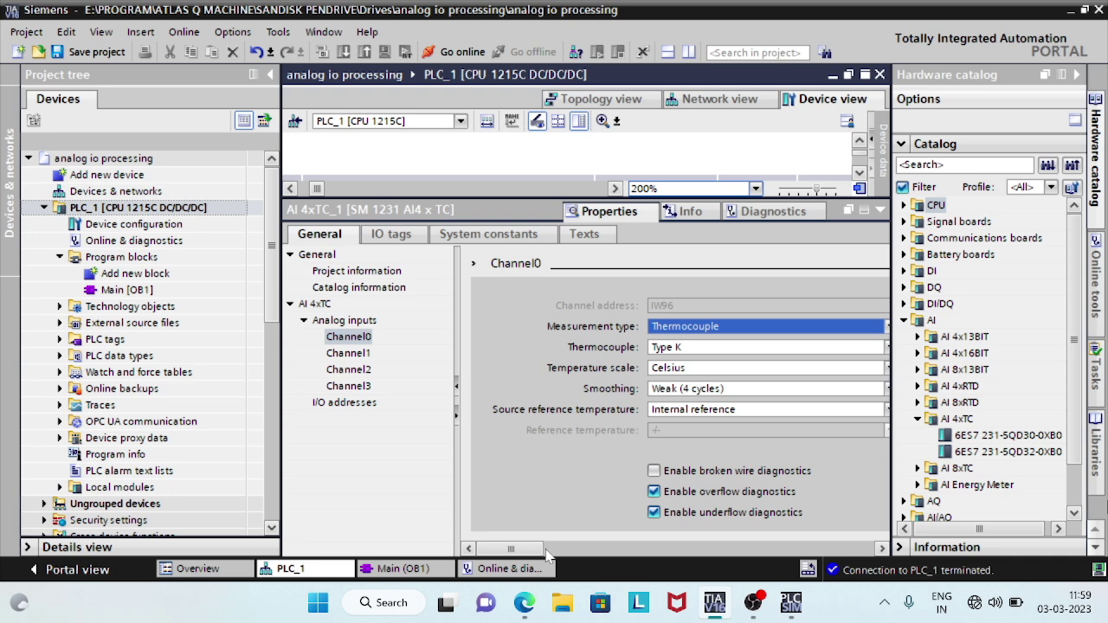
pyautogui.moveTo(517, 550); pyautogui.dragTo(802, 550)
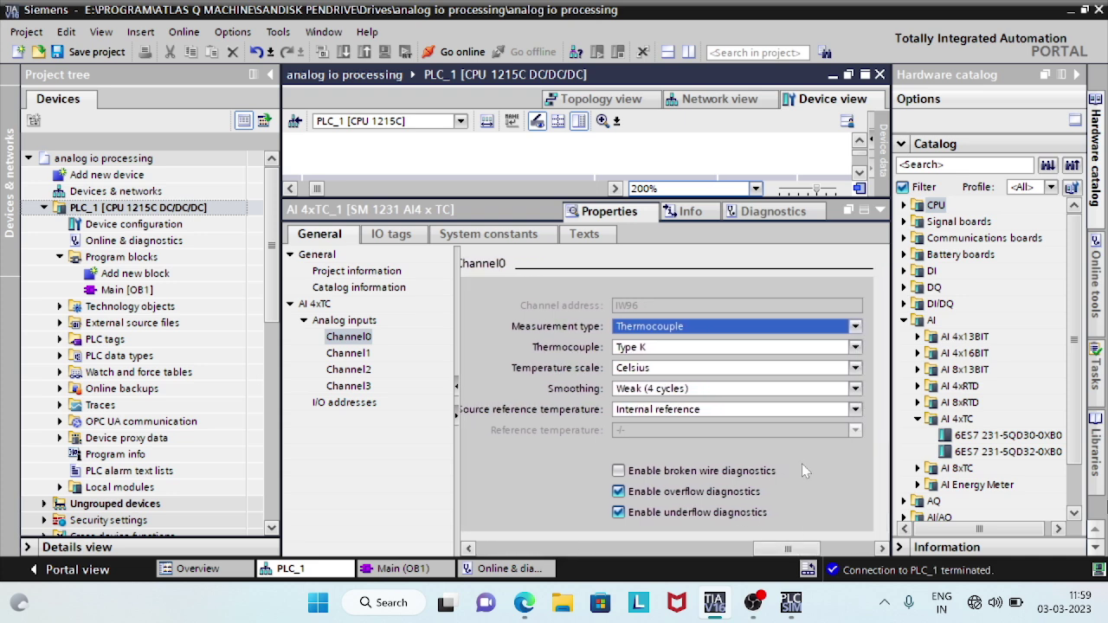
# Set Channel0 to Thermocouple Type J, Celsius, with broken wire diagnostics enabled
pyautogui.click(854, 328)
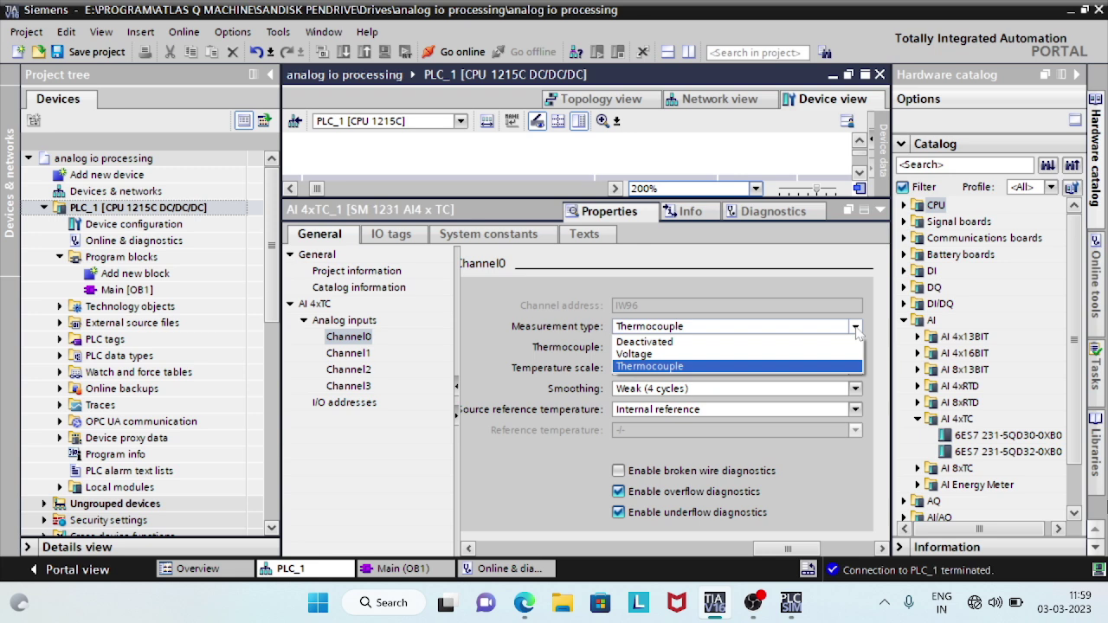
pyautogui.click(698, 355)
pyautogui.click(683, 328)
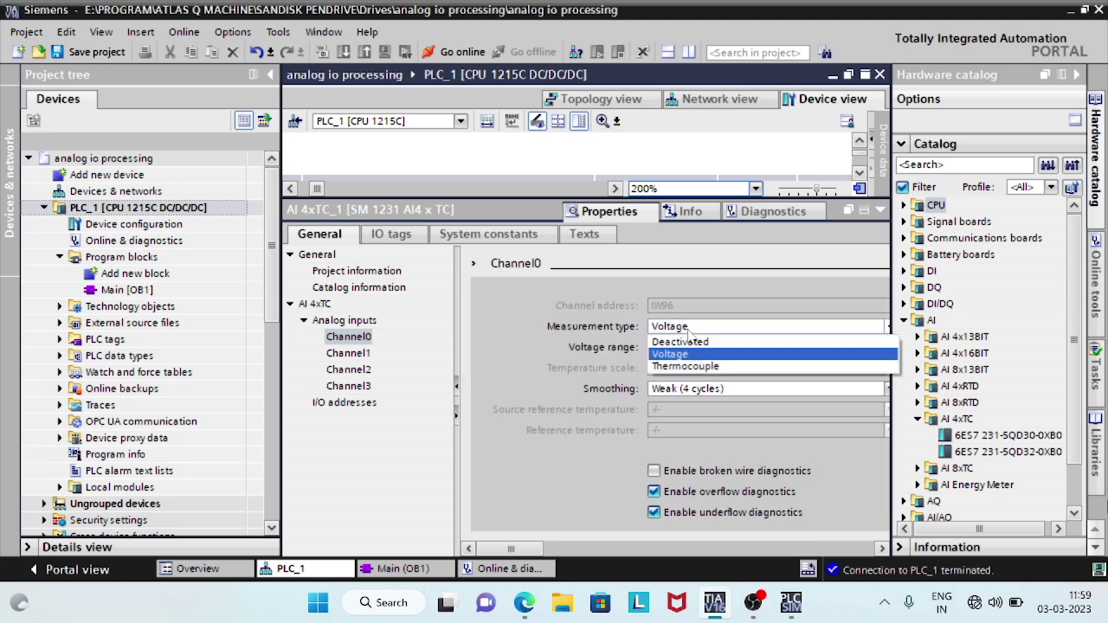
pyautogui.click(688, 365)
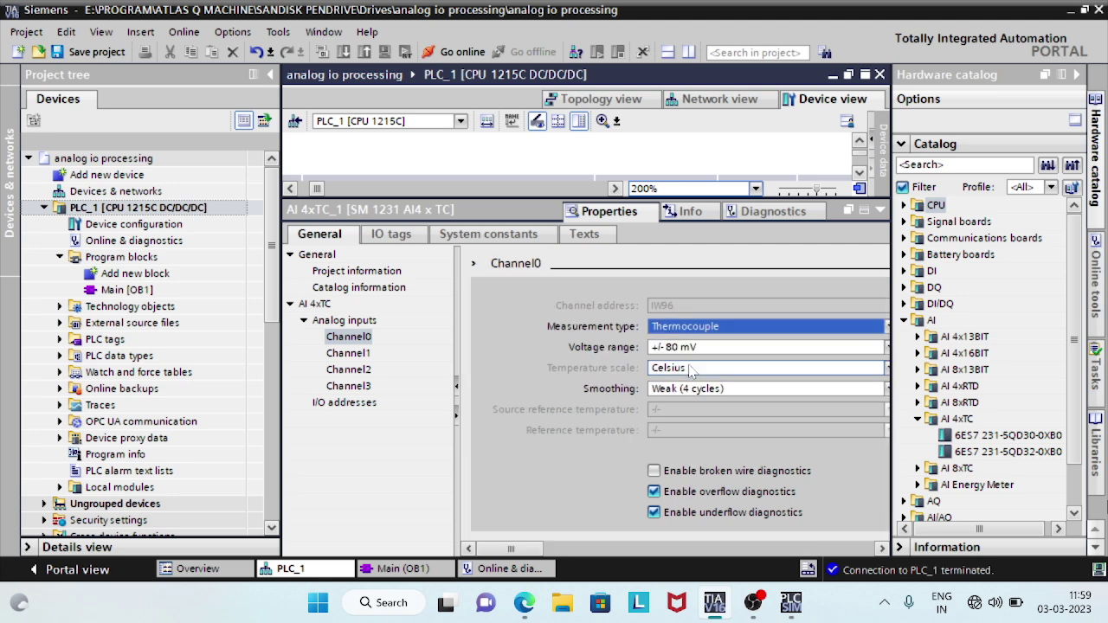
pyautogui.click(708, 348)
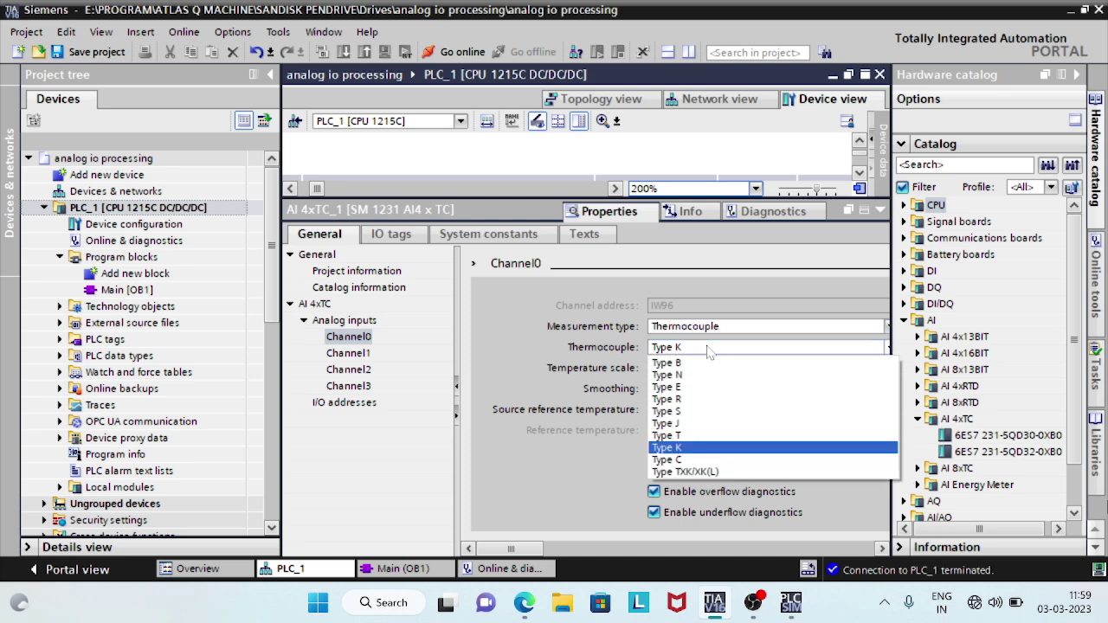
pyautogui.click(686, 424)
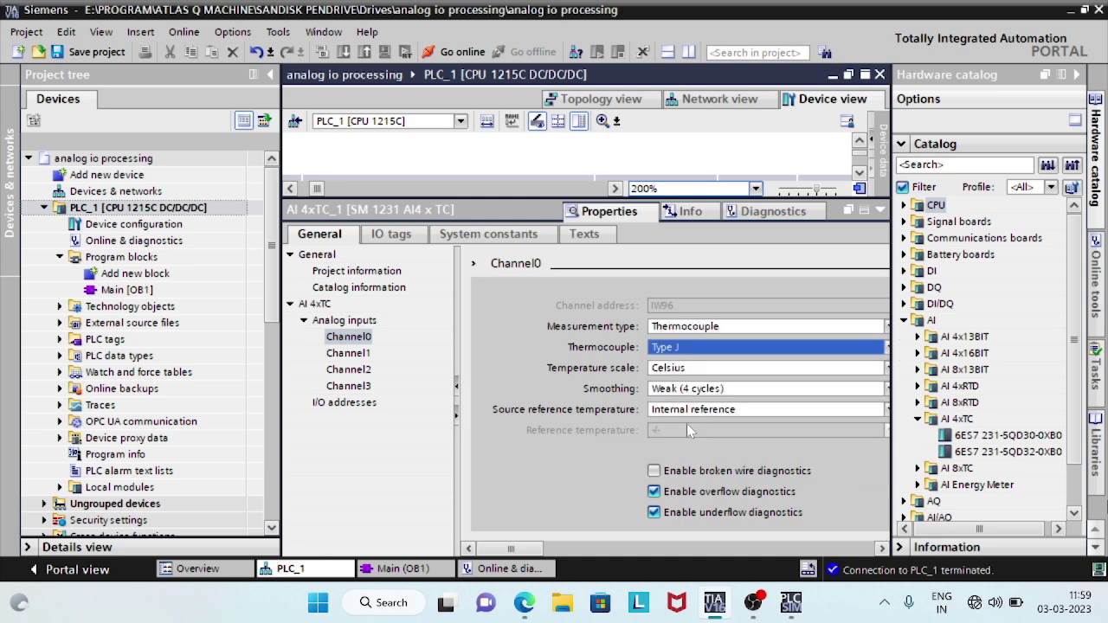
pyautogui.click(727, 370)
pyautogui.click(729, 387)
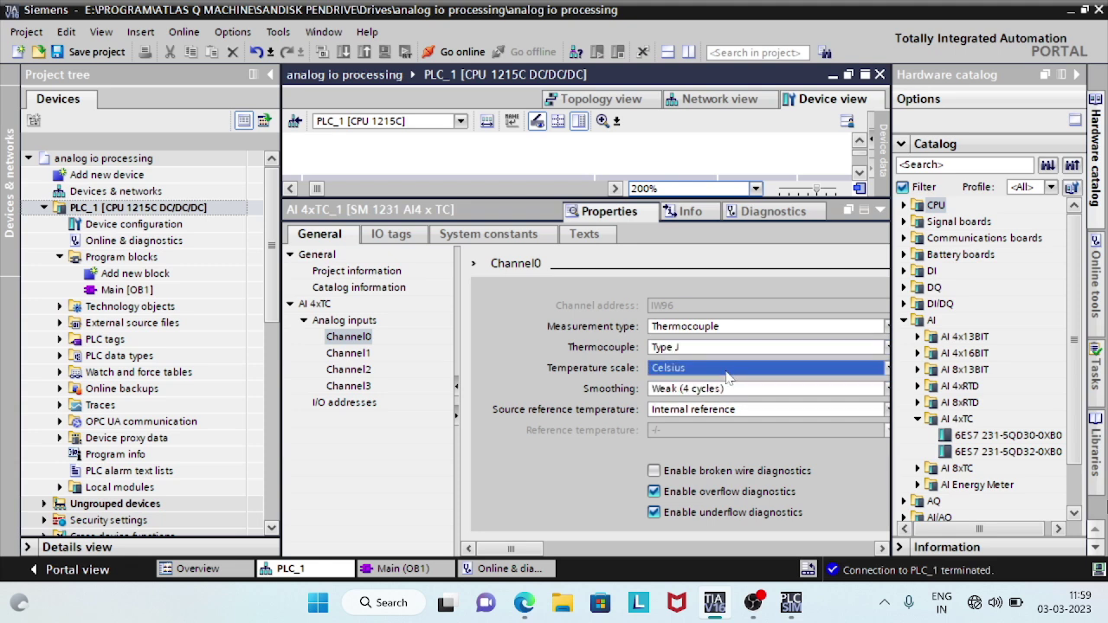
pyautogui.click(702, 474)
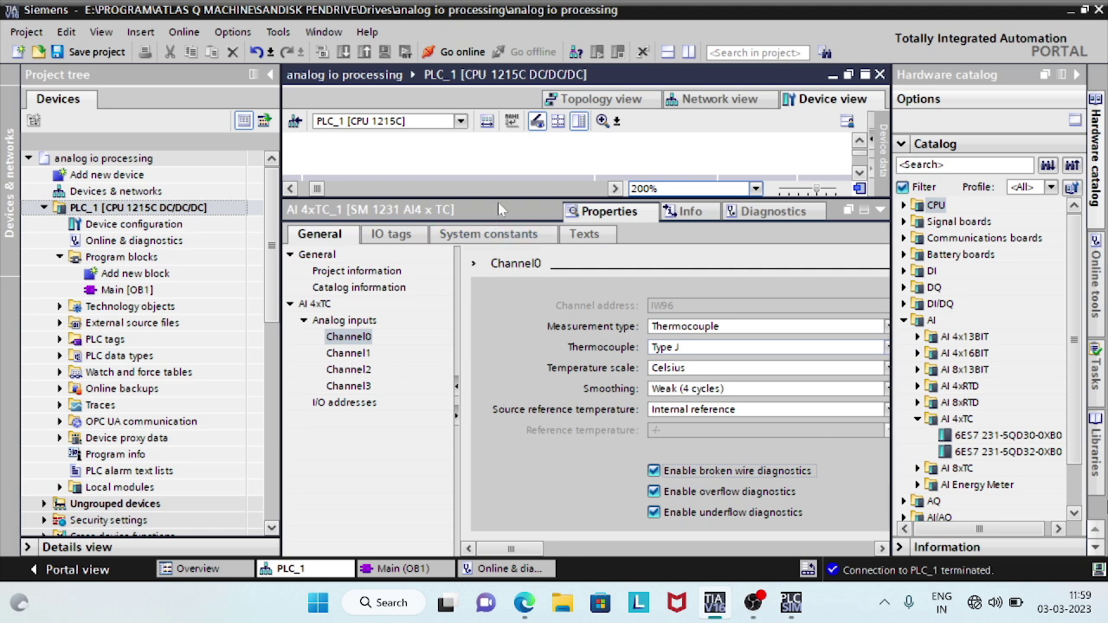
# Name the %IW96 input 'TEMP 1' in the IO tags table, save, and reopen Main [OB1]
pyautogui.click(394, 237)
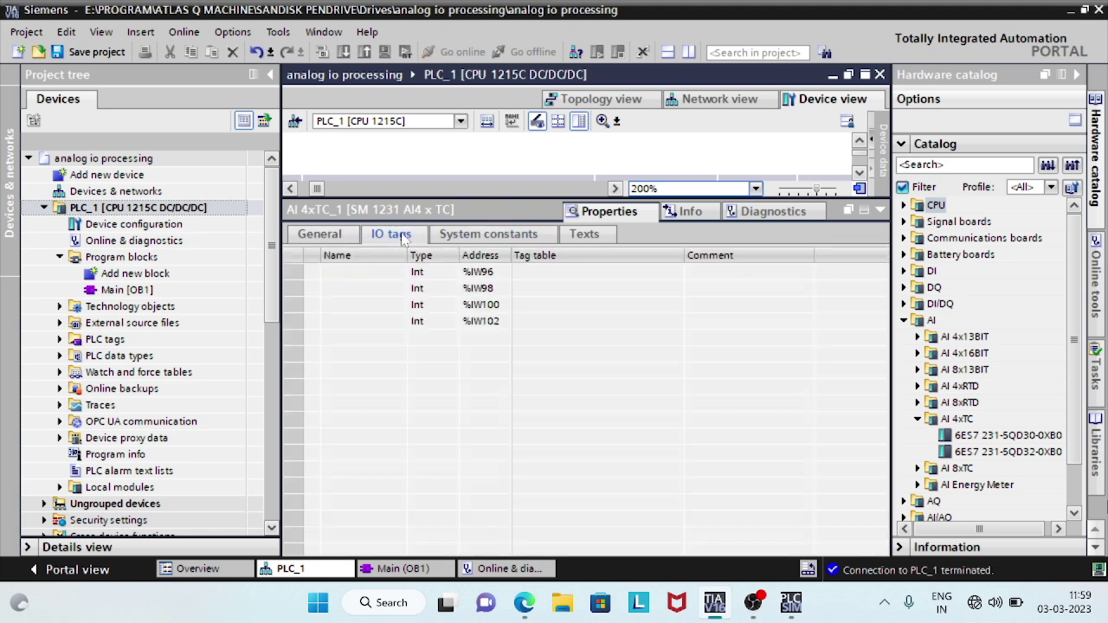
pyautogui.doubleClick(364, 272)
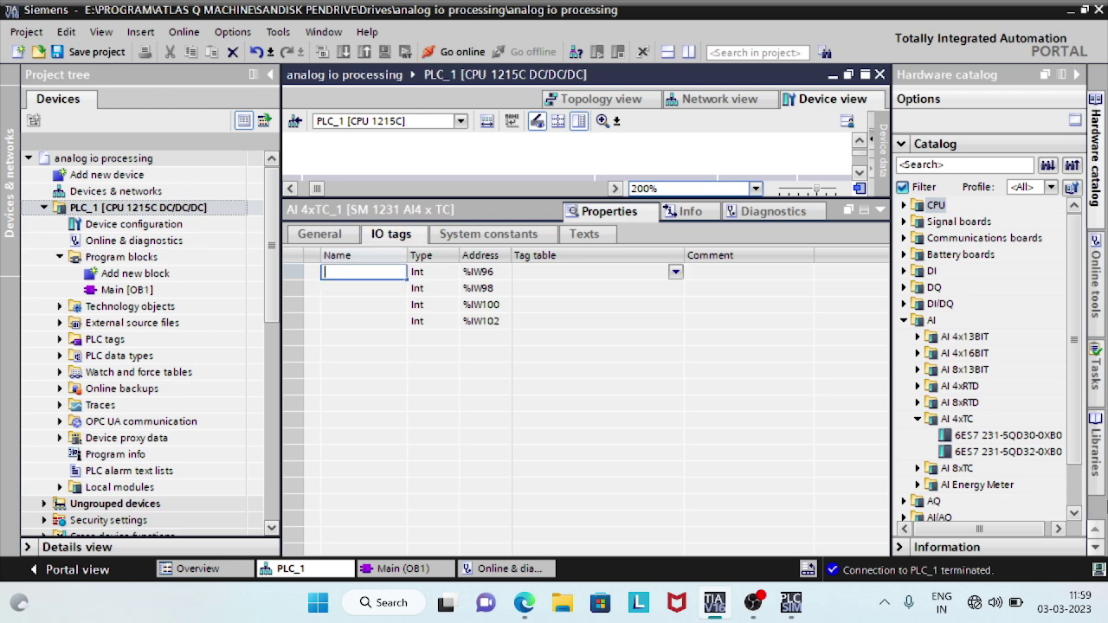
pyautogui.write('TEMP 1')
pyautogui.press('Return')
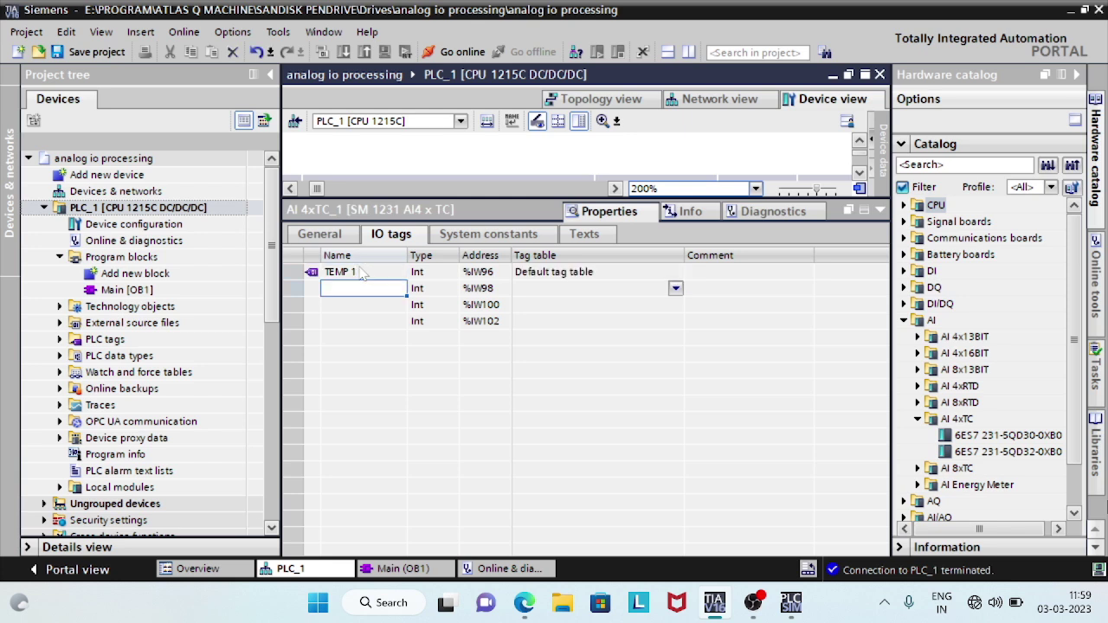
pyautogui.click(100, 52)
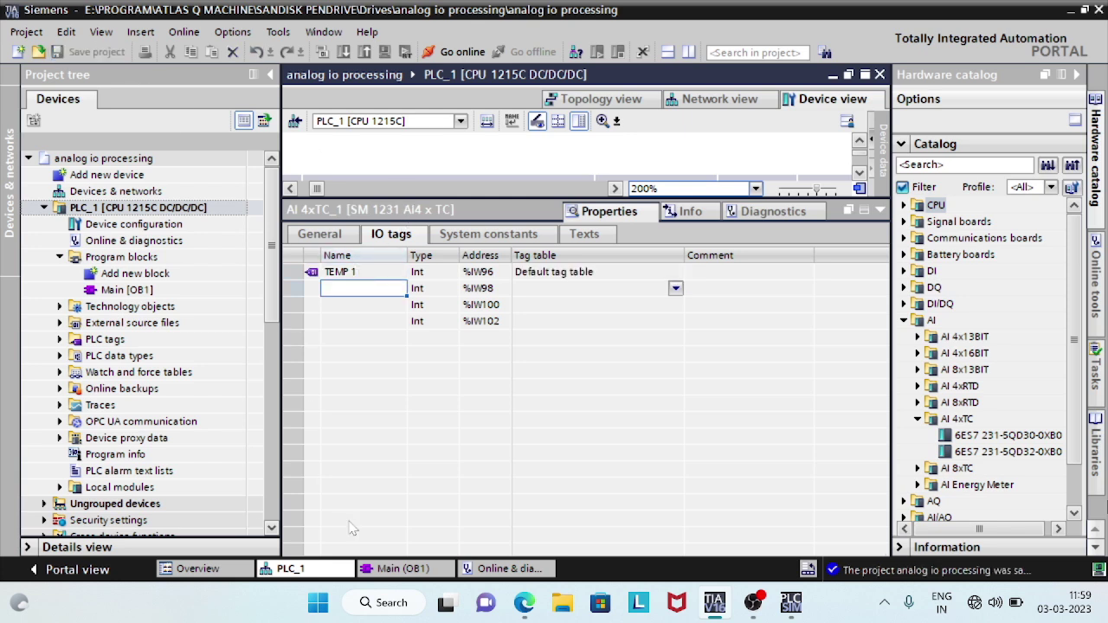
pyautogui.click(381, 574)
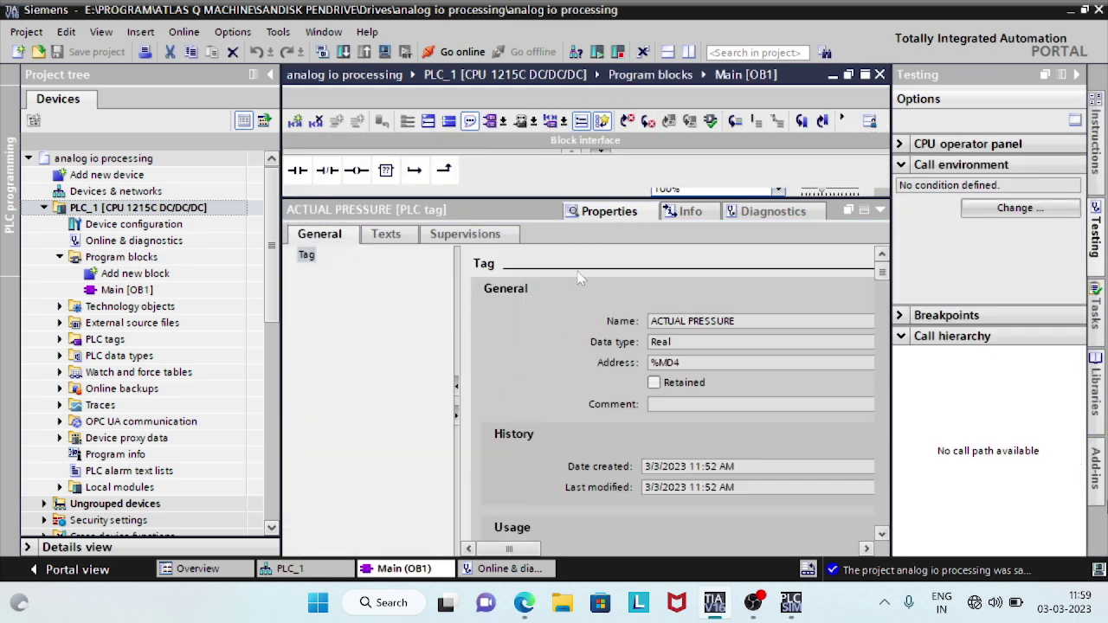
# Enlarge the LAD editor, scroll down and select the empty Network 3 rung below SCALE_X
pyautogui.moveTo(529, 197); pyautogui.dragTo(515, 483)
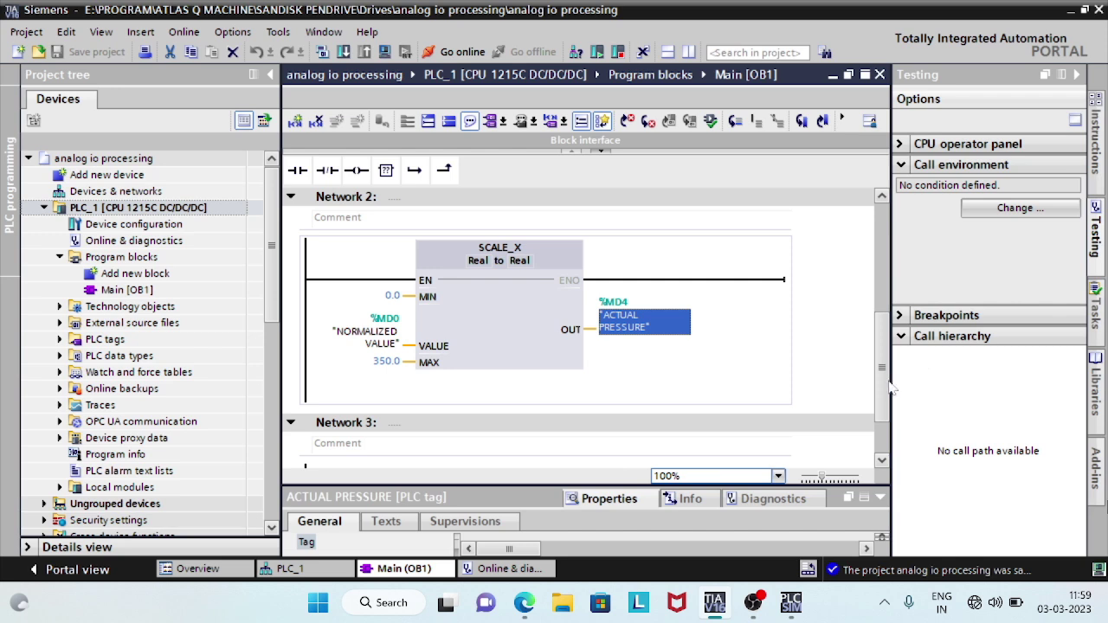
pyautogui.click(881, 460)
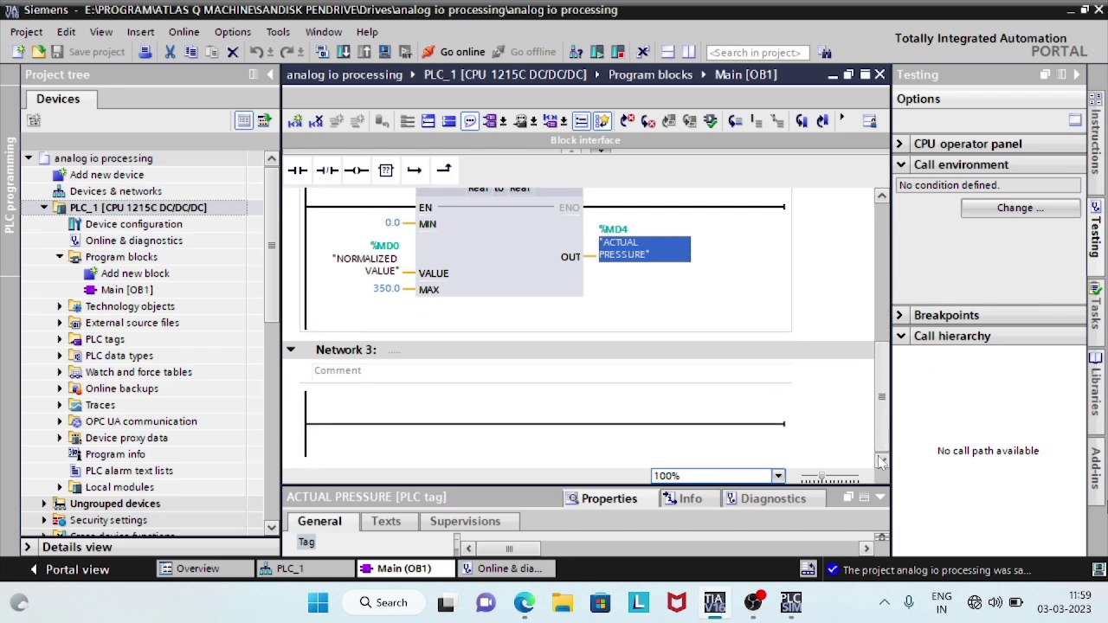
pyautogui.click(413, 429)
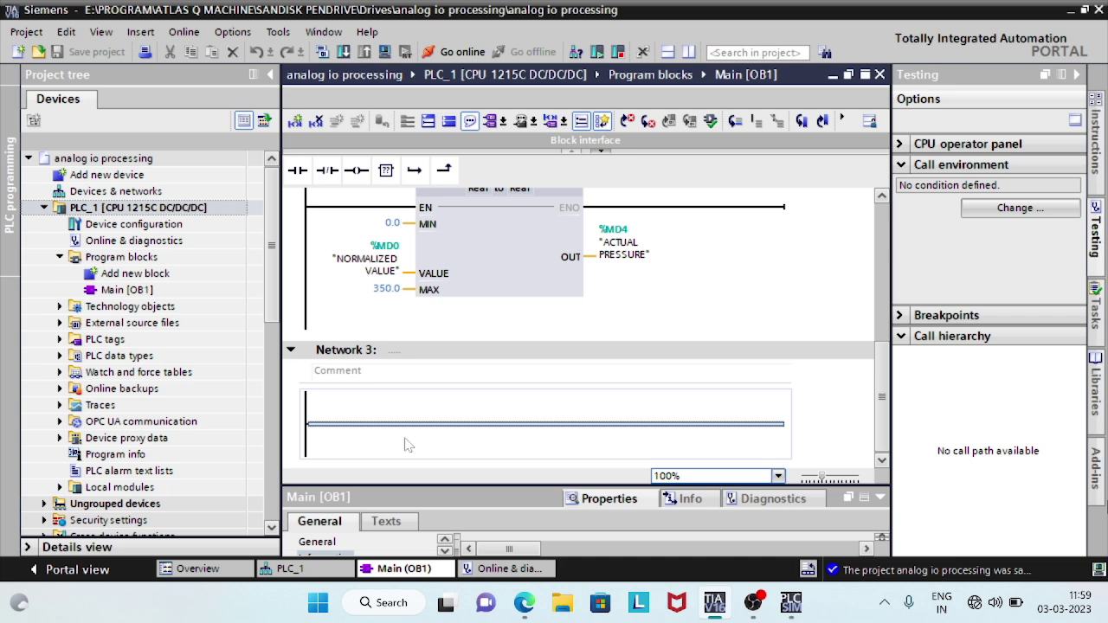
# In the PDF manual, highlight the A.8 thermocouple heading and the temperatures-times-ten note, then return to TIA
pyautogui.click(523, 602)
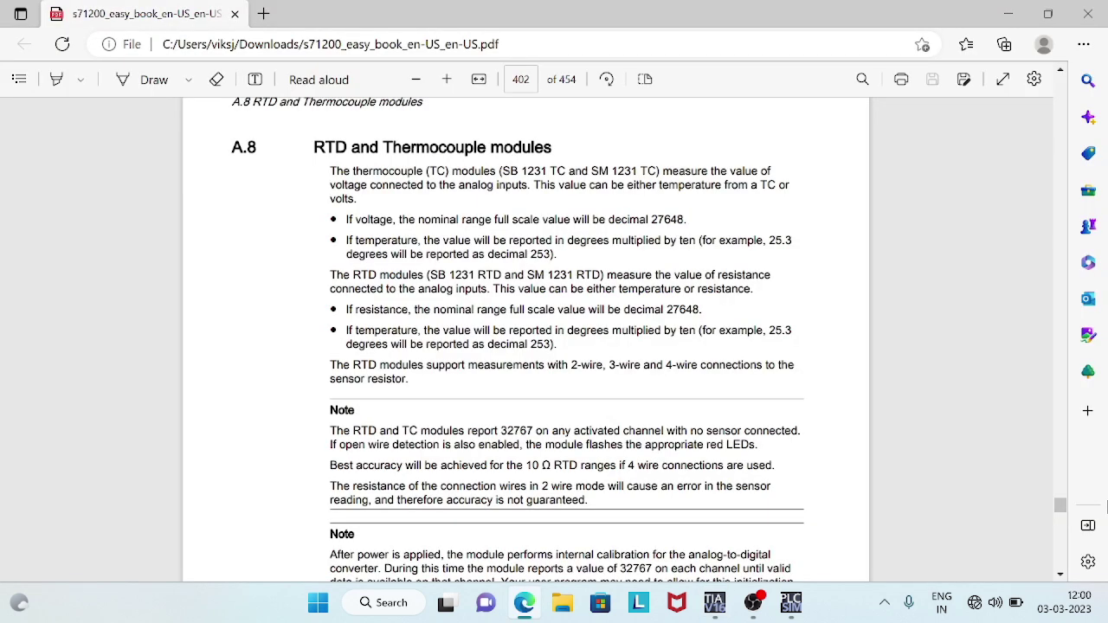
pyautogui.moveTo(313, 147); pyautogui.dragTo(552, 147)
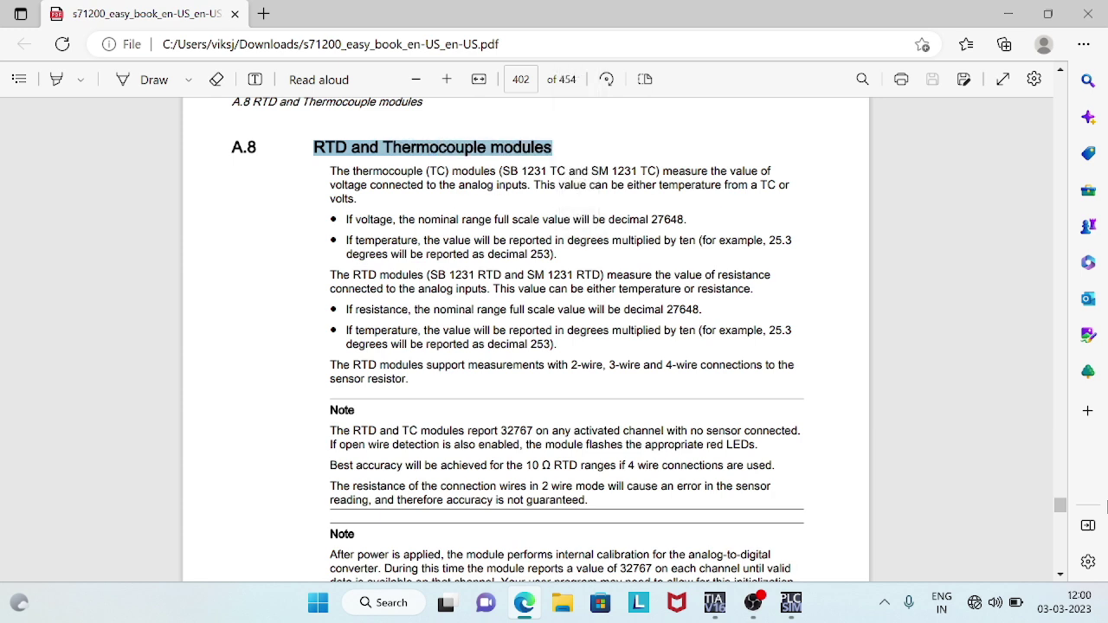
pyautogui.moveTo(346, 241); pyautogui.dragTo(555, 254)
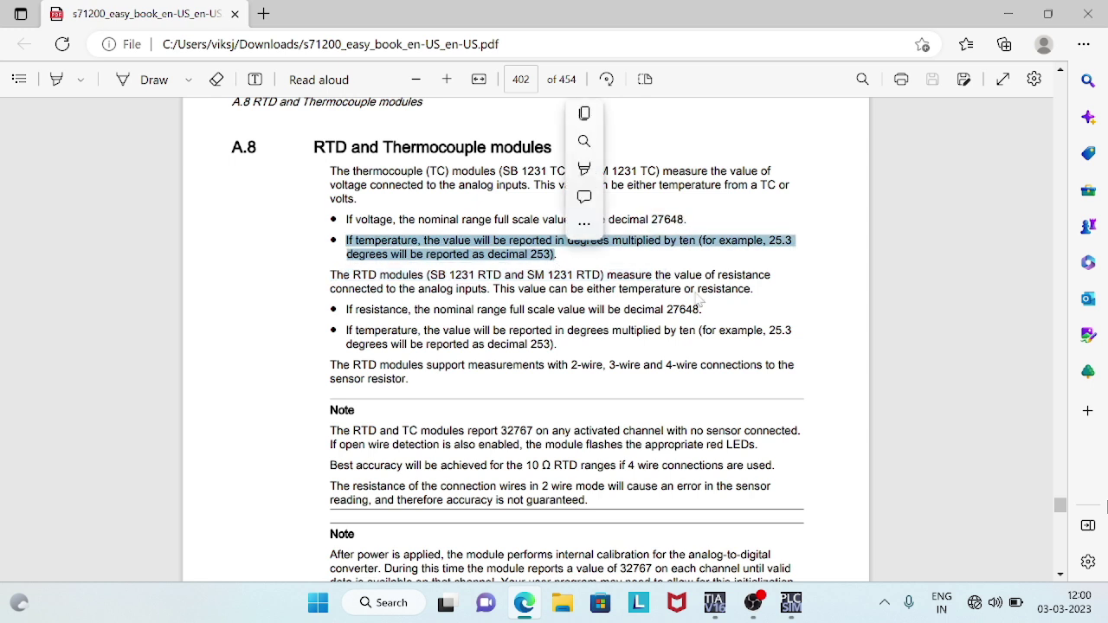
pyautogui.click(716, 605)
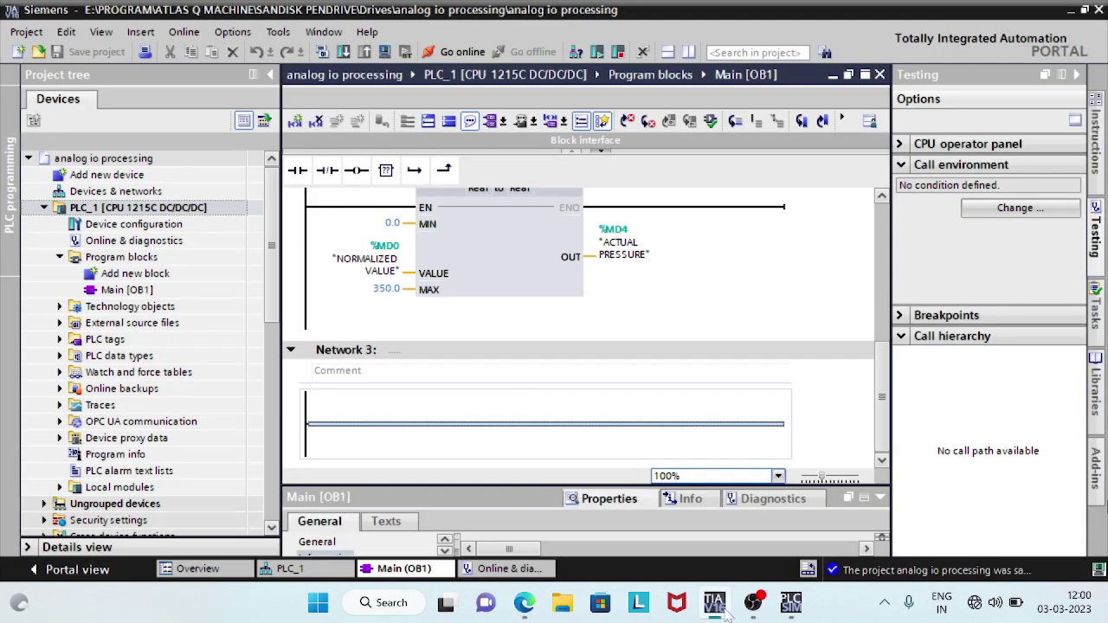
# Insert a DIV instruction in Network 3 dividing "TEMP 1" by 10
pyautogui.click(385, 172)
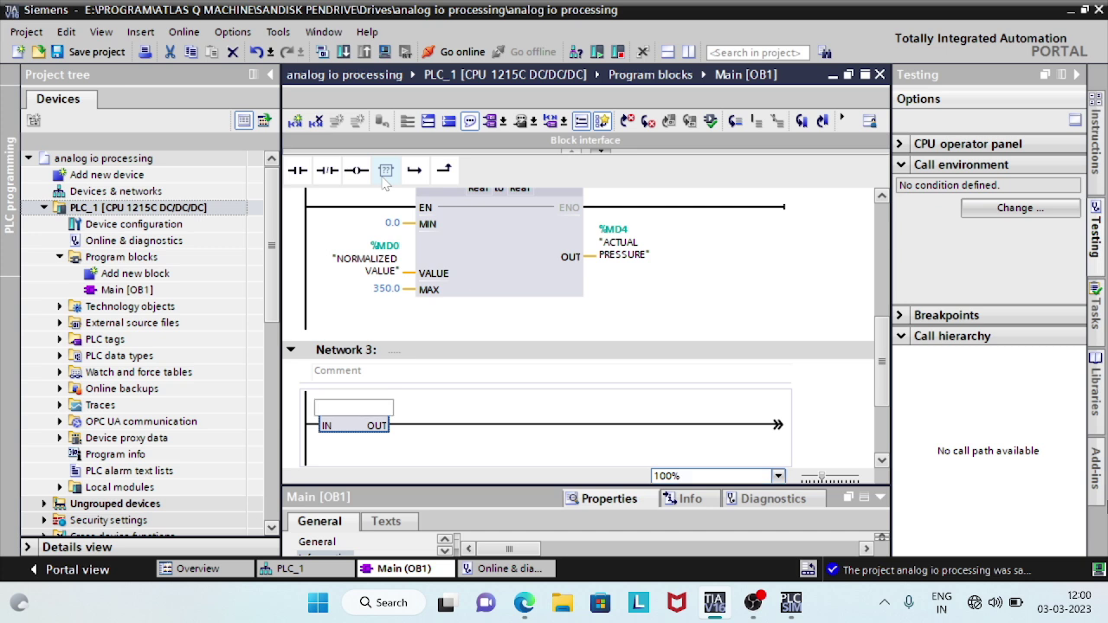
pyautogui.write('DIV')
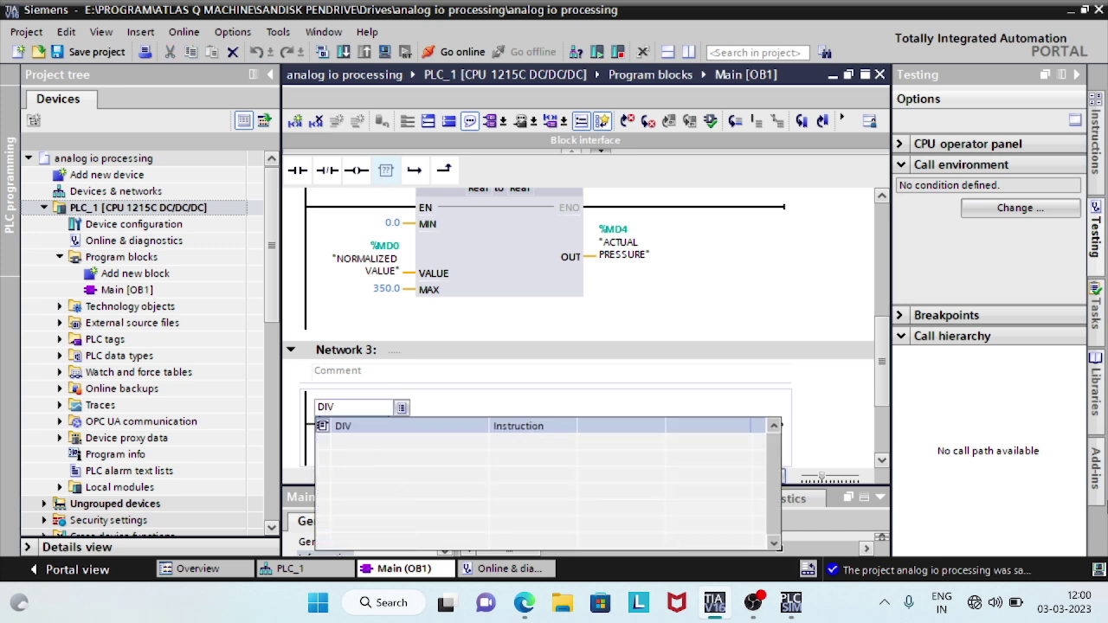
pyautogui.press('Return')
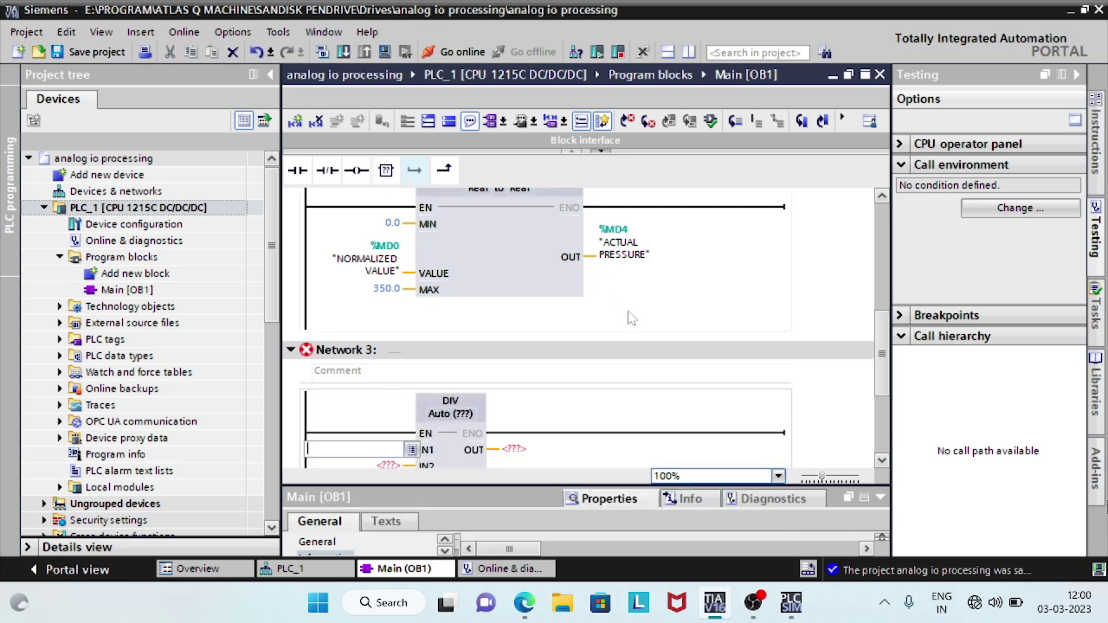
pyautogui.moveTo(881, 363); pyautogui.dragTo(881, 402)
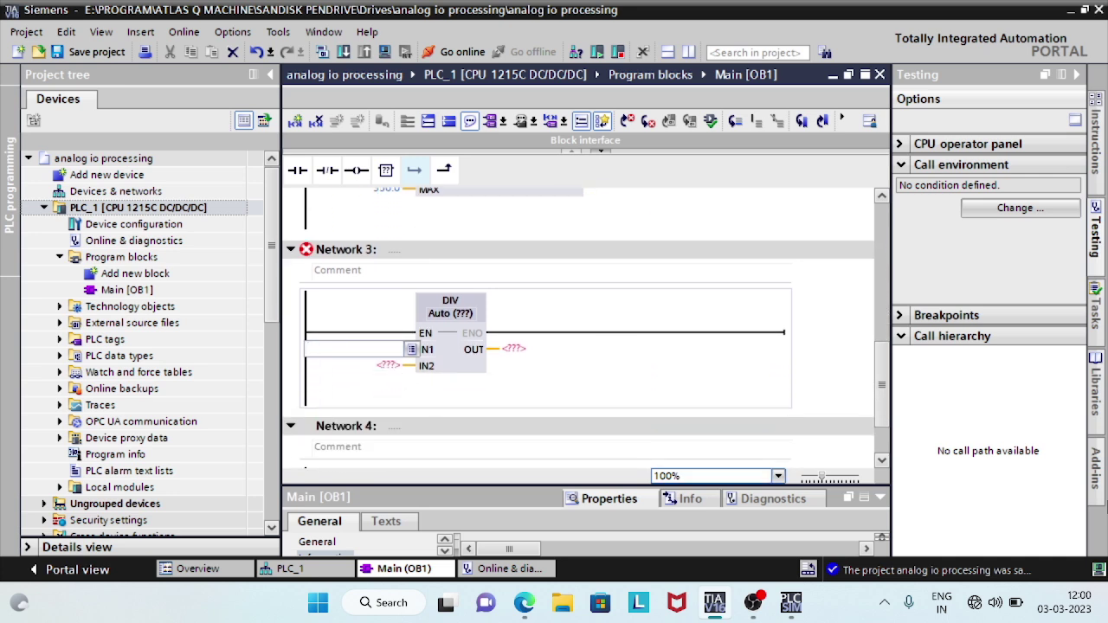
pyautogui.write('T')
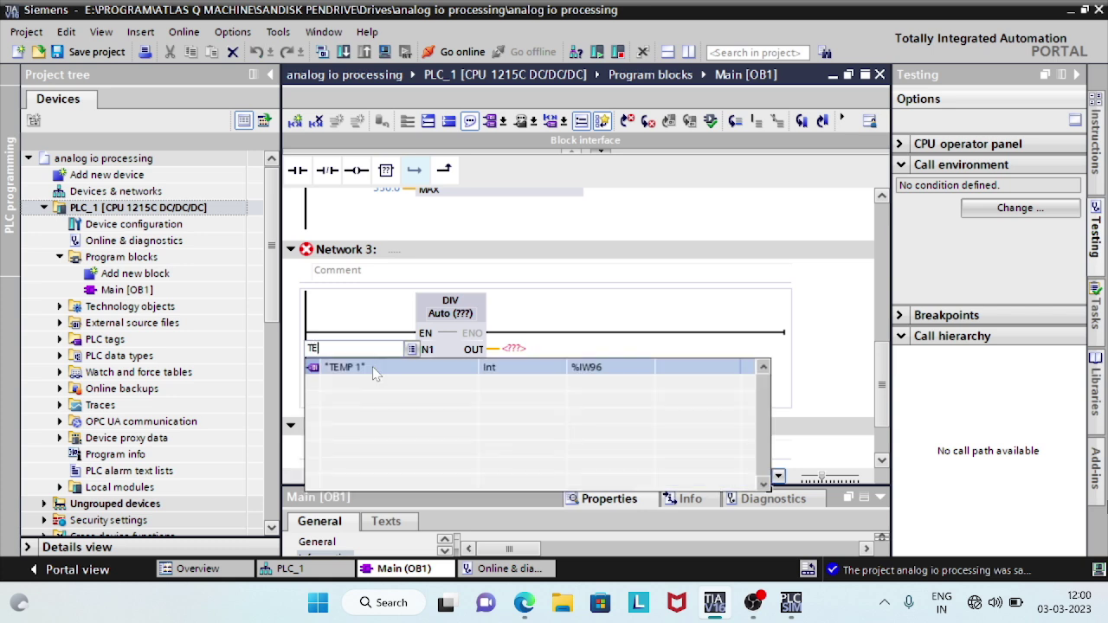
pyautogui.write('E')
pyautogui.click(372, 366)
pyautogui.press('Return')
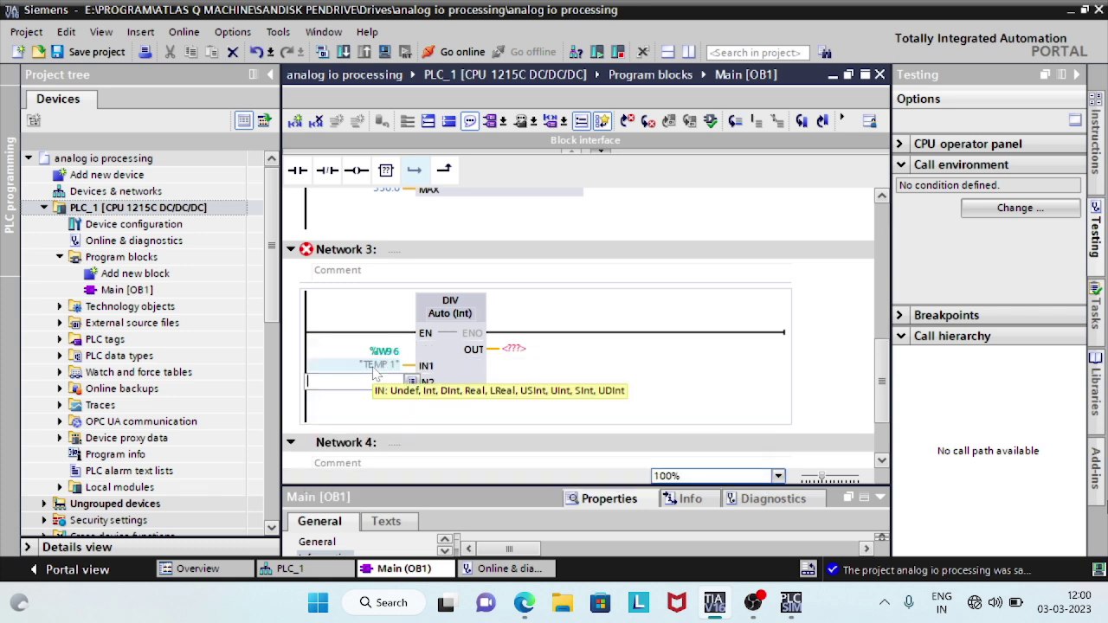
pyautogui.write('10')
pyautogui.press('Return')
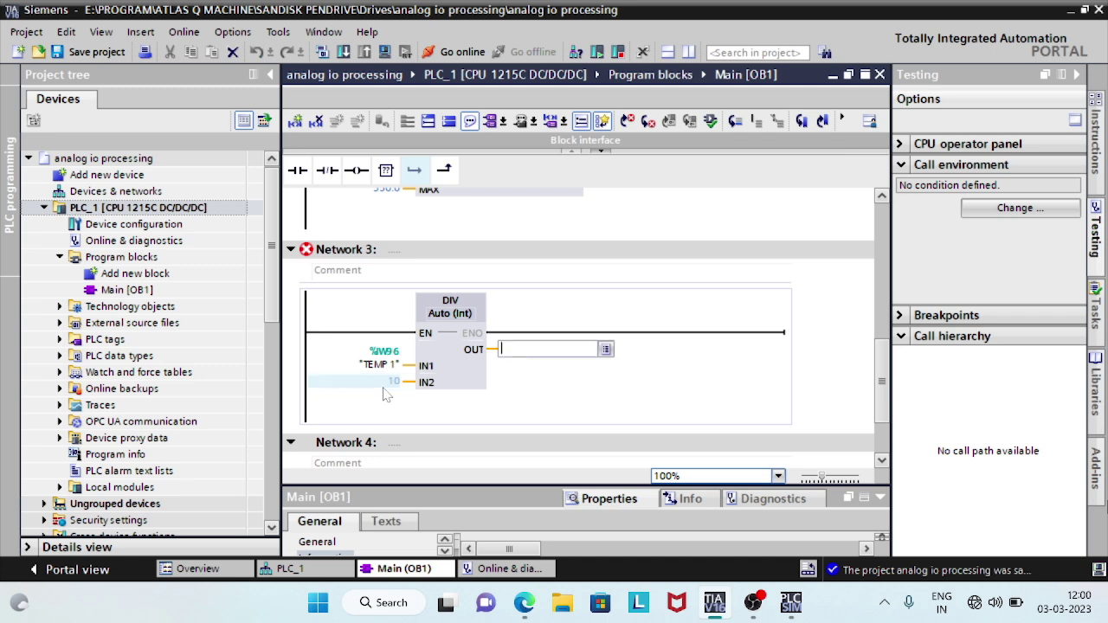
# Send the DIV output to "ACTUAL TEMP" and define it as a new tag at %MW8
pyautogui.write('AC')
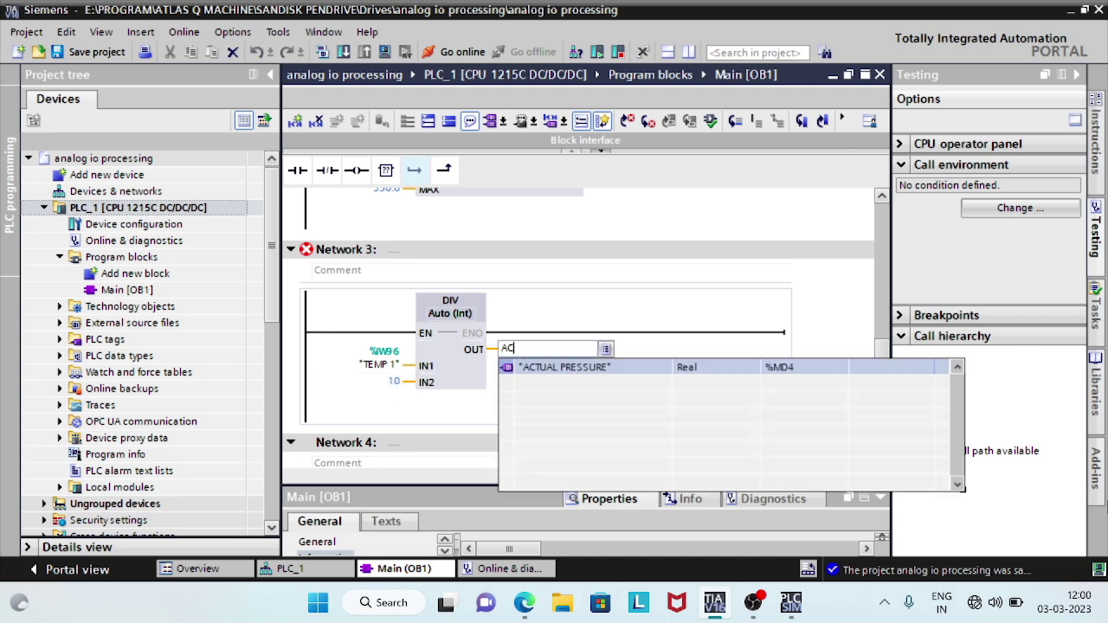
pyautogui.write('TUAL TEMP')
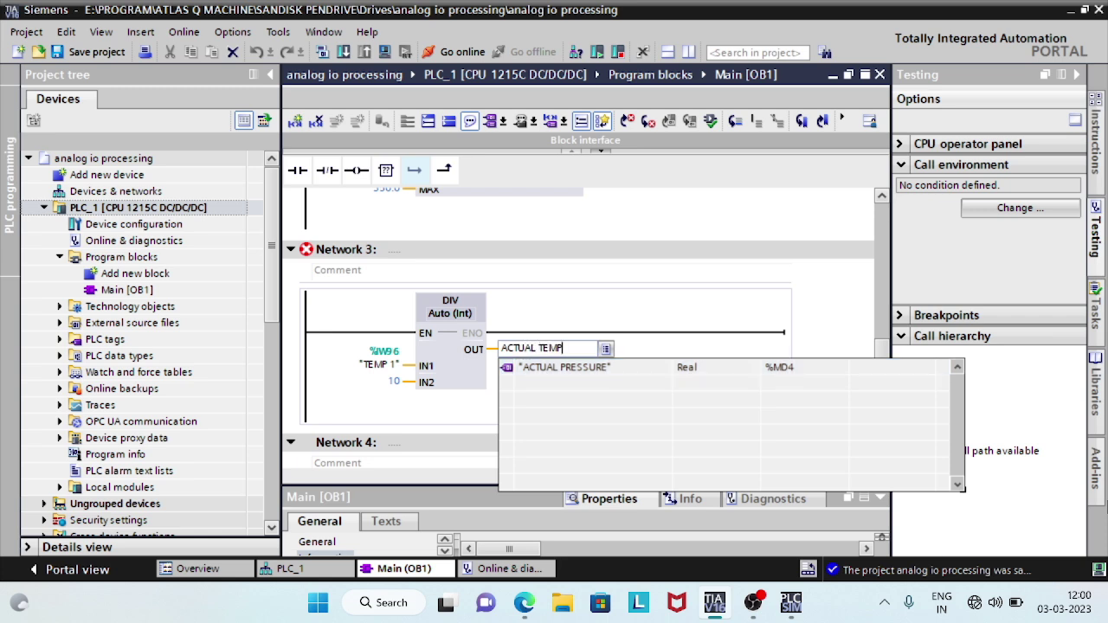
pyautogui.press('Return')
pyautogui.click(537, 348)
pyautogui.rightClick(520, 348)
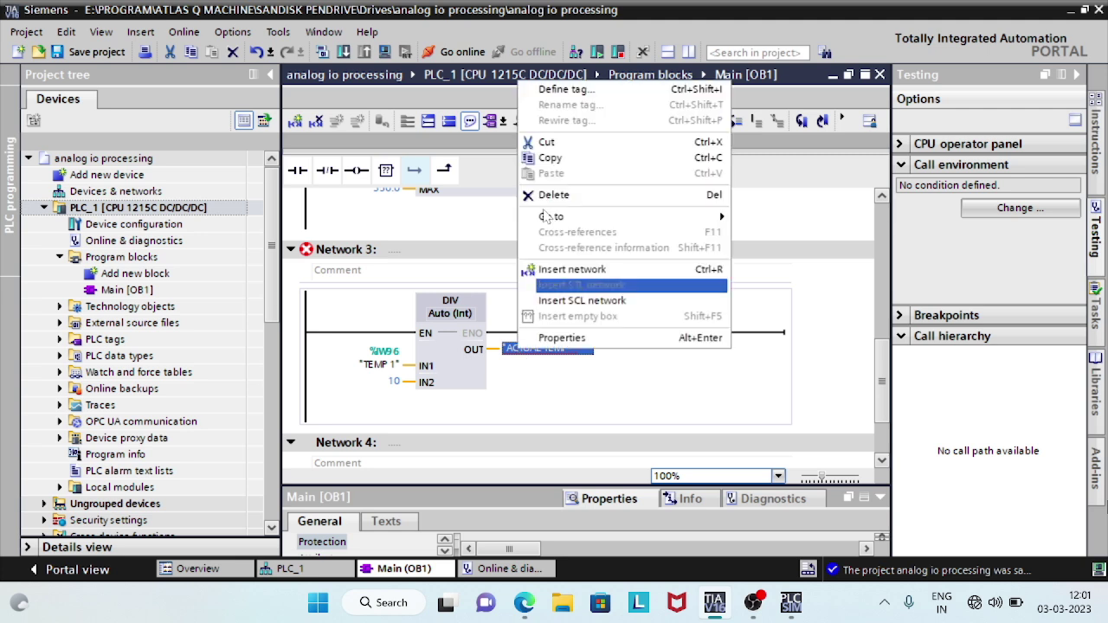
pyautogui.click(563, 89)
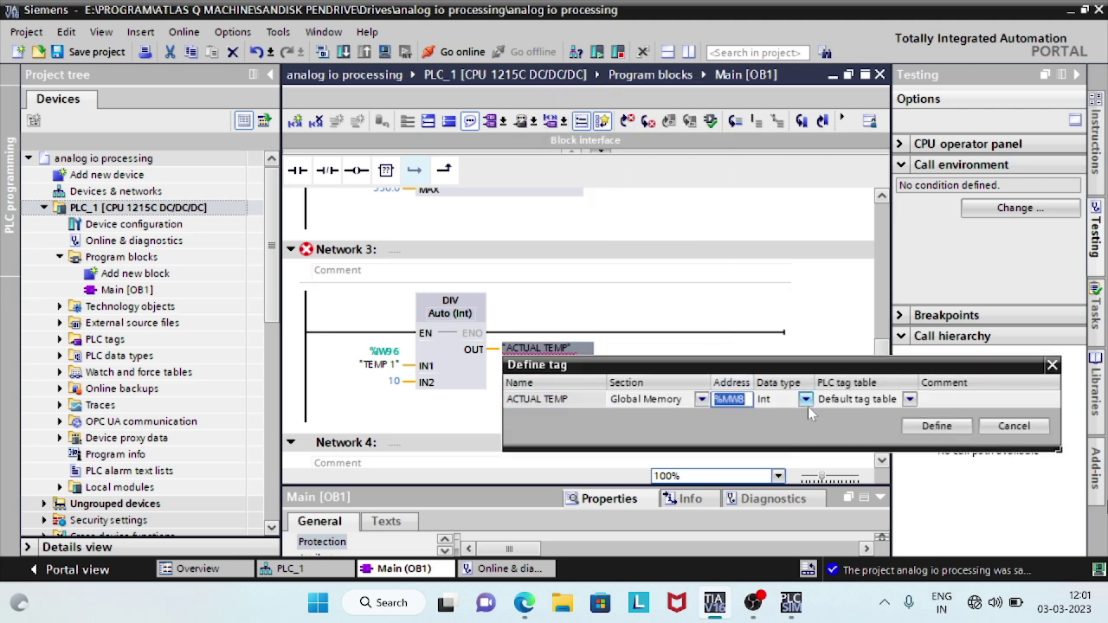
pyautogui.click(937, 429)
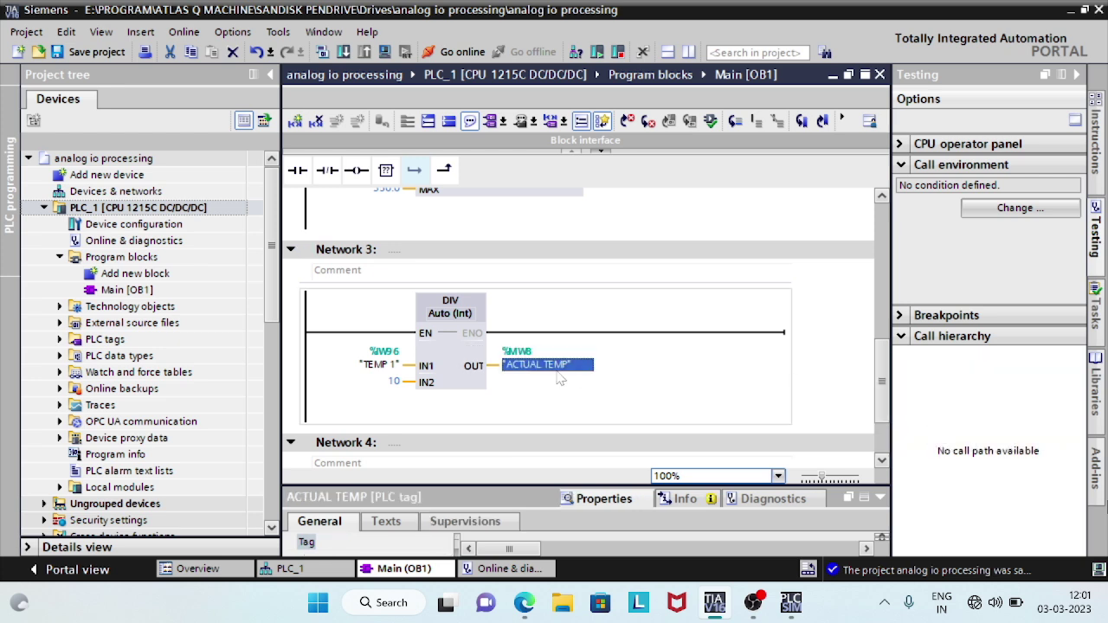
# Set the DIV instruction's data type to Real and compile the program
pyautogui.click(468, 314)
pyautogui.click(468, 316)
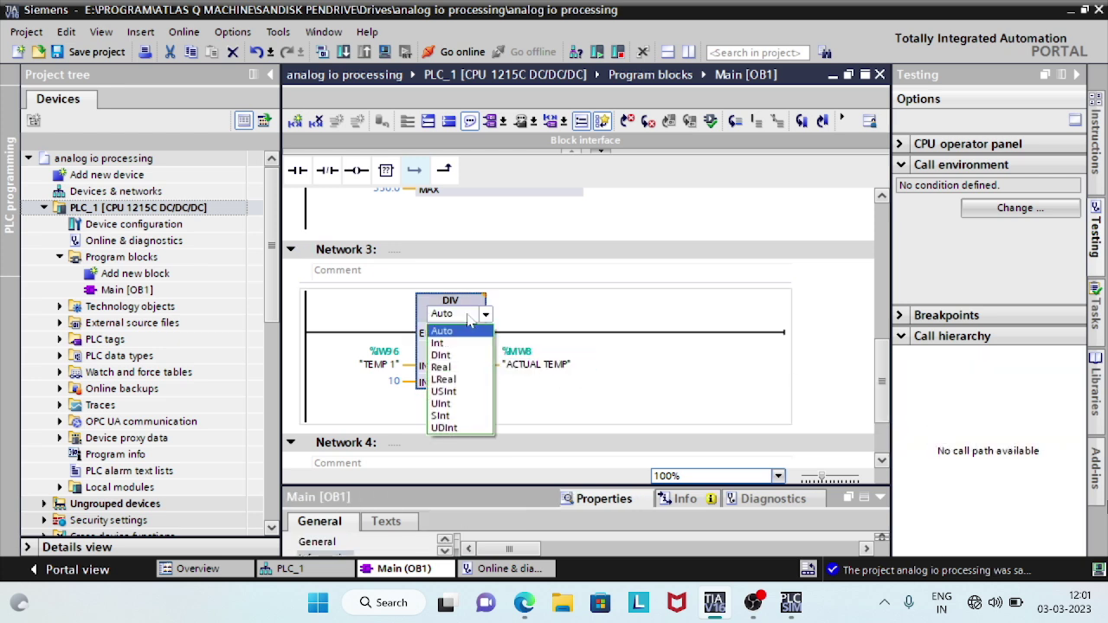
pyautogui.click(442, 368)
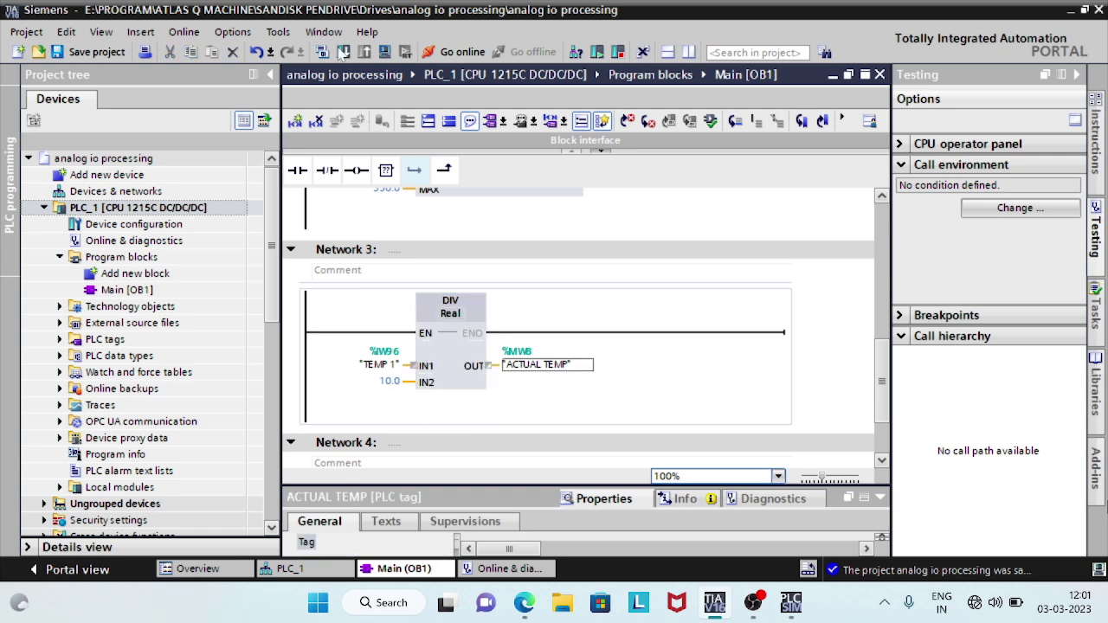
pyautogui.click(322, 53)
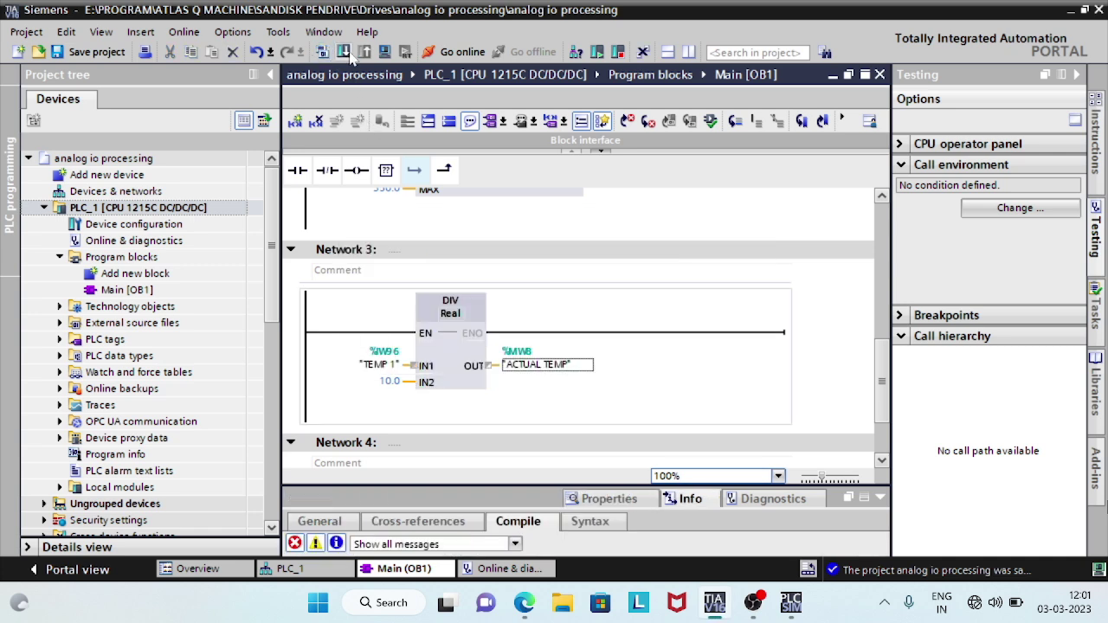
# Download the program to the simulated PLC, enable monitoring, and bring up the PLCSIM SIM table
pyautogui.click(345, 52)
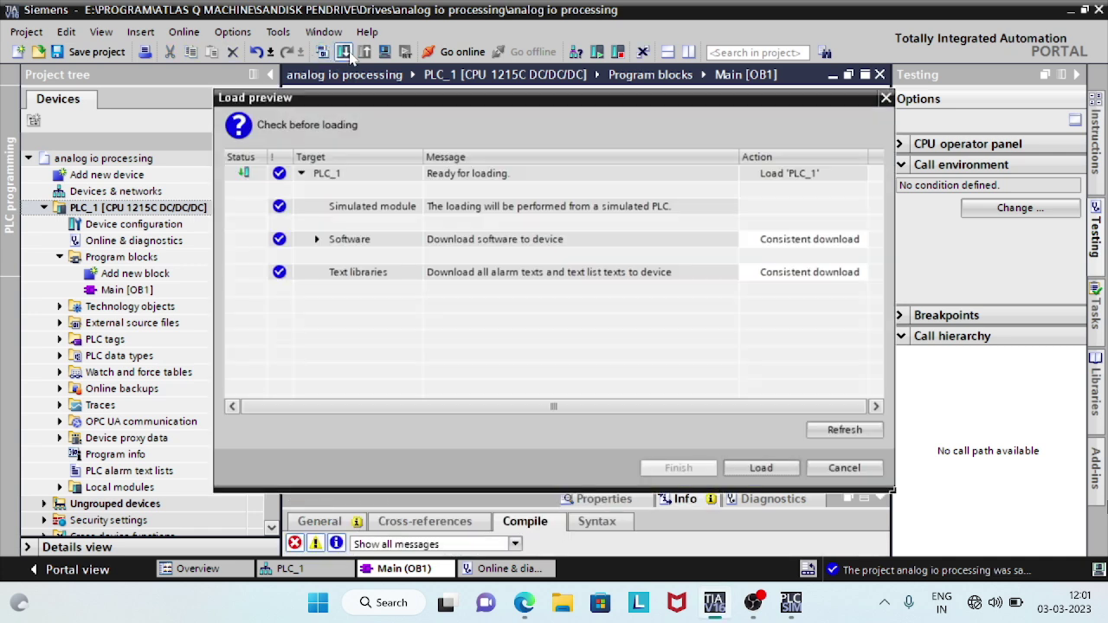
pyautogui.click(761, 469)
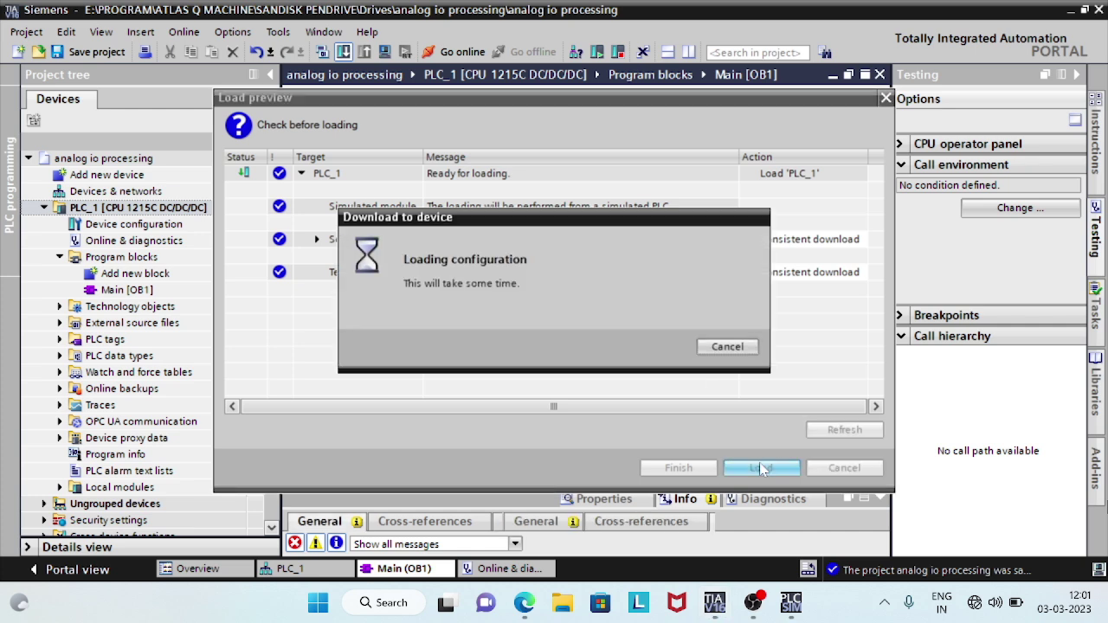
pyautogui.click(761, 468)
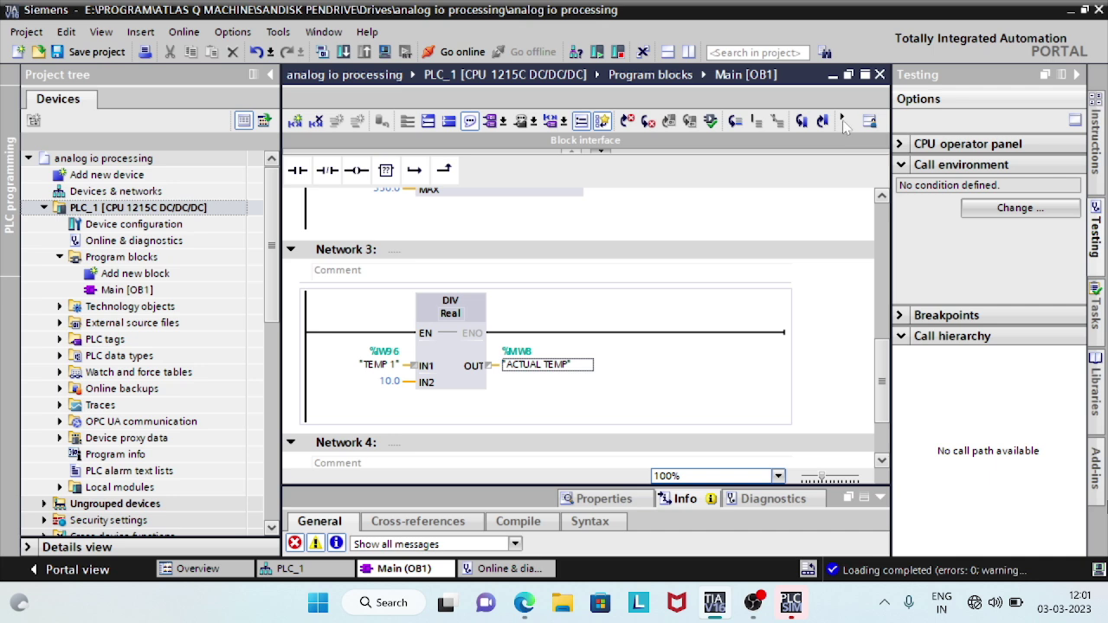
pyautogui.click(869, 123)
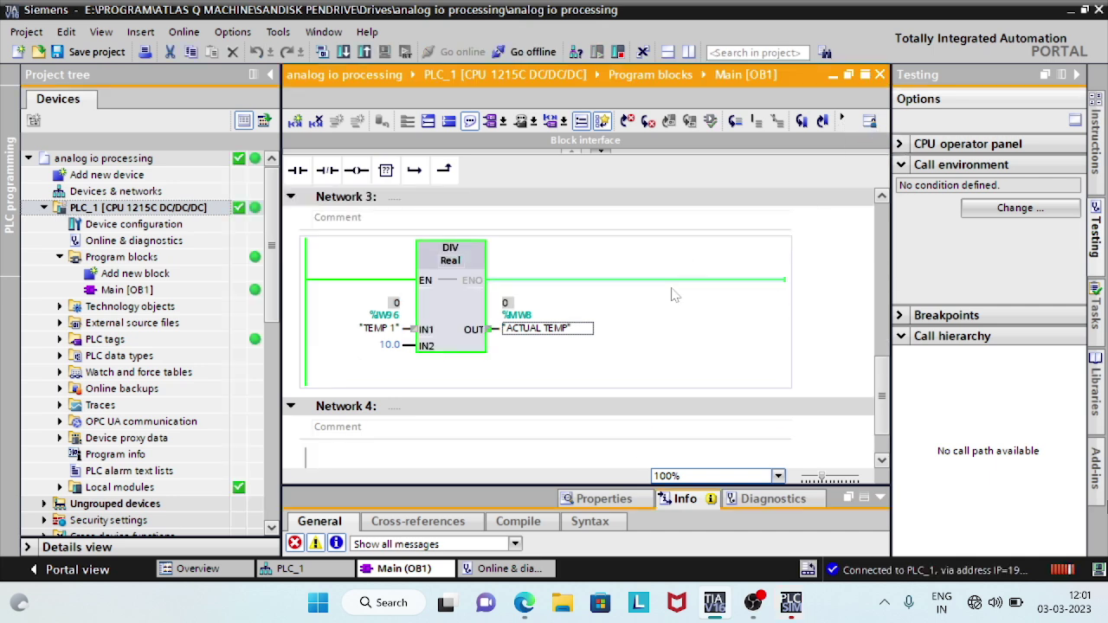
pyautogui.click(790, 605)
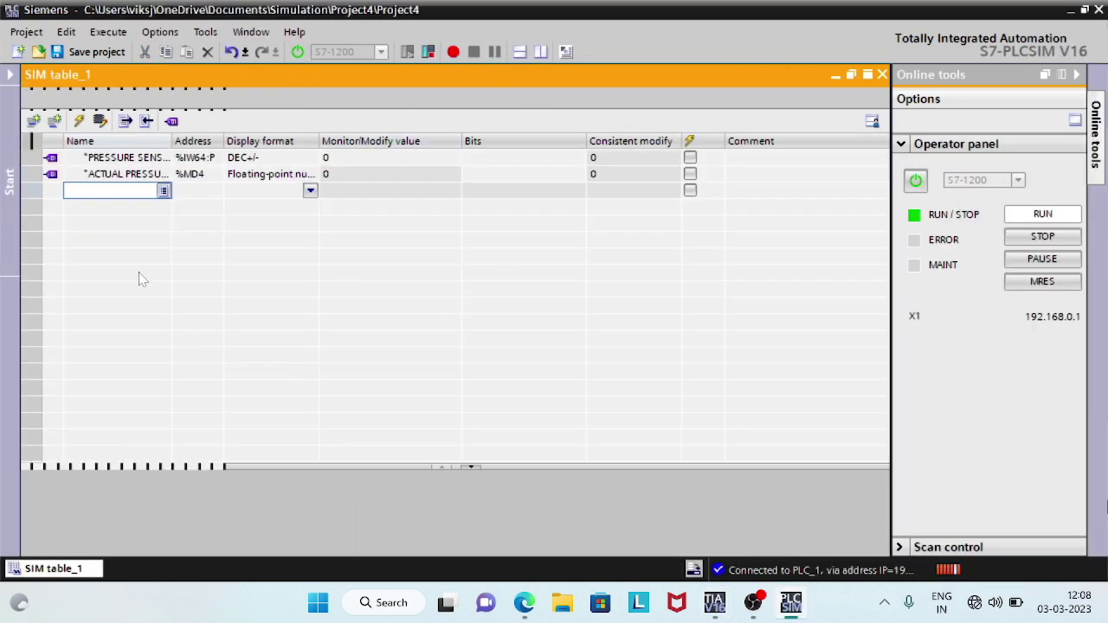
# Add TEMP 1 and ACTUAL TEMP rows to the PLCSIM SIM table
pyautogui.write('TE')
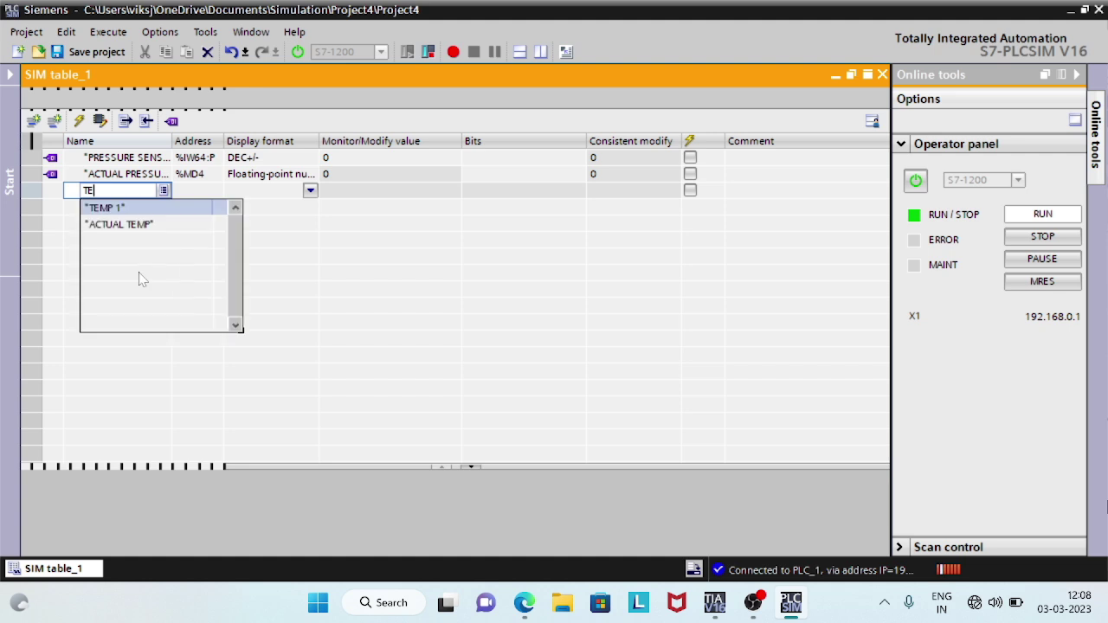
pyautogui.click(110, 213)
pyautogui.press('Return')
pyautogui.write('ACT')
pyautogui.click(108, 241)
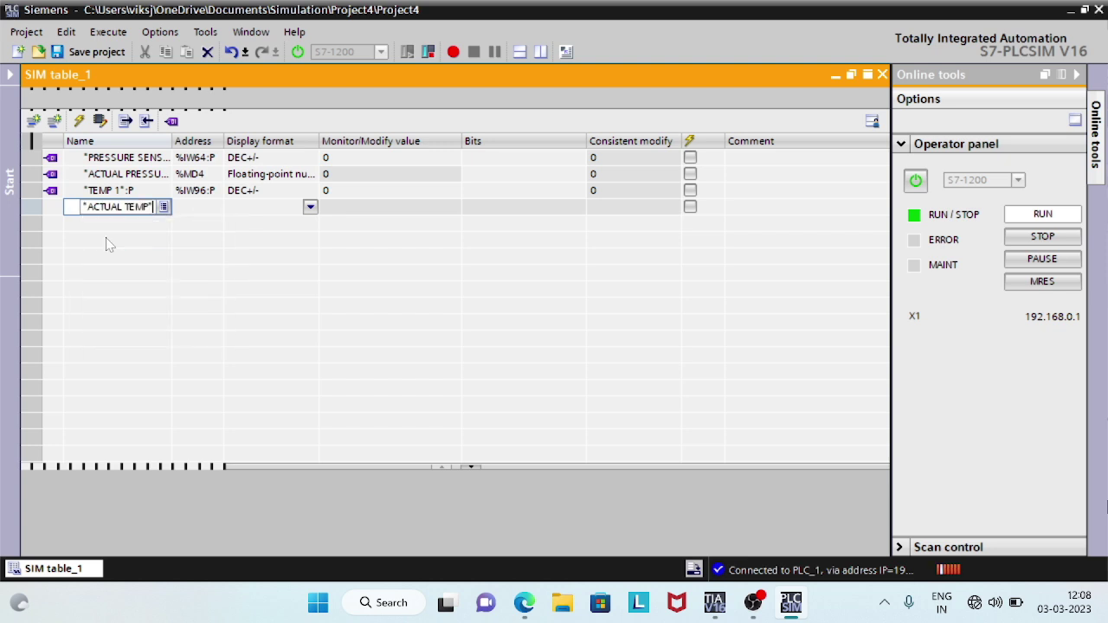
pyautogui.press('Return')
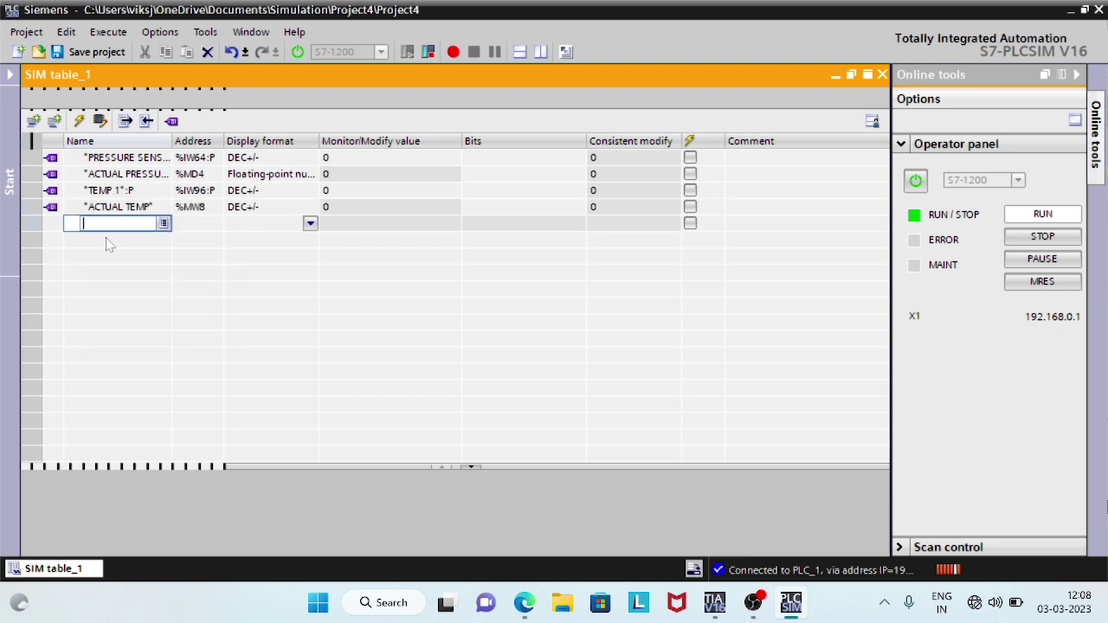
# Set TEMP 1 to 100, then 1000, checking the result in TIA Portal
pyautogui.click(336, 194)
pyautogui.write('100')
pyautogui.press('Return')
pyautogui.write('10')
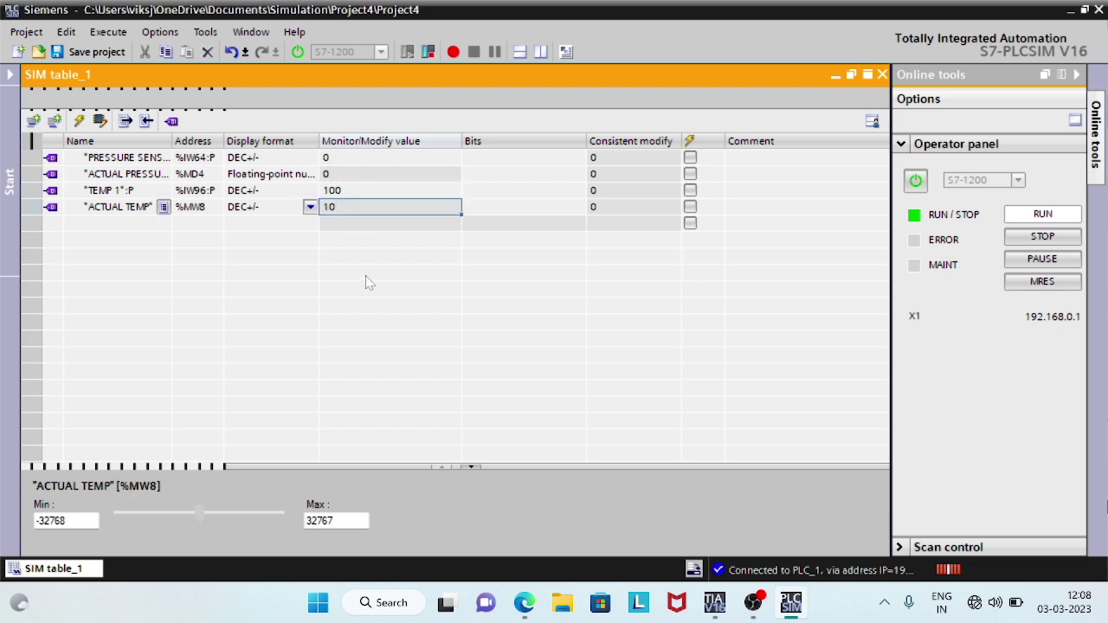
pyautogui.click(356, 191)
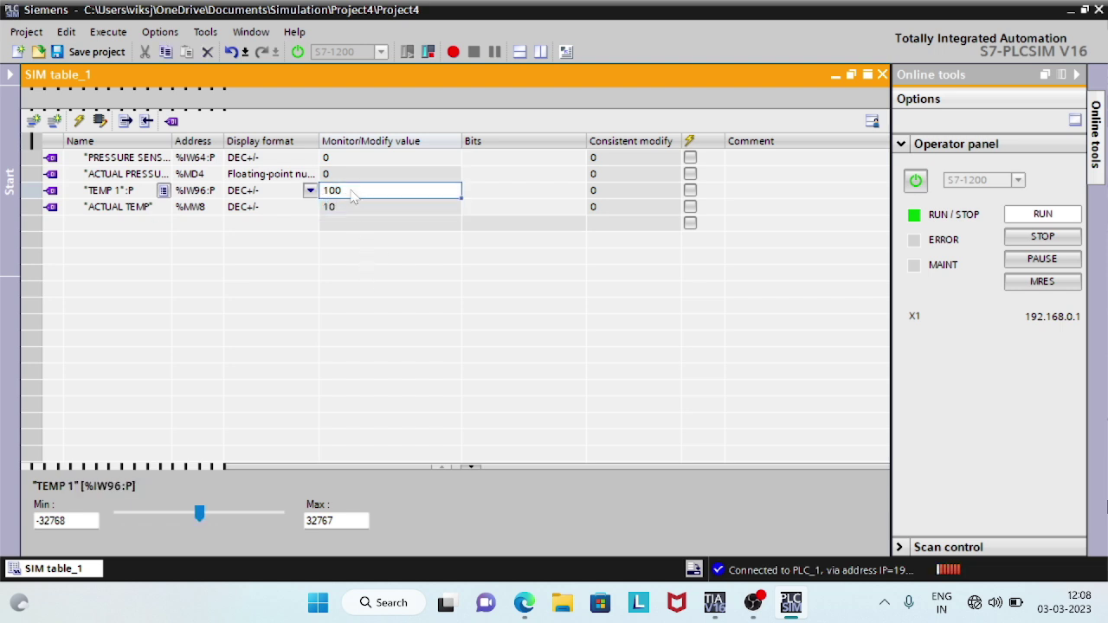
pyautogui.write('1')
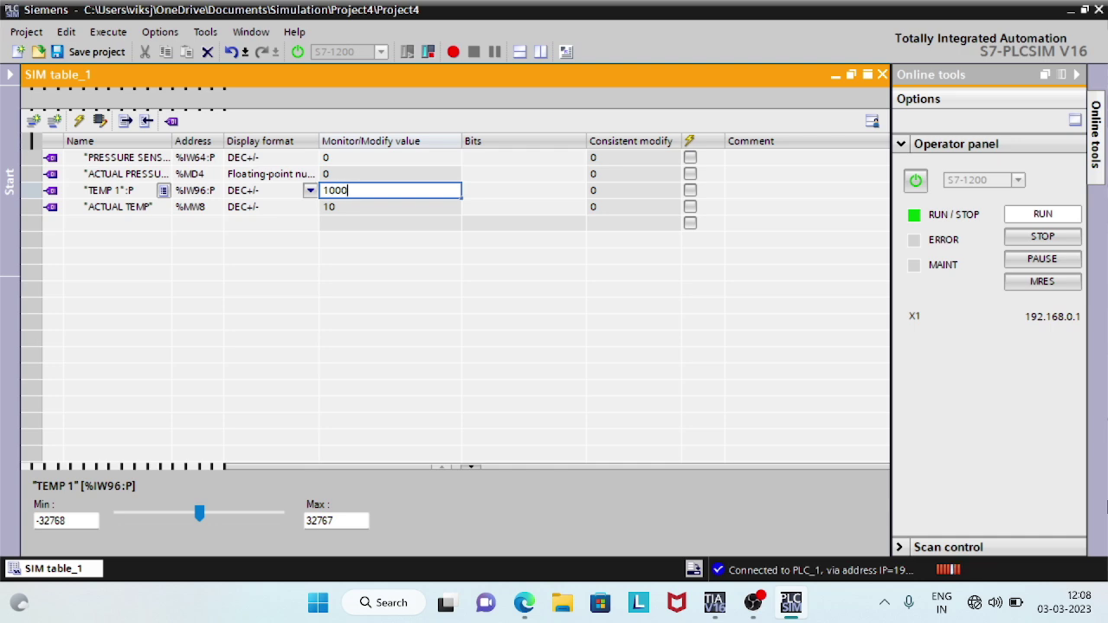
pyautogui.press('Return')
pyautogui.write('100')
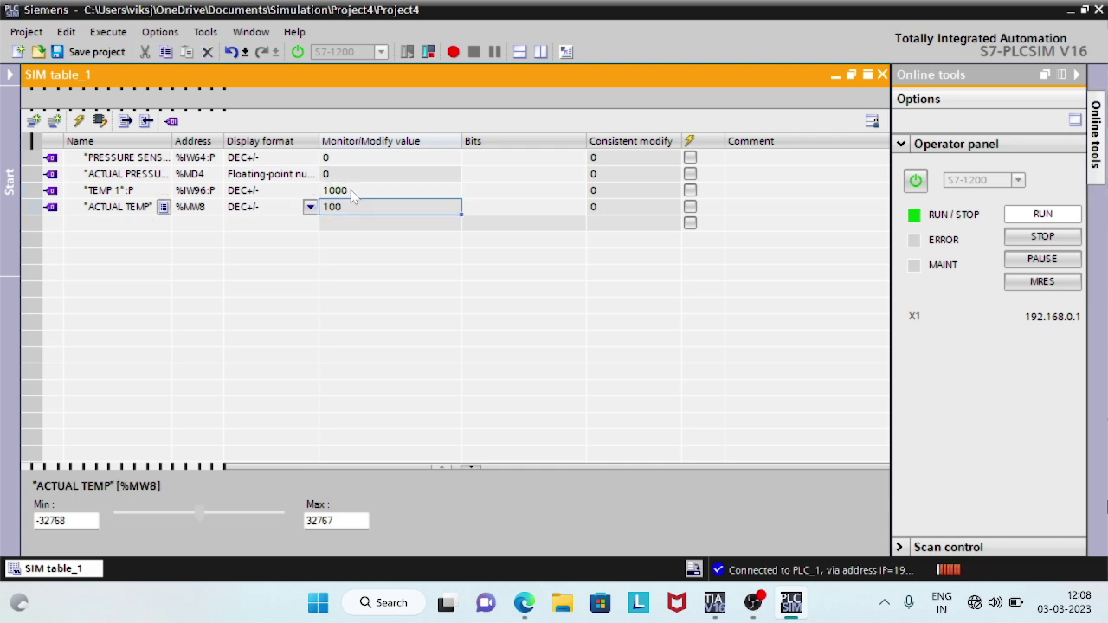
pyautogui.click(722, 609)
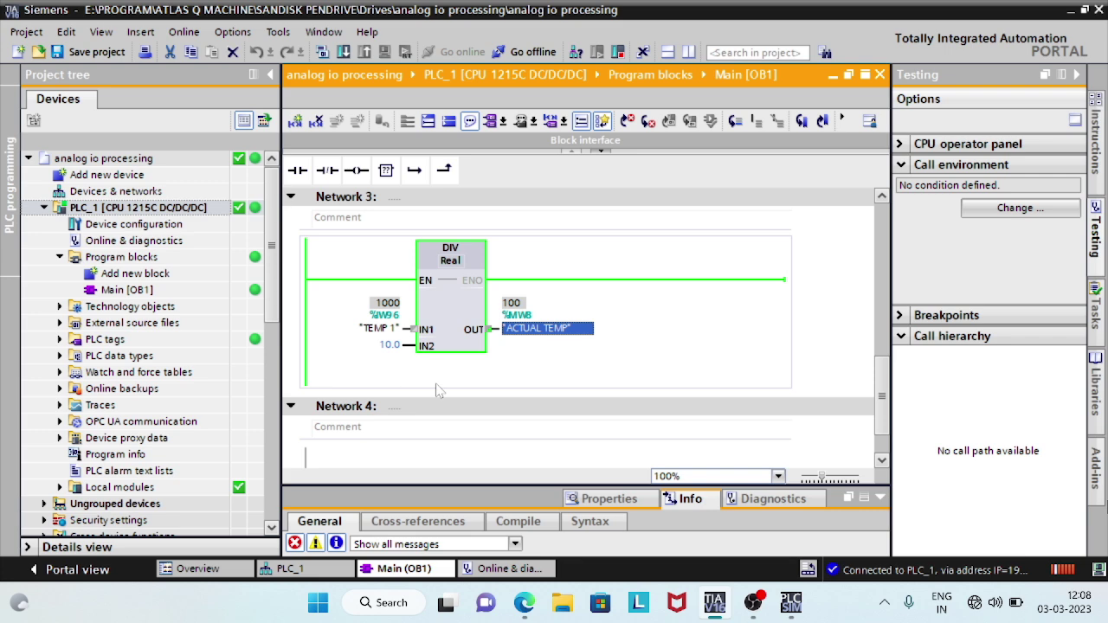
pyautogui.click(719, 608)
pyautogui.click(720, 609)
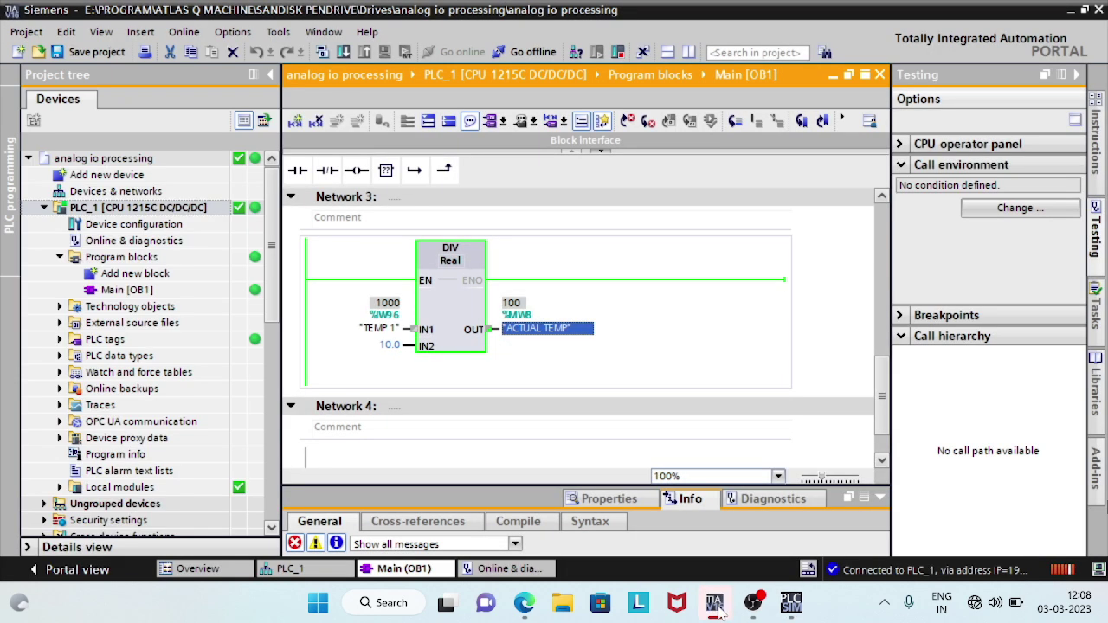
pyautogui.click(719, 609)
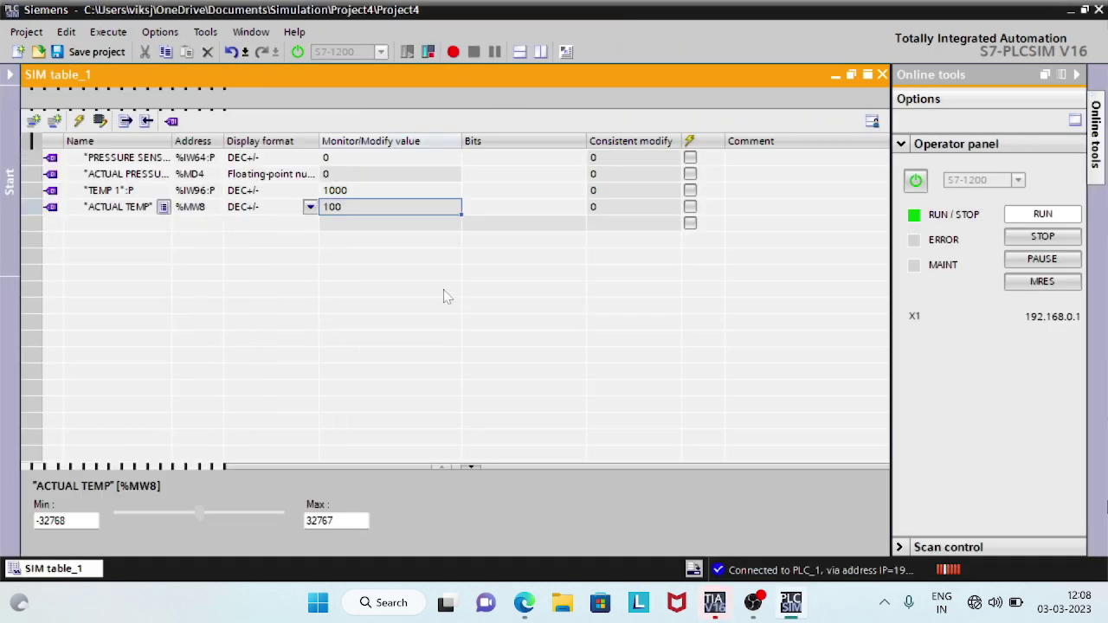
# Set TEMP 1 to 1100, then 1299, and check ACTUAL TEMP in TIA Portal
pyautogui.click(348, 193)
pyautogui.write('1')
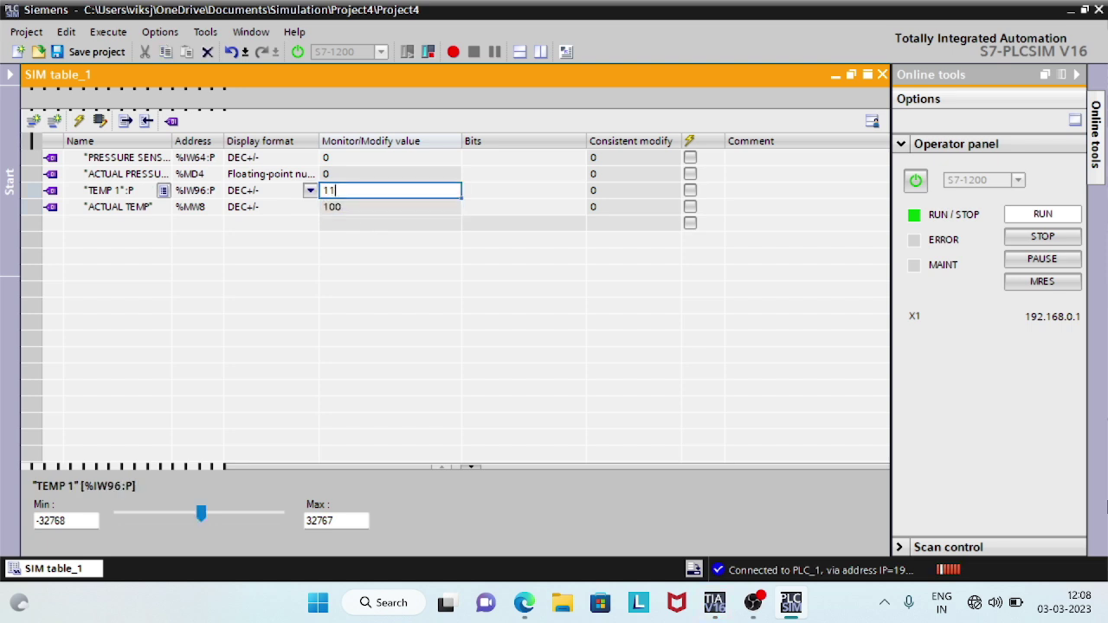
pyautogui.press('Return')
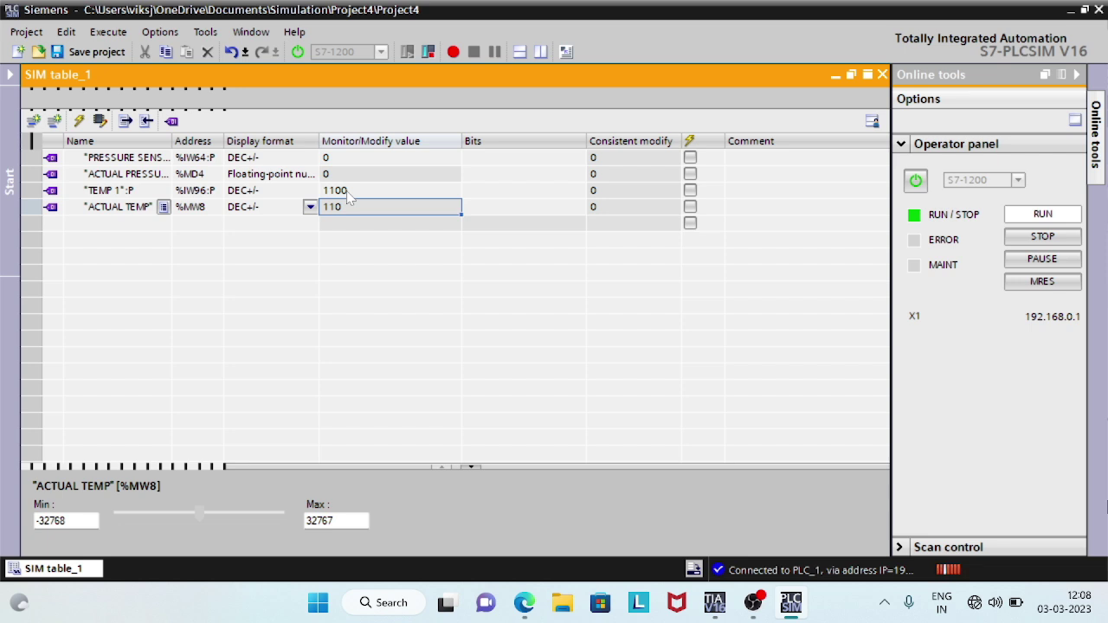
pyautogui.press('F2')
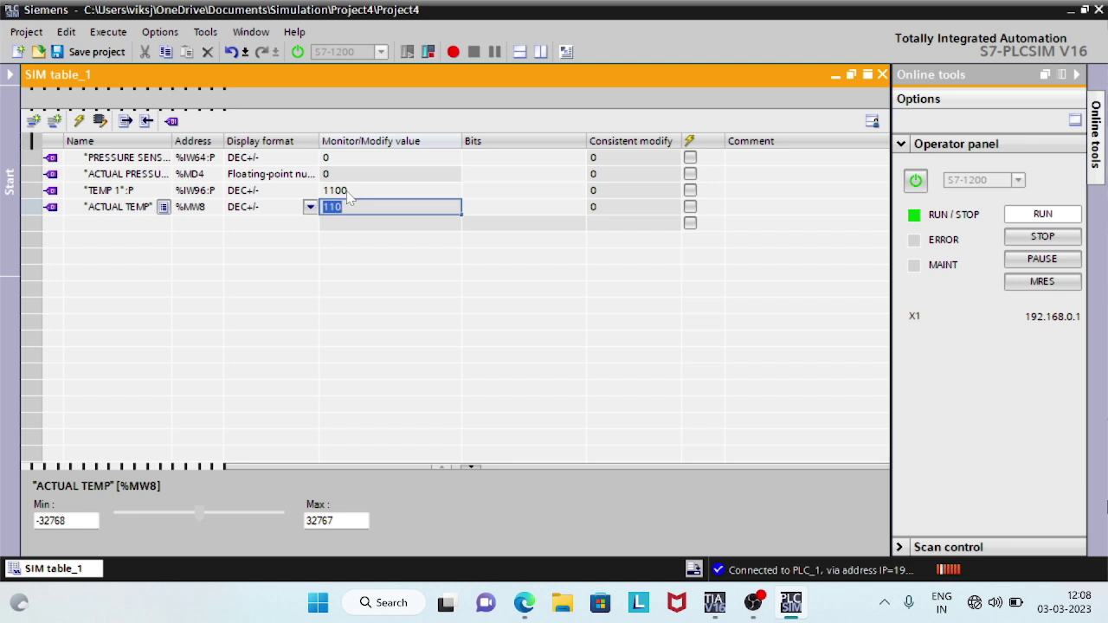
pyautogui.click(347, 192)
pyautogui.write('1299')
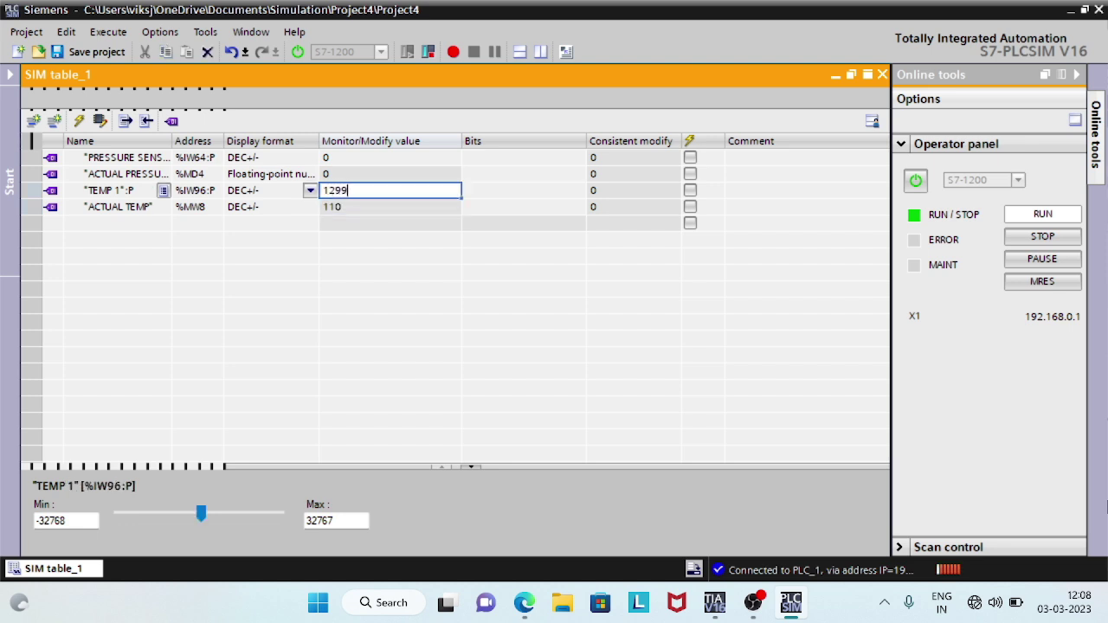
pyautogui.press('Return')
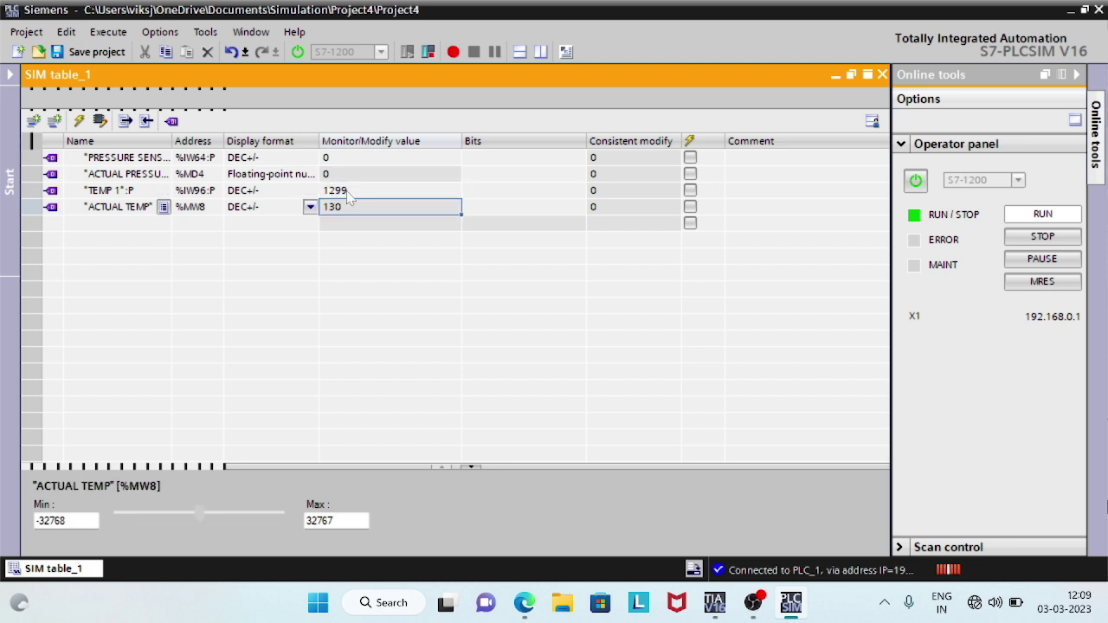
pyautogui.click(713, 602)
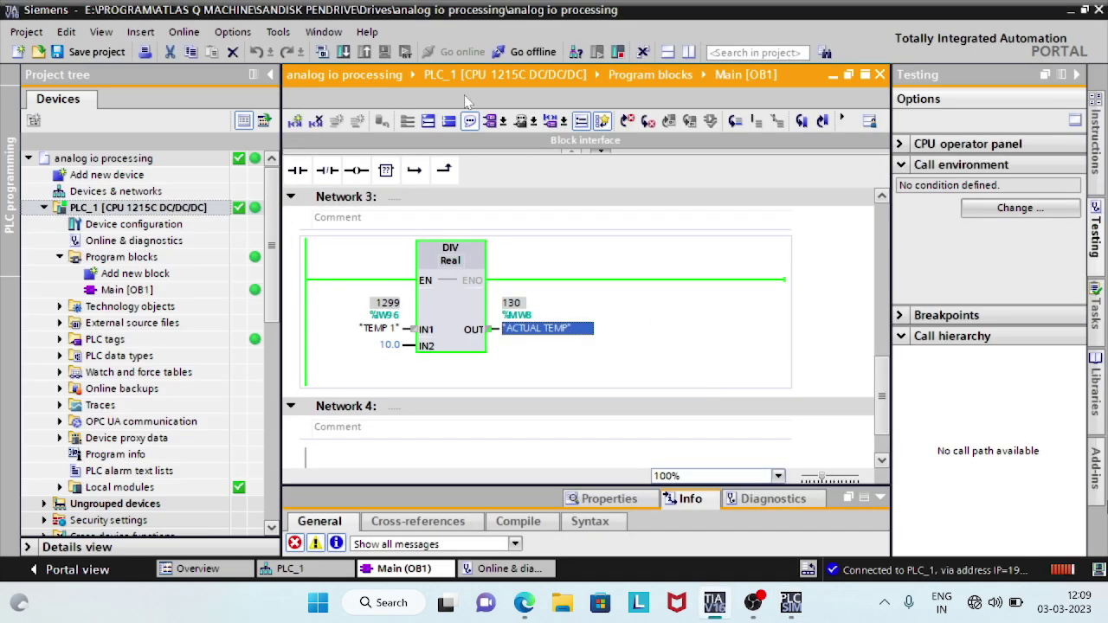
# Go offline and open Rewire tag for the "ACTUAL TEMP" operand, currently Int at %MW8
pyautogui.click(531, 52)
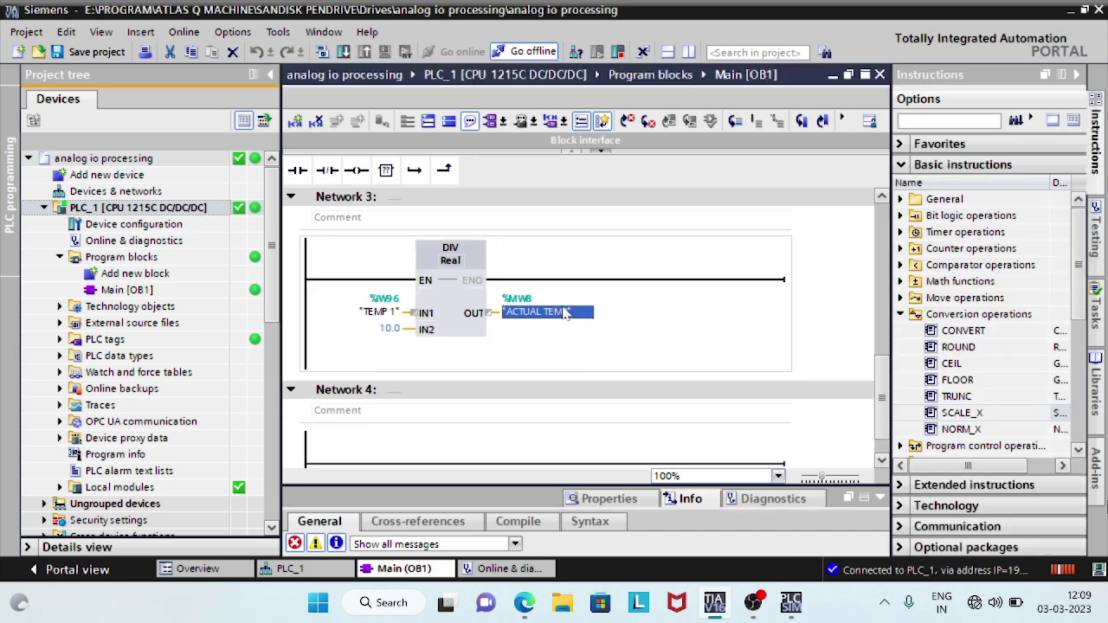
pyautogui.rightClick(530, 310)
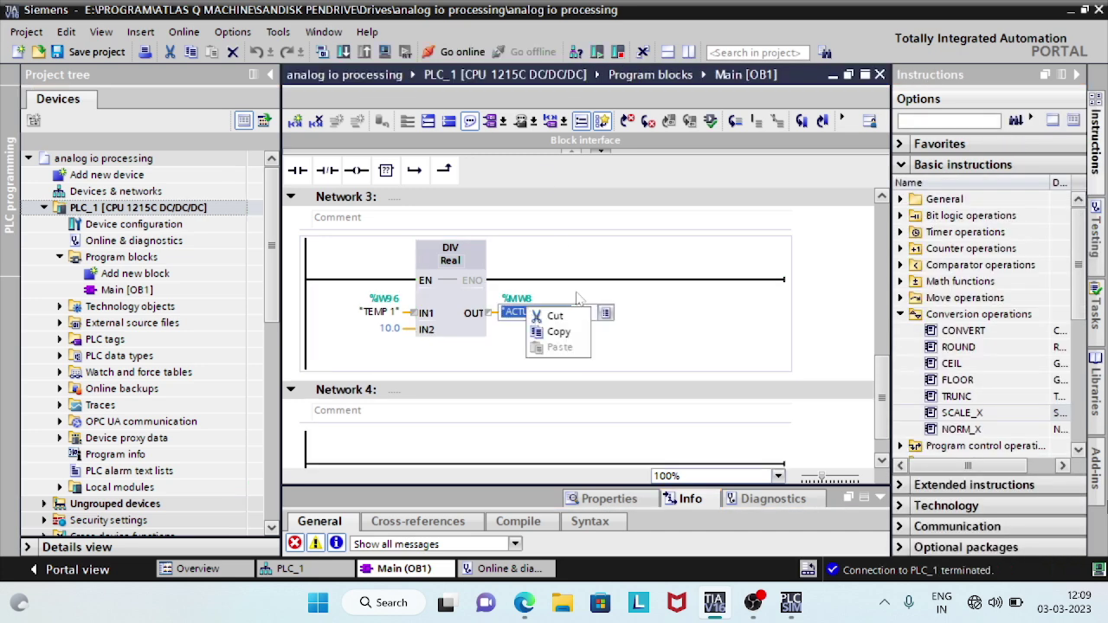
pyautogui.click(553, 331)
pyautogui.rightClick(523, 321)
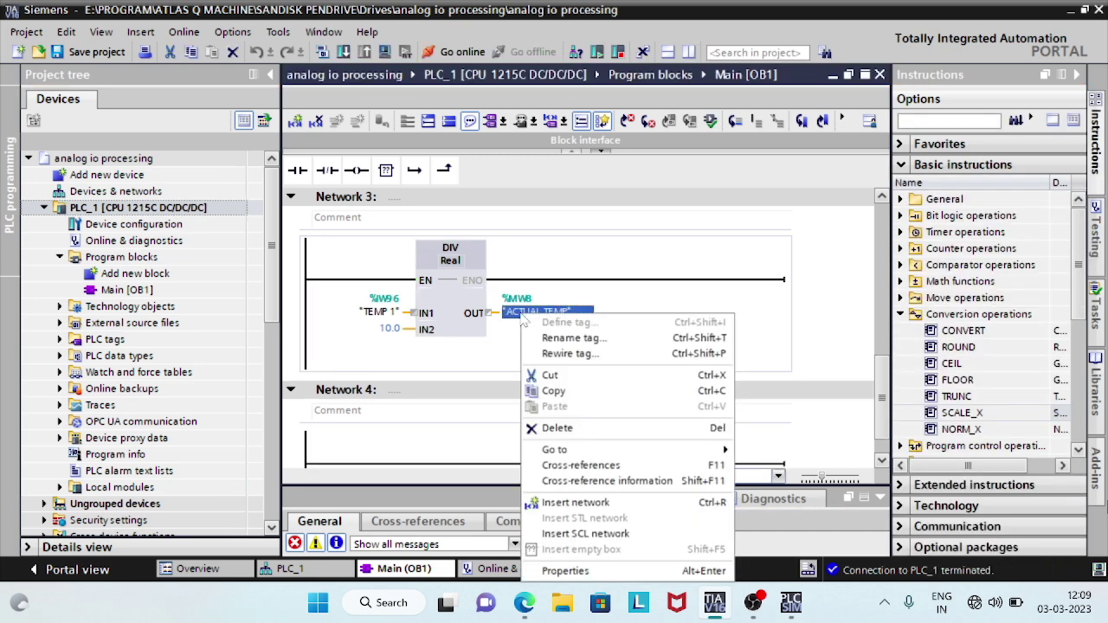
pyautogui.click(571, 353)
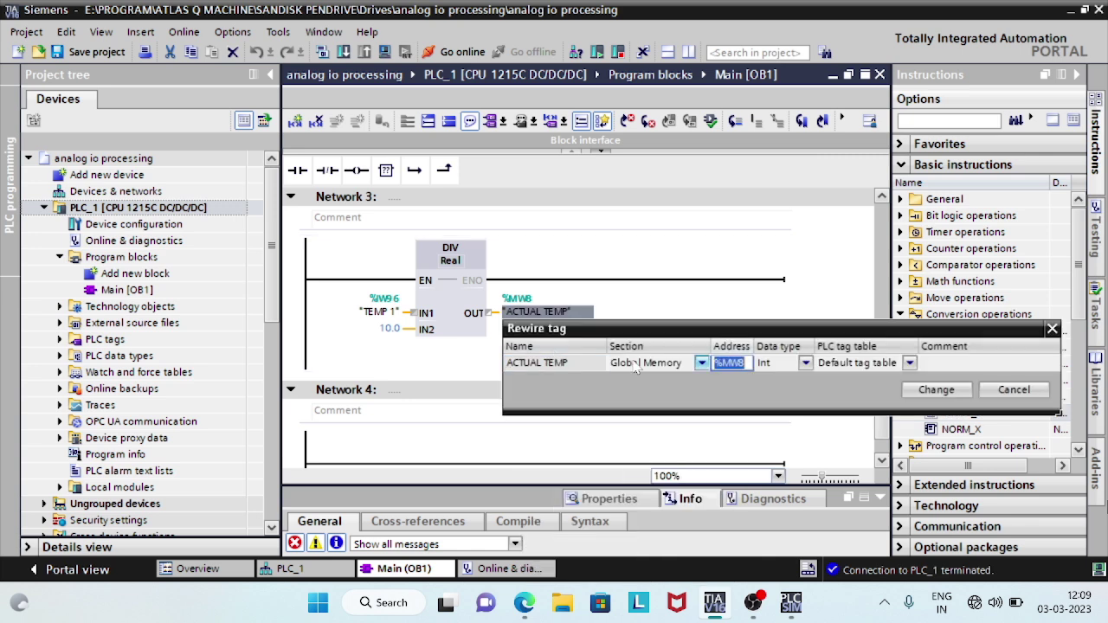